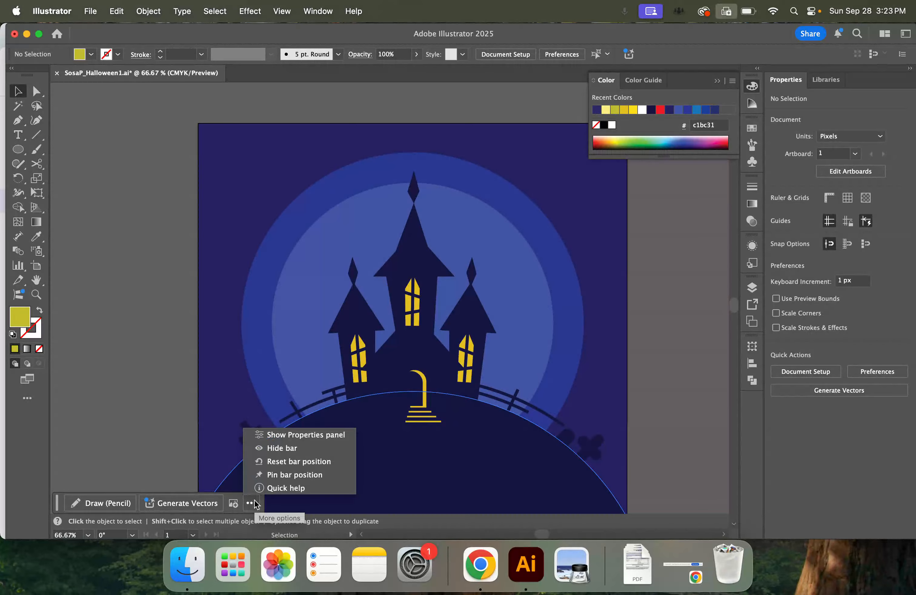
Hide the contextual task bar and draw a gold (e1bf23) circle about 165 px wide in the sky at the artboard's upper-left corner
{"action": "left_click", "coordinate": [267, 448]}
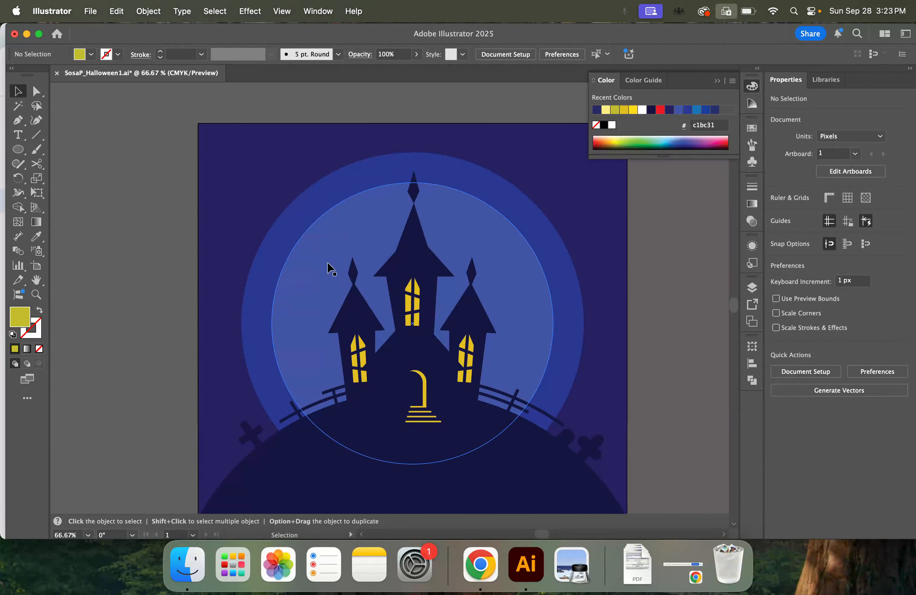
{"action": "left_click", "coordinate": [20, 150]}
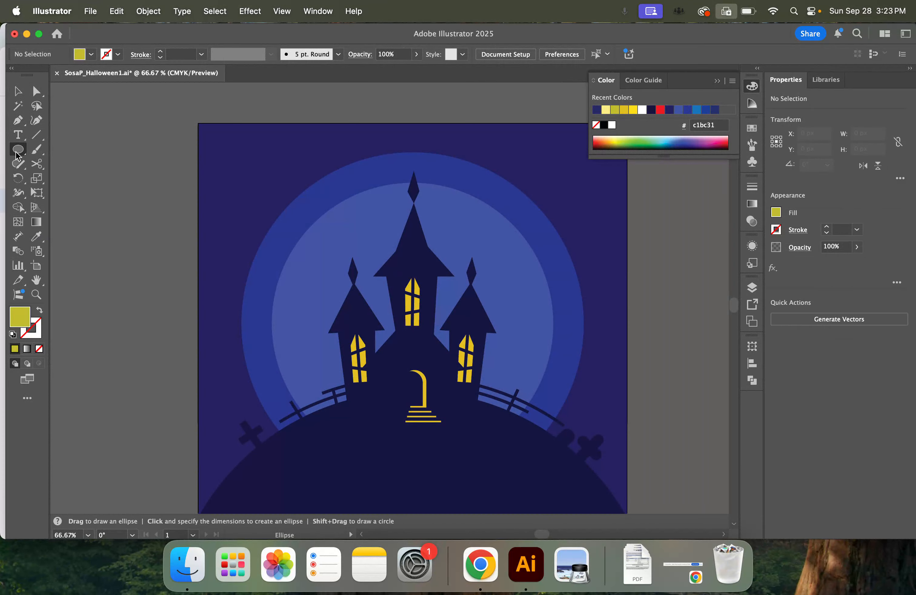
{"action": "left_click", "coordinate": [777, 213]}
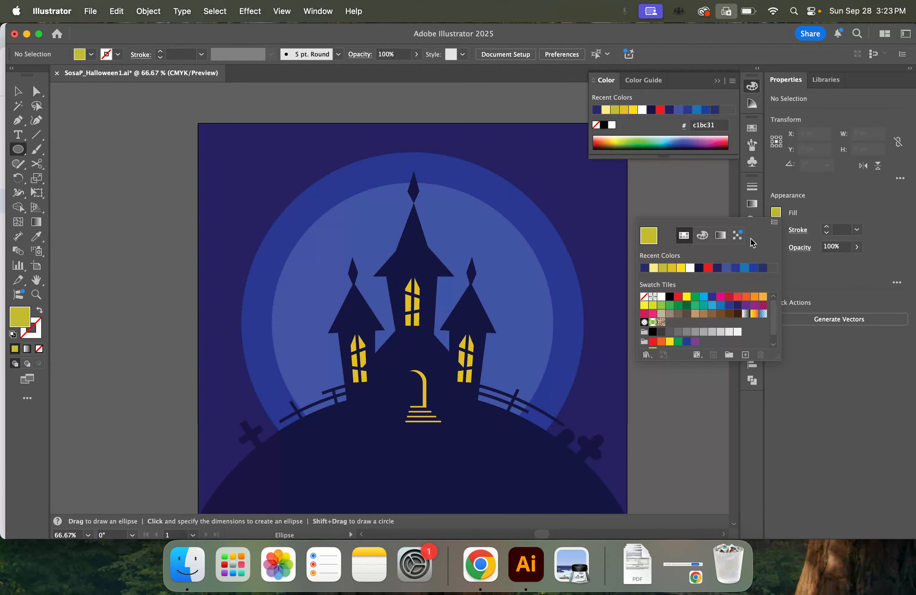
{"action": "left_click", "coordinate": [672, 268]}
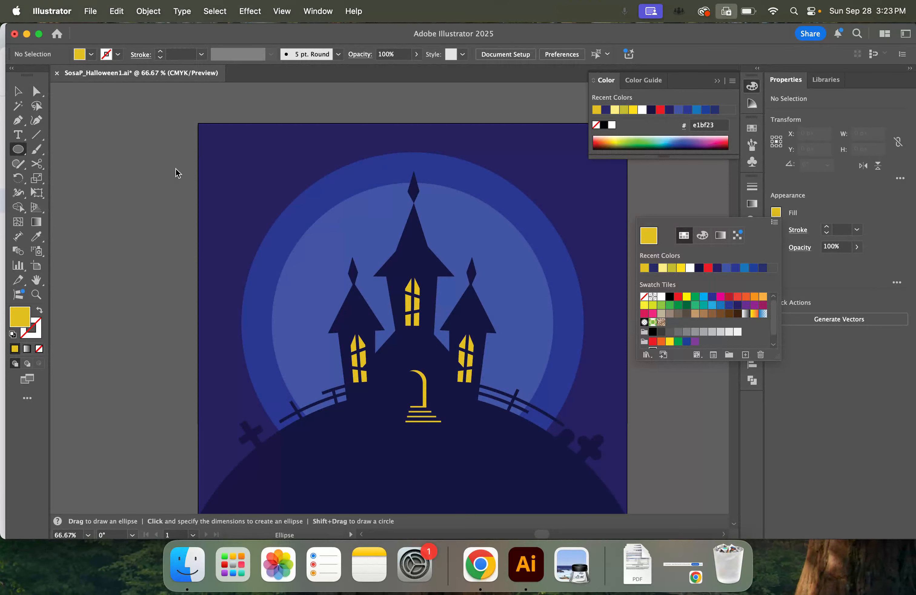
{"action": "left_click", "coordinate": [232, 170]}
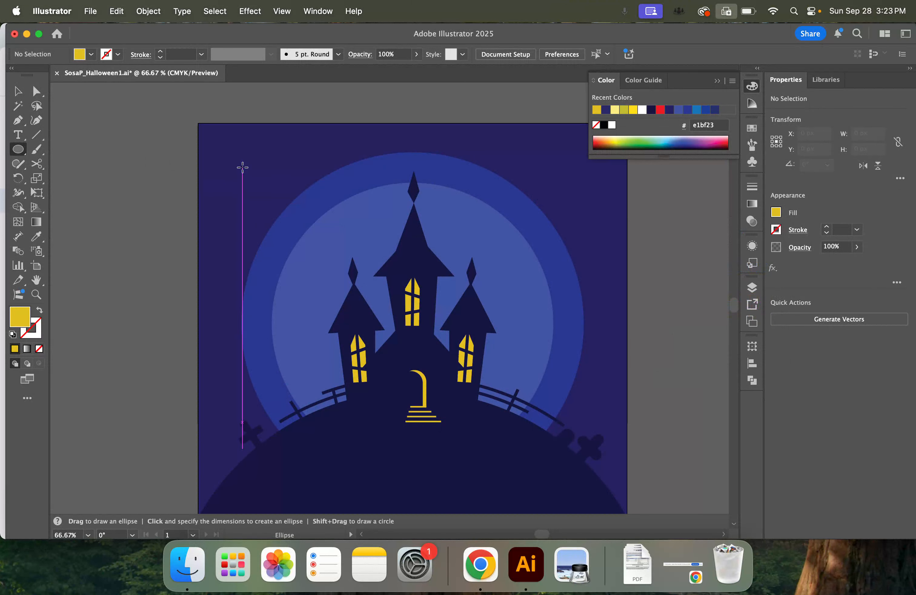
{"action": "left_click_drag", "start_coordinate": [221, 158], "coordinate": [338, 278]}
{"action": "key", "text": "v"}
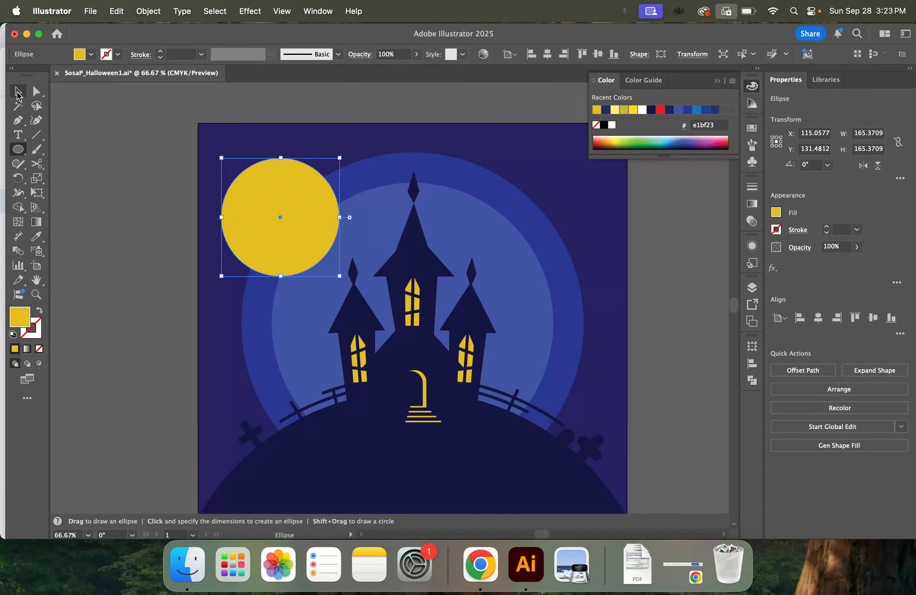
{"action": "left_click_drag", "start_coordinate": [305, 236], "coordinate": [298, 219]}
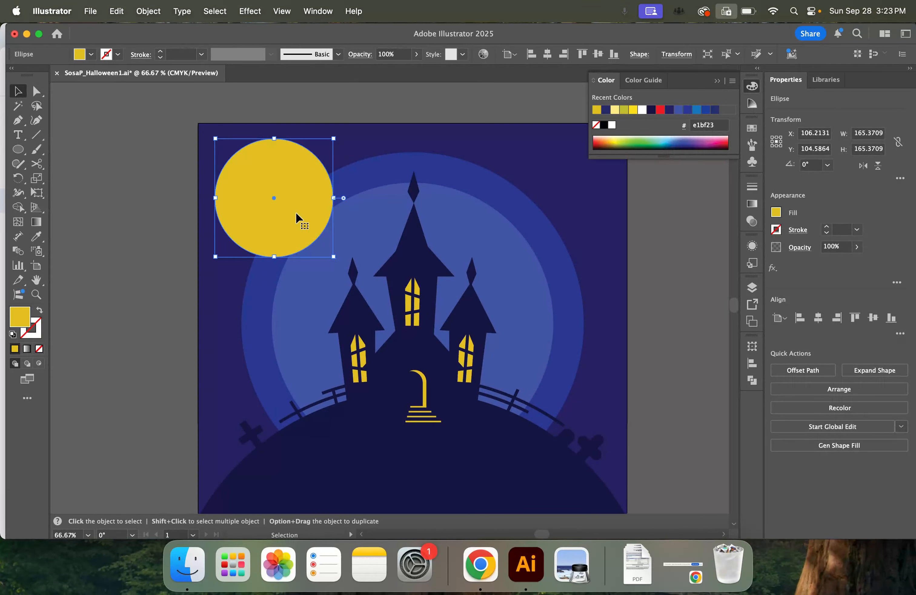
Duplicate the gold circle, fill the copy with bright yellow (ffde17), and offset it slightly down and right over the original
{"action": "key", "text": "super+c"}
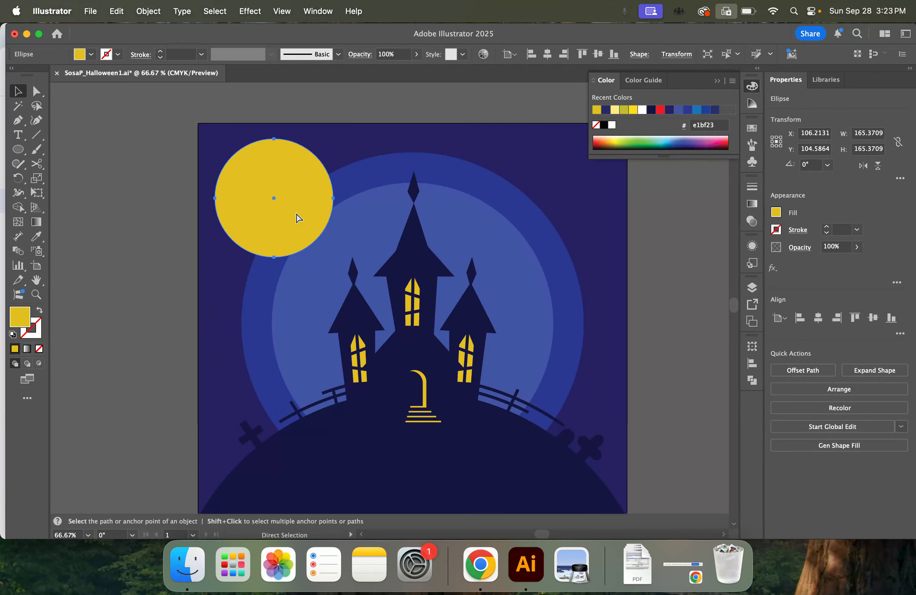
{"action": "key", "text": "super+v"}
{"action": "left_click_drag", "start_coordinate": [373, 267], "coordinate": [262, 178]}
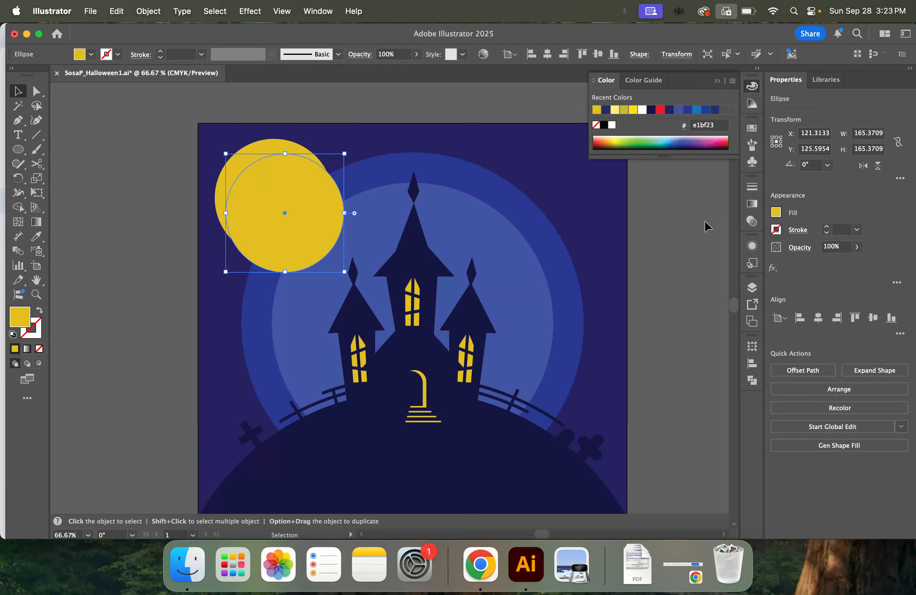
{"action": "left_click", "coordinate": [776, 213]}
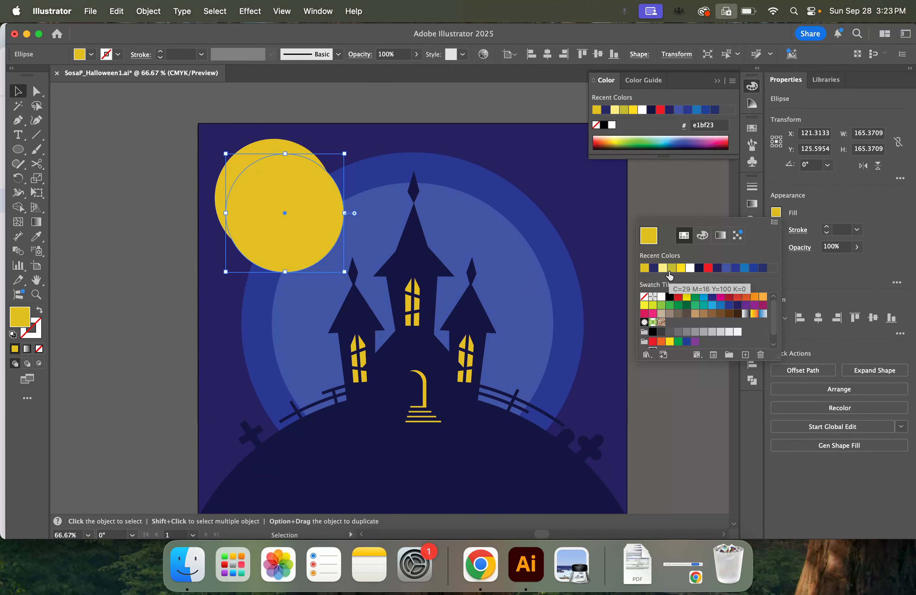
{"action": "left_click", "coordinate": [680, 269]}
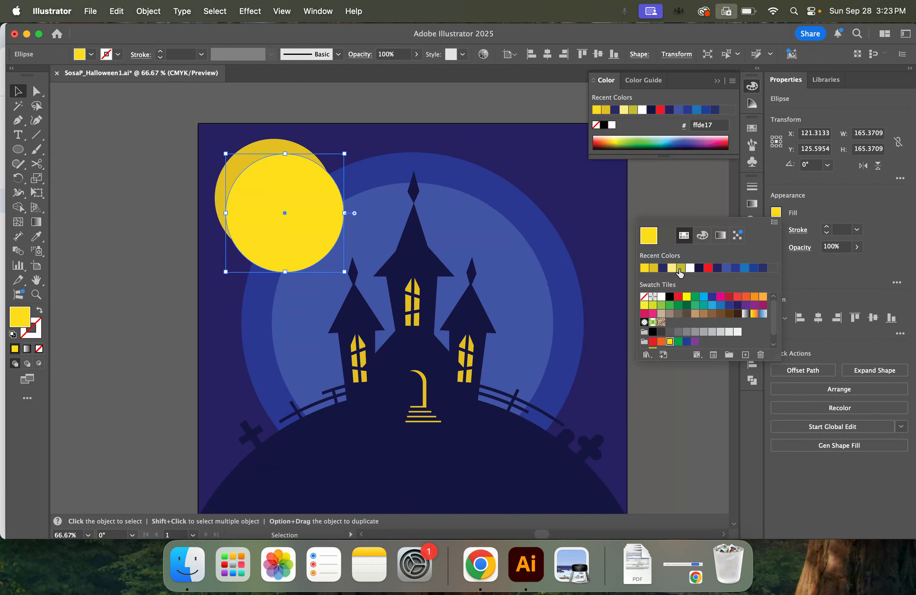
{"action": "left_click", "coordinate": [310, 199]}
{"action": "left_click_drag", "start_coordinate": [315, 198], "coordinate": [311, 196]}
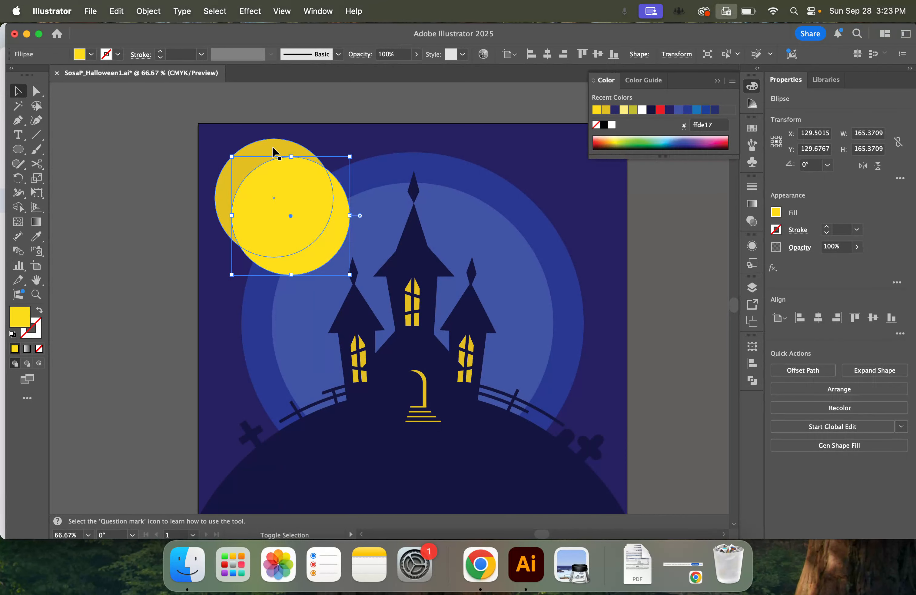
Remove the part of the bright yellow circle that extends beyond the gold circle using Shape Builder
{"action": "left_click", "coordinate": [271, 152], "text": "shift"}
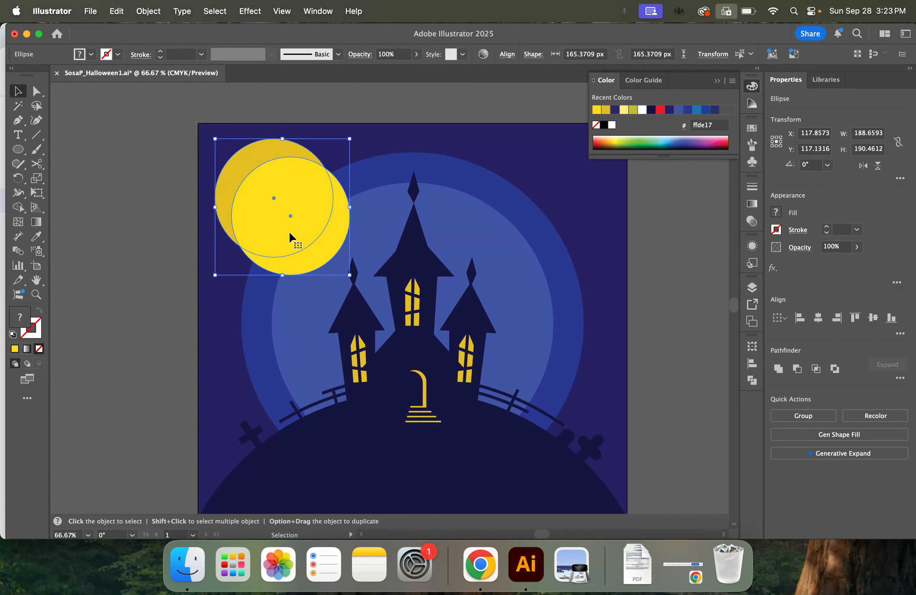
{"action": "left_click", "coordinate": [19, 208]}
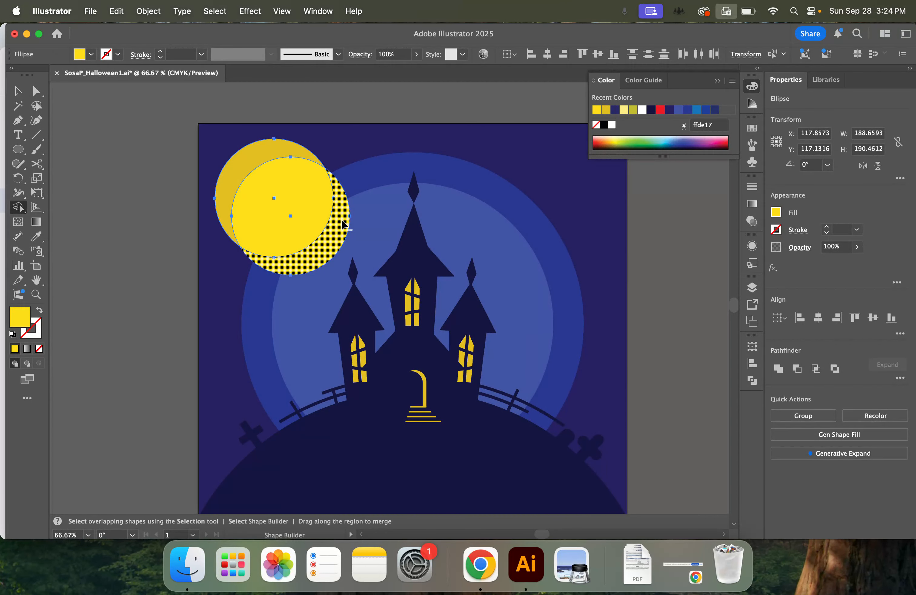
{"action": "left_click", "coordinate": [322, 248], "text": "alt"}
{"action": "left_click", "coordinate": [19, 91]}
{"action": "left_click", "coordinate": [133, 170]}
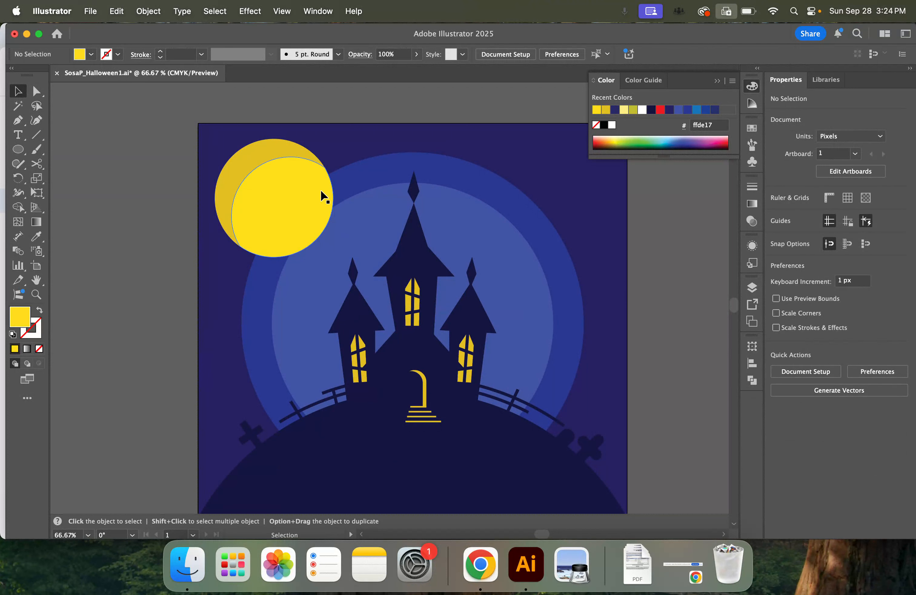
Duplicate the trimmed bright yellow shape down and to the right, and fill the copy with pale yellow (fee986)
{"action": "key", "text": "super+equal"}
{"action": "key", "text": "space"}
{"action": "left_click_drag", "start_coordinate": [229, 168], "coordinate": [320, 244]}
{"action": "left_click", "coordinate": [305, 242]}
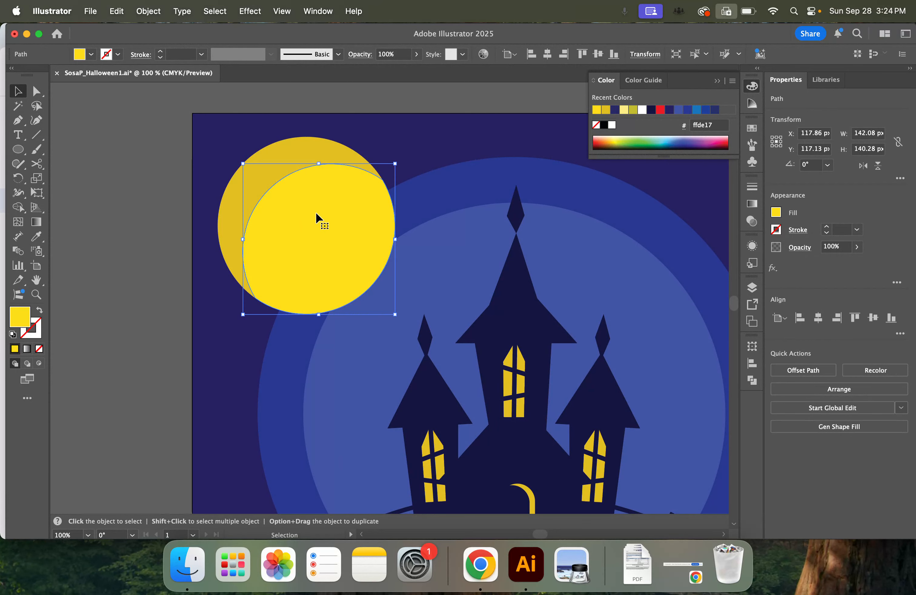
{"action": "left_click_drag", "start_coordinate": [313, 220], "coordinate": [341, 255]}
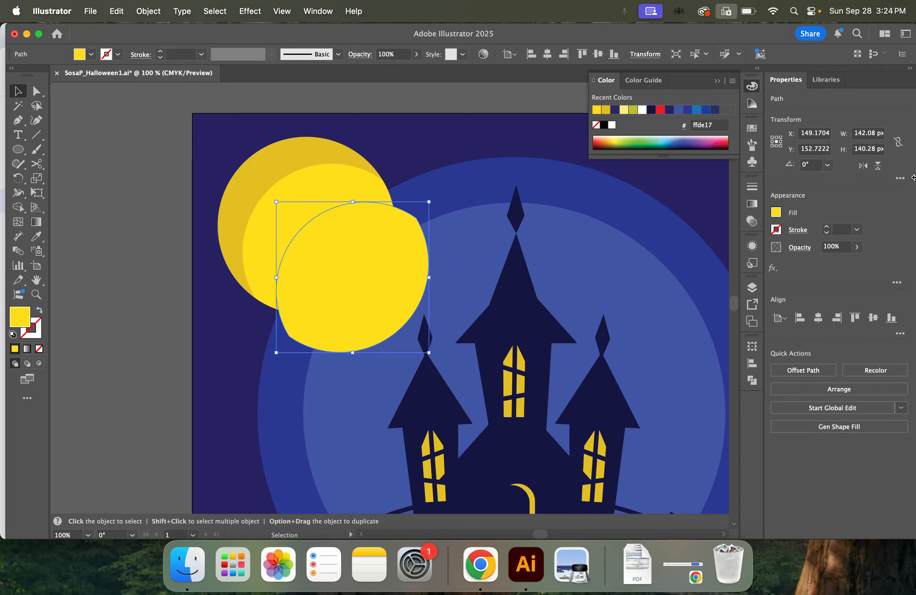
{"action": "left_click", "coordinate": [776, 212]}
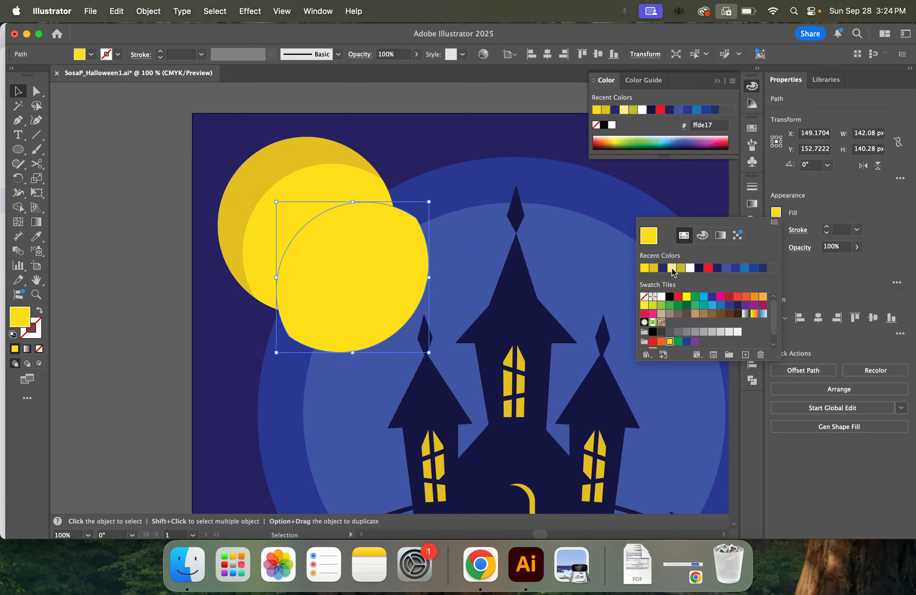
{"action": "left_click", "coordinate": [672, 268]}
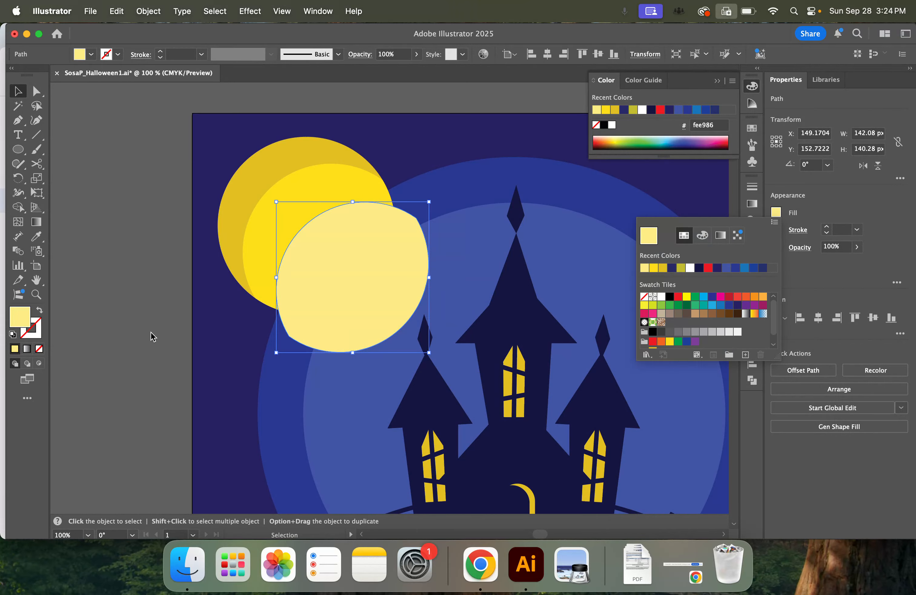
{"action": "double_click", "coordinate": [19, 318]}
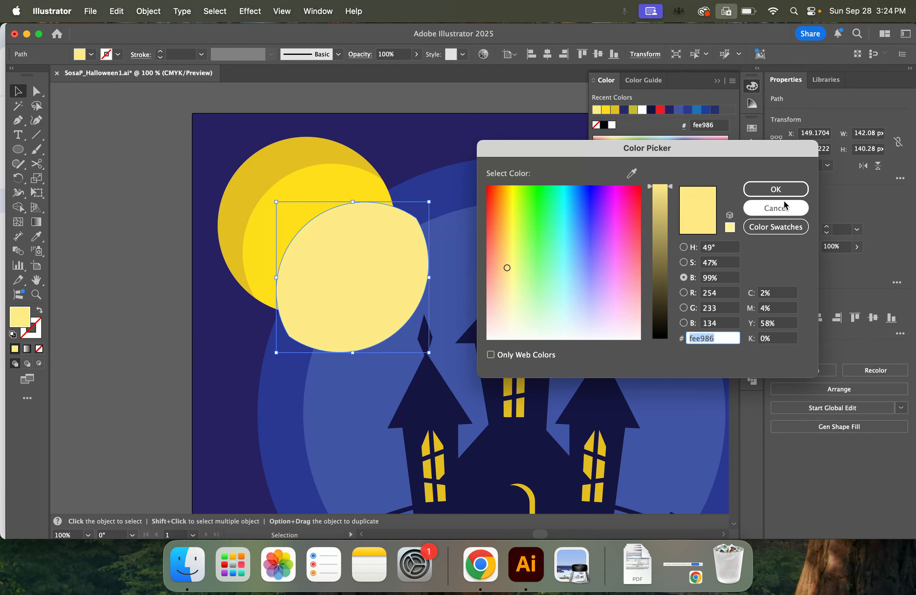
{"action": "left_click", "coordinate": [632, 173]}
{"action": "left_click", "coordinate": [360, 180]}
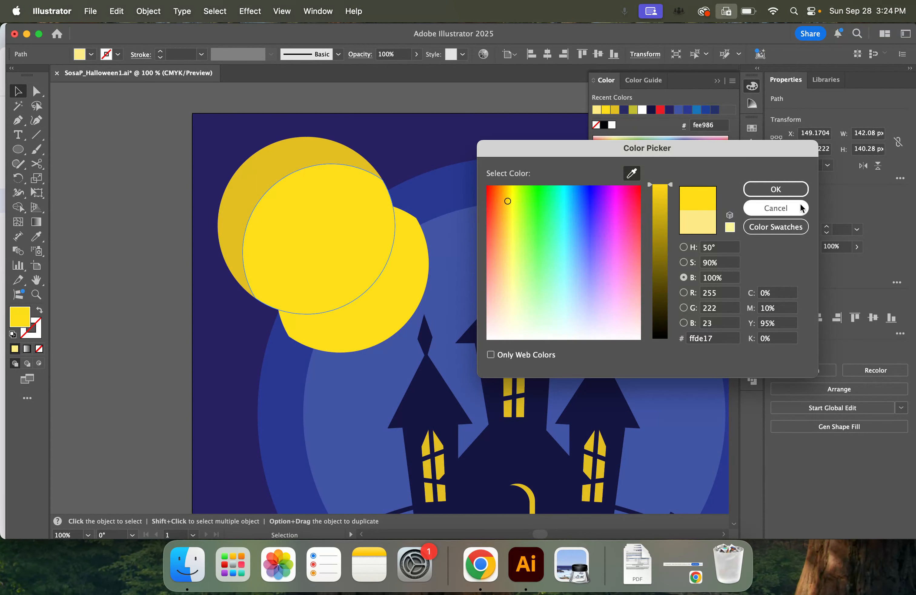
{"action": "left_click", "coordinate": [776, 208]}
{"action": "left_click", "coordinate": [778, 212]}
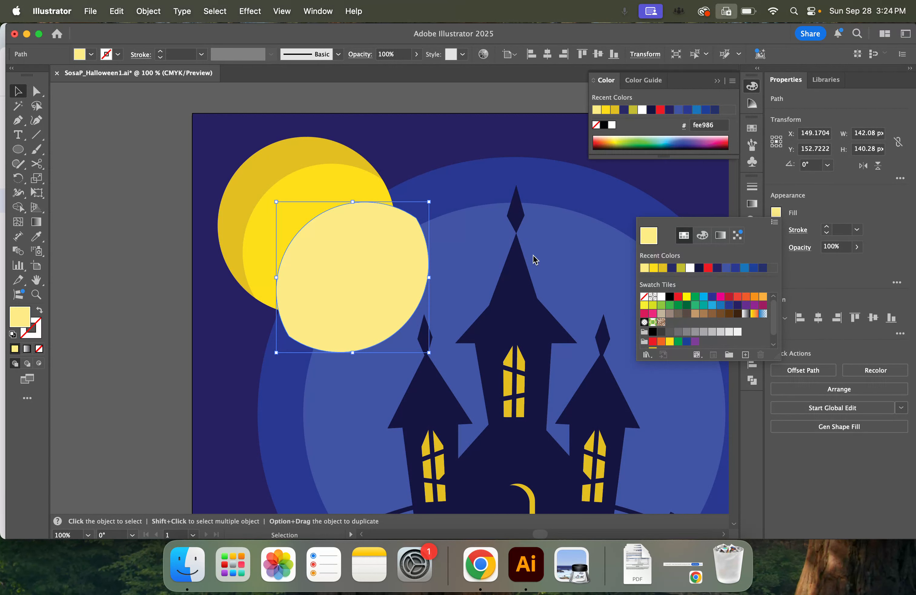
Recolor the pale copy by sampling the moon's bright yellow and lowering the saturation to 44% (ffec8f)
{"action": "left_click", "coordinate": [20, 318]}
{"action": "double_click", "coordinate": [24, 321]}
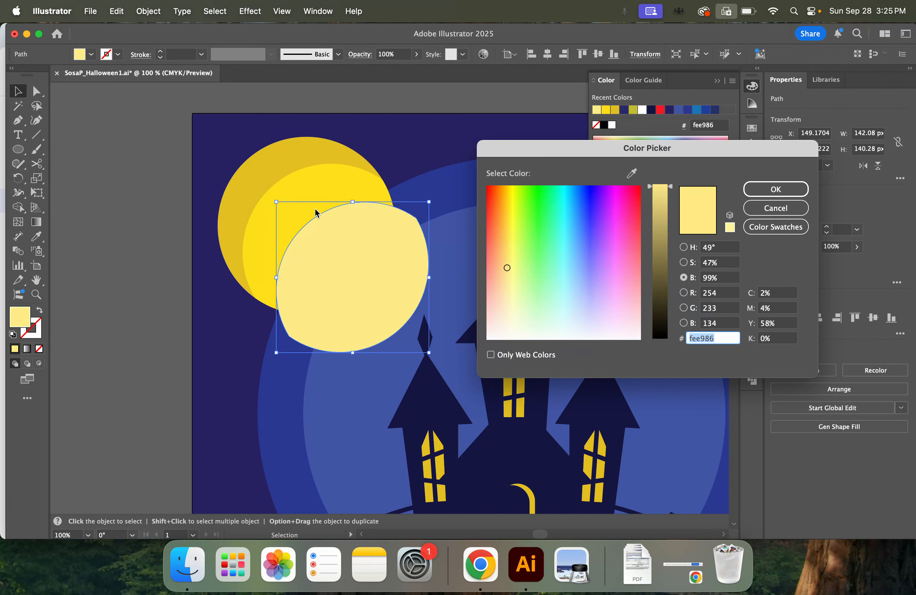
{"action": "left_click", "coordinate": [356, 184]}
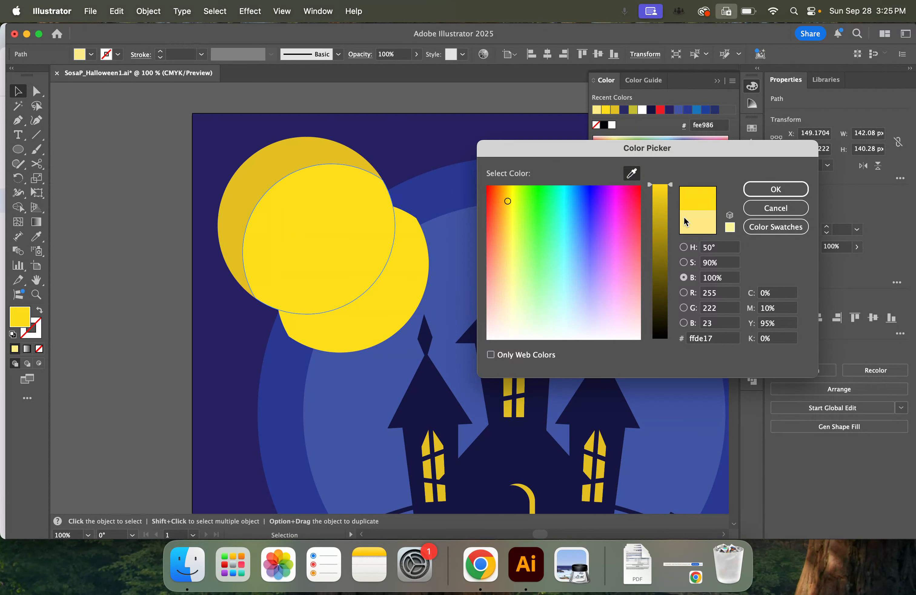
{"action": "mouse_move", "coordinate": [670, 186]}
{"action": "left_mouse_down"}
{"action": "mouse_move", "coordinate": [673, 201]}
{"action": "mouse_move", "coordinate": [680, 179]}
{"action": "left_mouse_up"}
{"action": "left_click", "coordinate": [693, 247]}
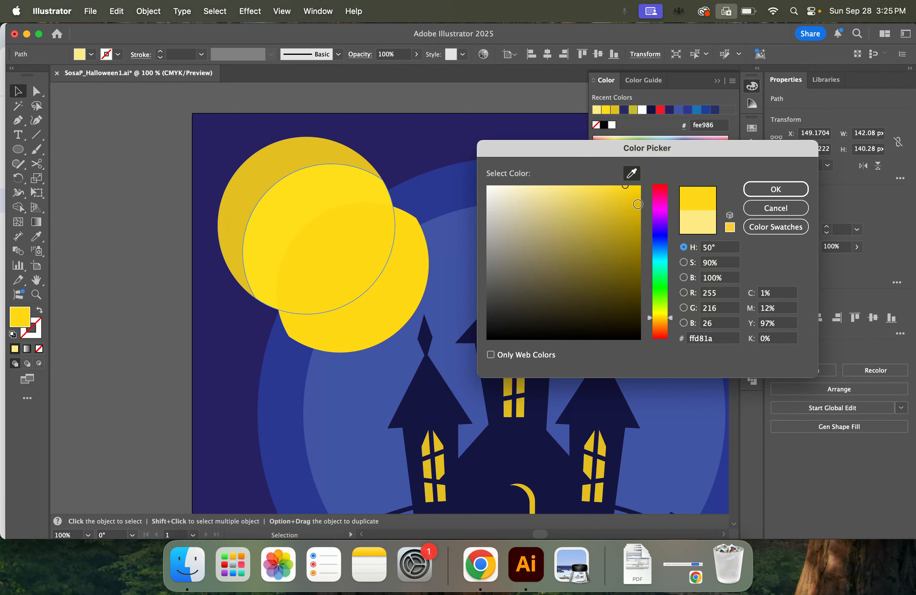
{"action": "left_click", "coordinate": [694, 265]}
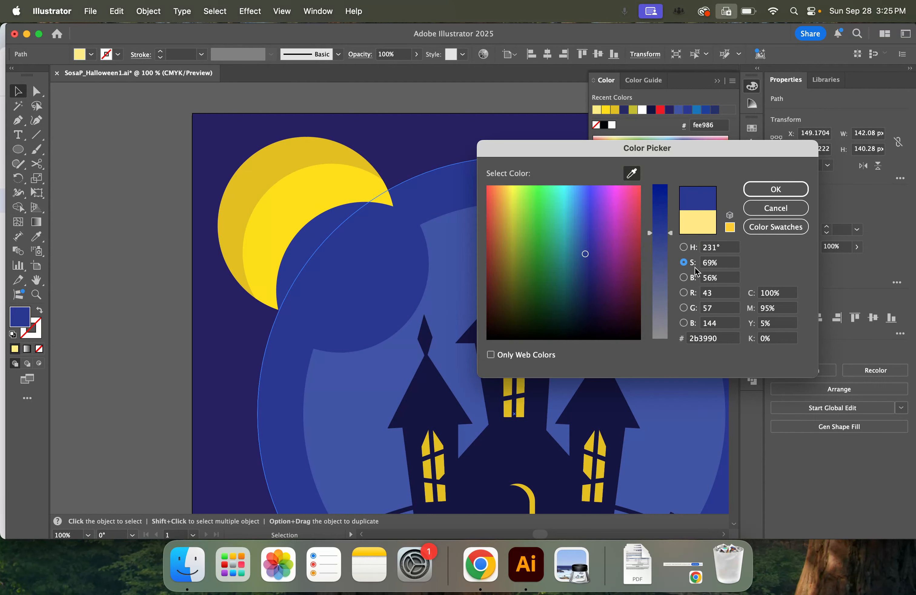
{"action": "left_click", "coordinate": [684, 278]}
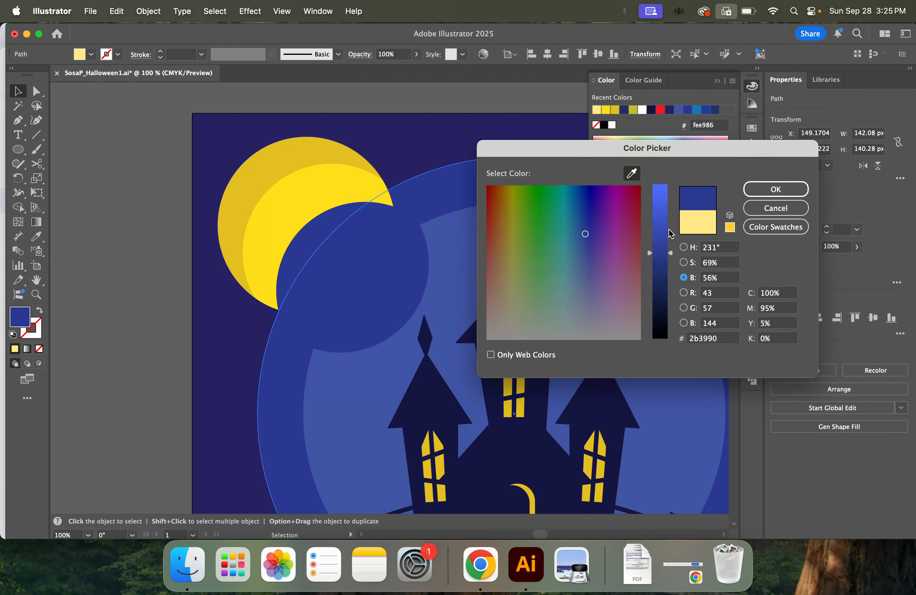
{"action": "left_click", "coordinate": [286, 193]}
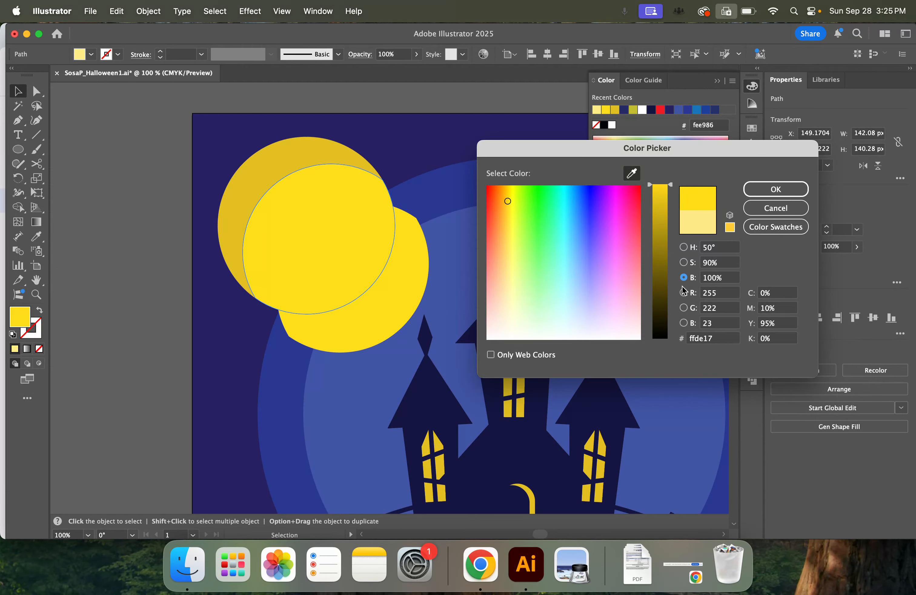
{"action": "left_click", "coordinate": [684, 263]}
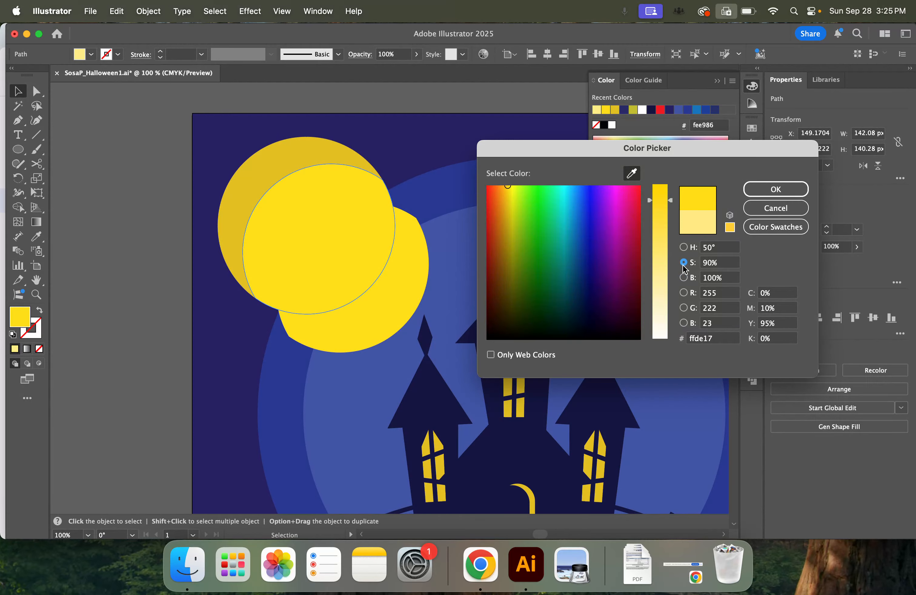
{"action": "left_click", "coordinate": [673, 200]}
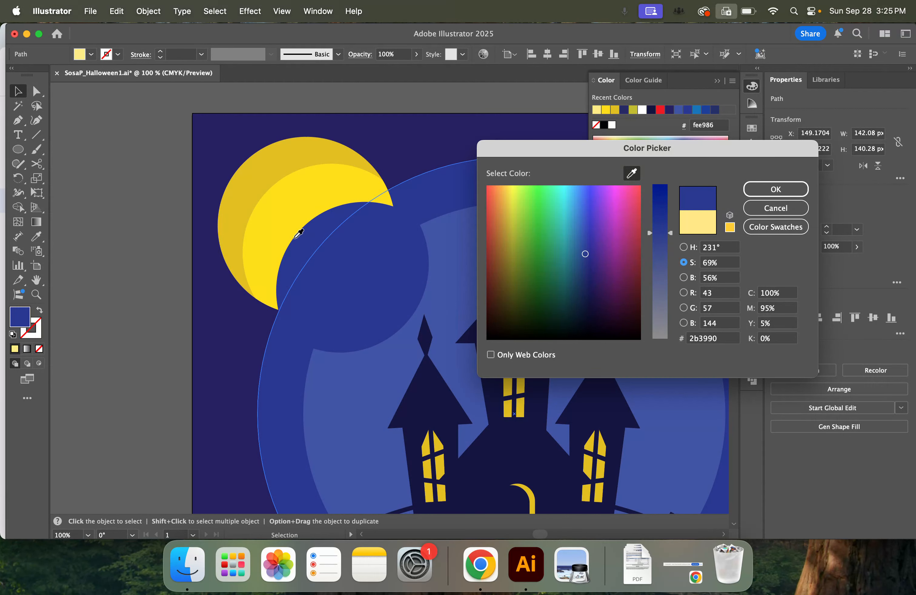
{"action": "left_click", "coordinate": [291, 210]}
{"action": "left_click_drag", "start_coordinate": [669, 200], "coordinate": [676, 269]}
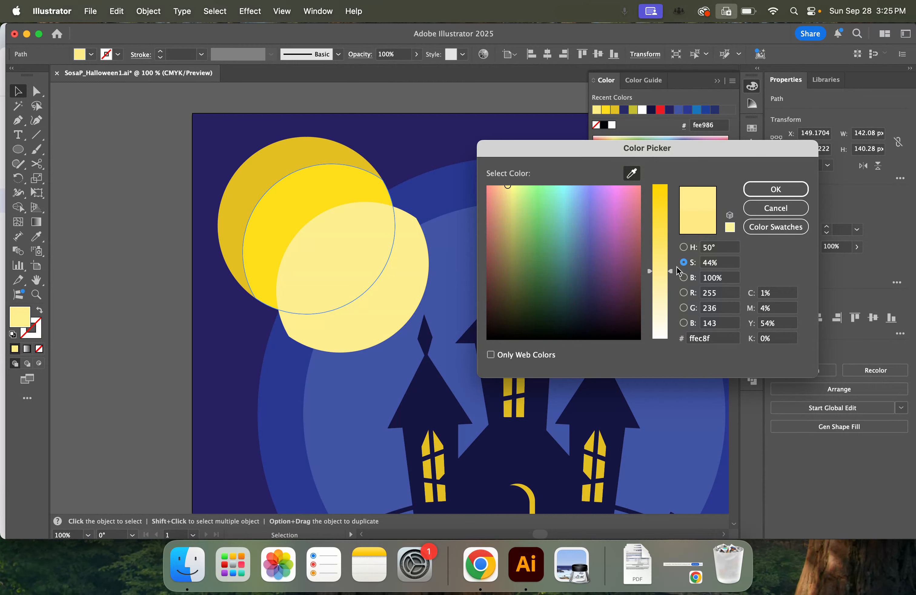
{"action": "left_click", "coordinate": [775, 189]}
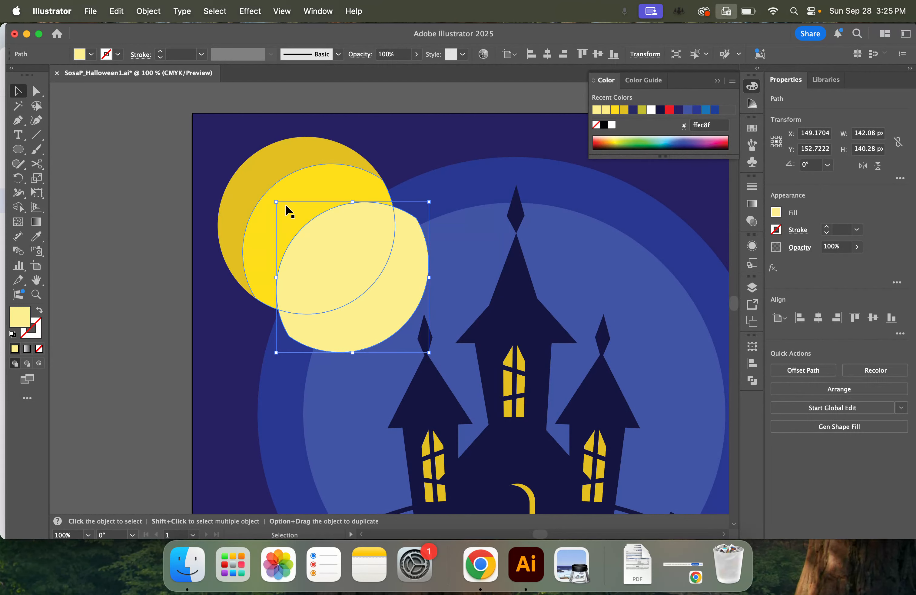
Trim away the part of the pale yellow shape outside the moon with Shape Builder, using the bright yellow shape as the boundary
{"action": "left_click", "coordinate": [339, 185], "text": "shift"}
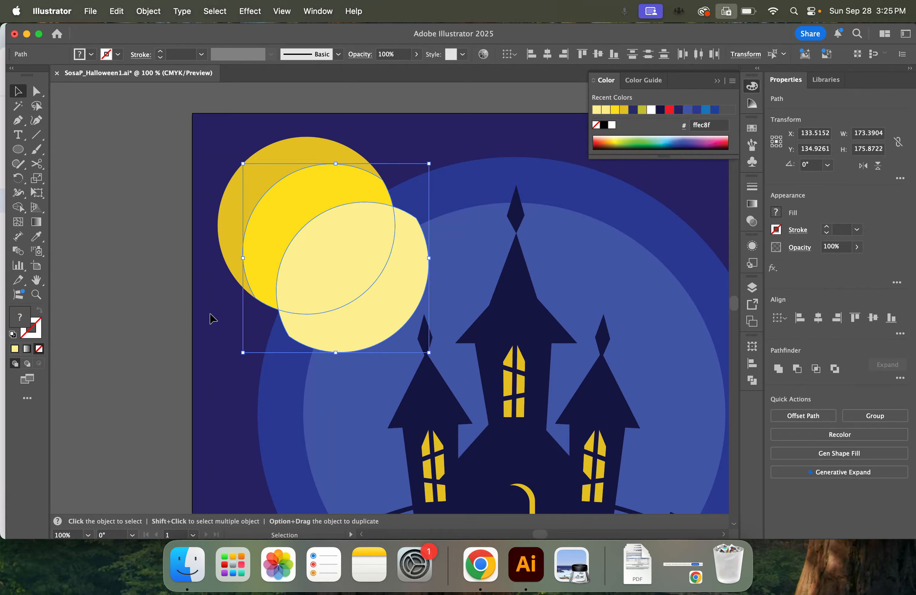
{"action": "left_click", "coordinate": [18, 209]}
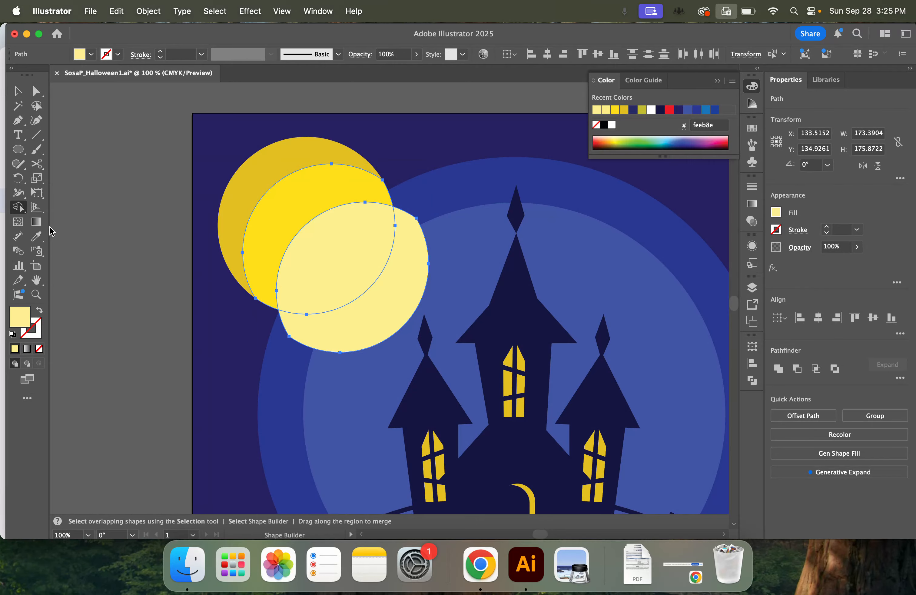
{"action": "left_click", "coordinate": [402, 266], "text": "alt"}
{"action": "left_click", "coordinate": [17, 92]}
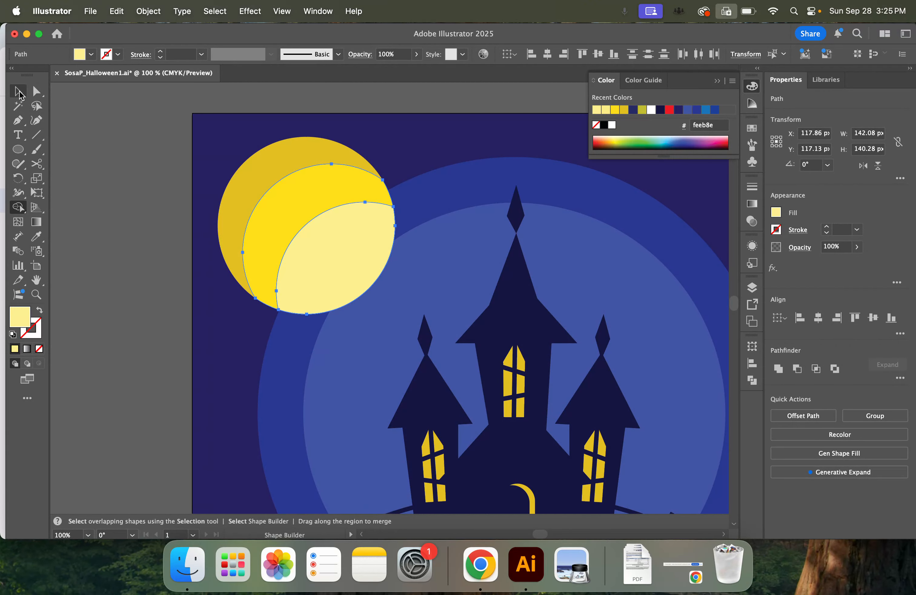
Isolate the moon's palest shape, change its fill to fee986, and leave isolation
{"action": "left_click", "coordinate": [181, 240]}
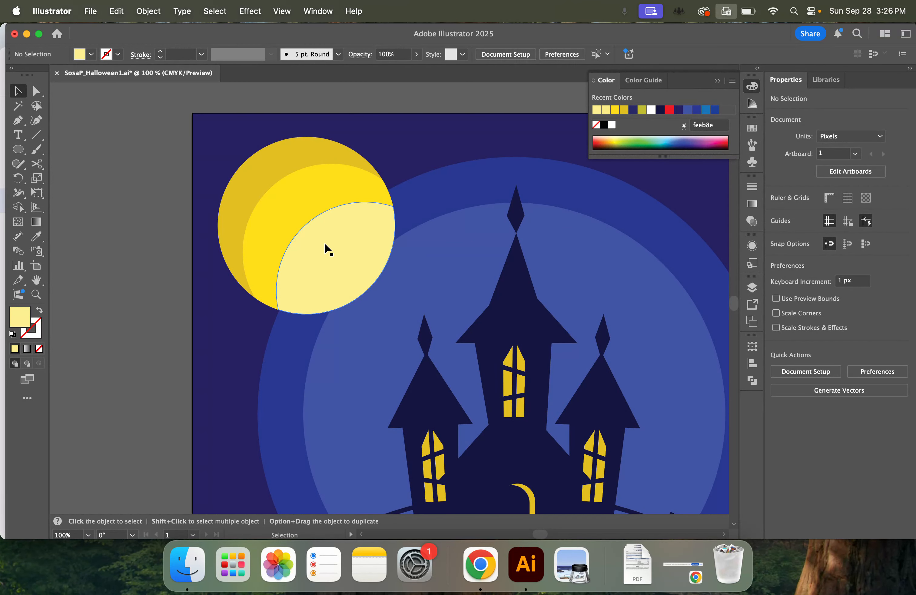
{"action": "double_click", "coordinate": [339, 249]}
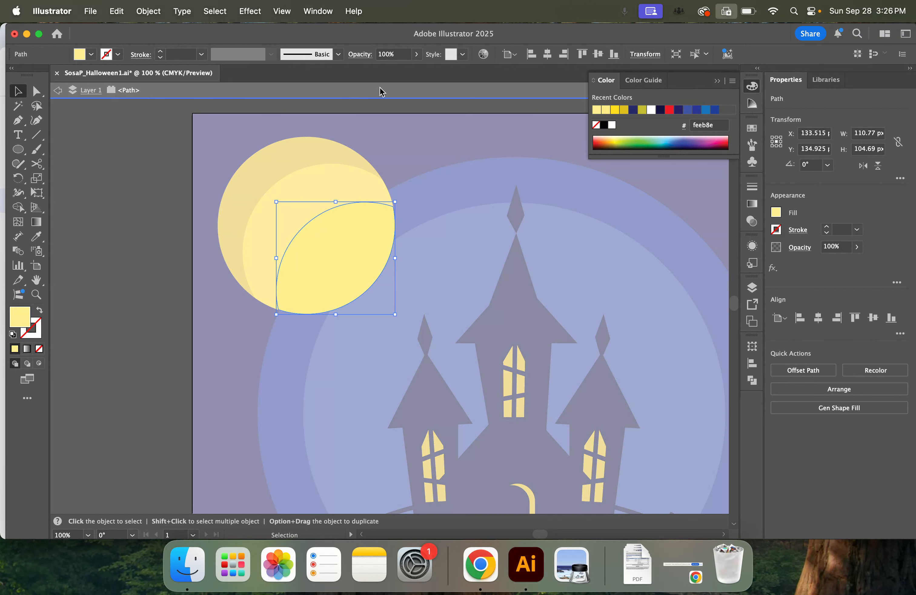
{"action": "left_click", "coordinate": [775, 212]}
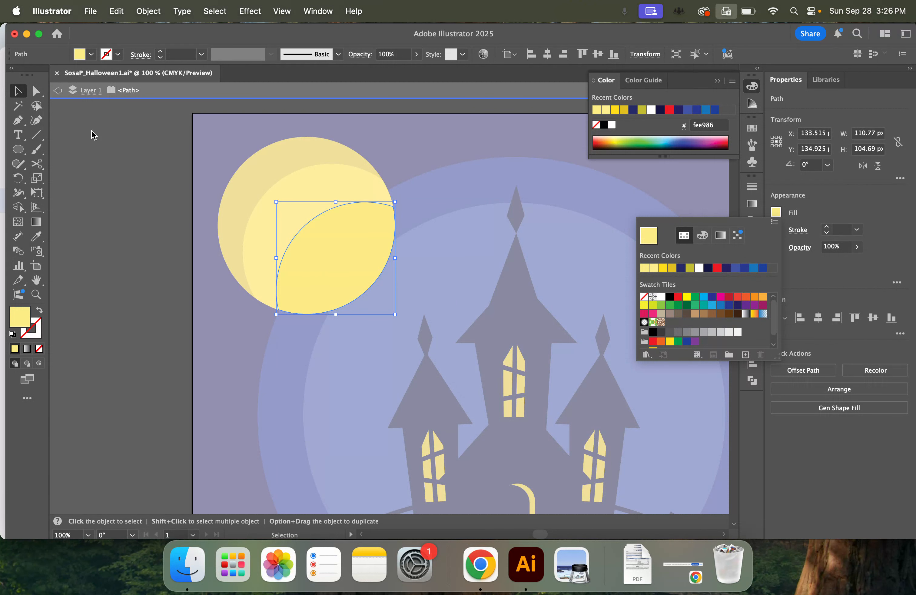
{"action": "key", "text": "Escape"}
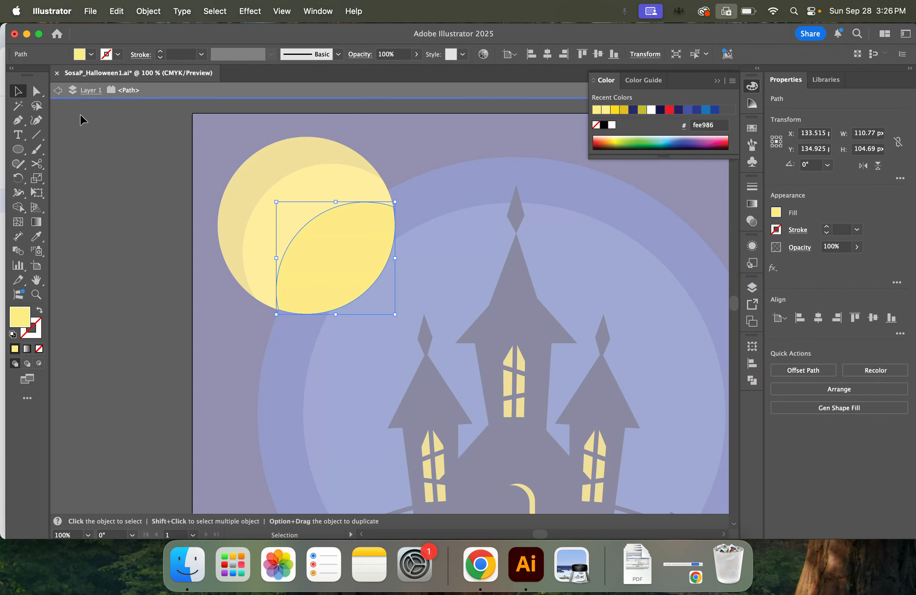
{"action": "key", "text": "Escape"}
{"action": "left_click", "coordinate": [153, 252]}
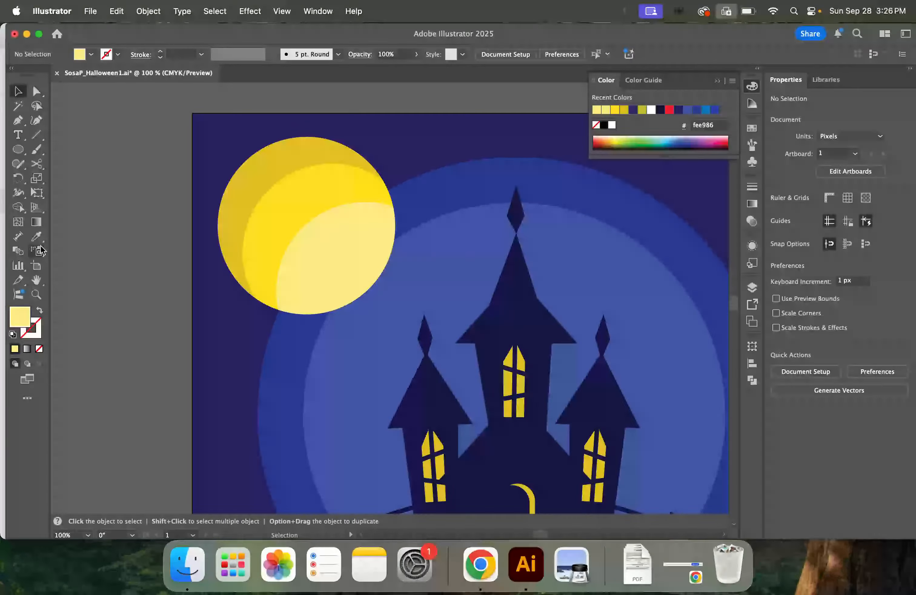
Undo the pale shape's recolor and redo the deletion of its part outside the moon
{"action": "key", "text": "super+z"}
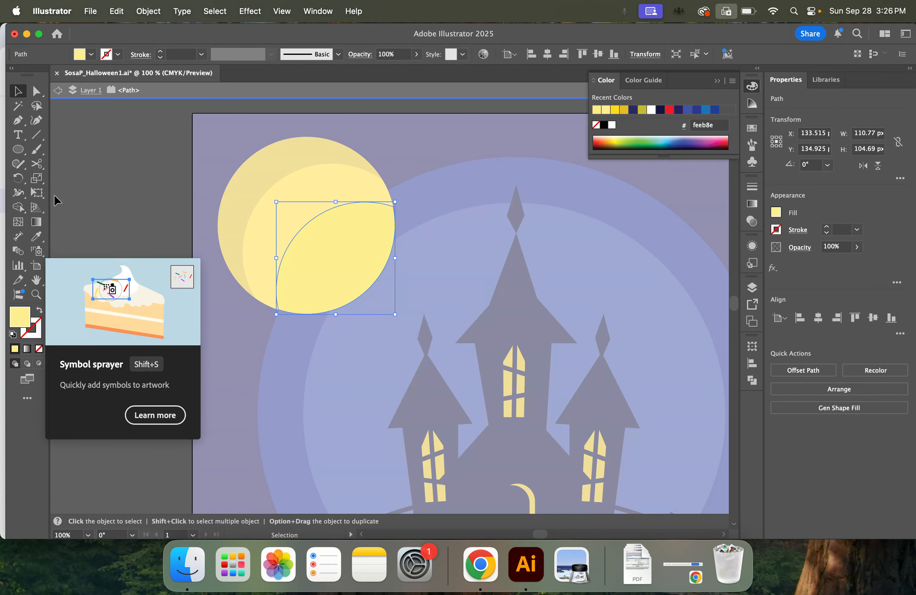
{"action": "key", "text": "super+z"}
{"action": "left_click", "coordinate": [106, 196]}
{"action": "left_click", "coordinate": [115, 11]}
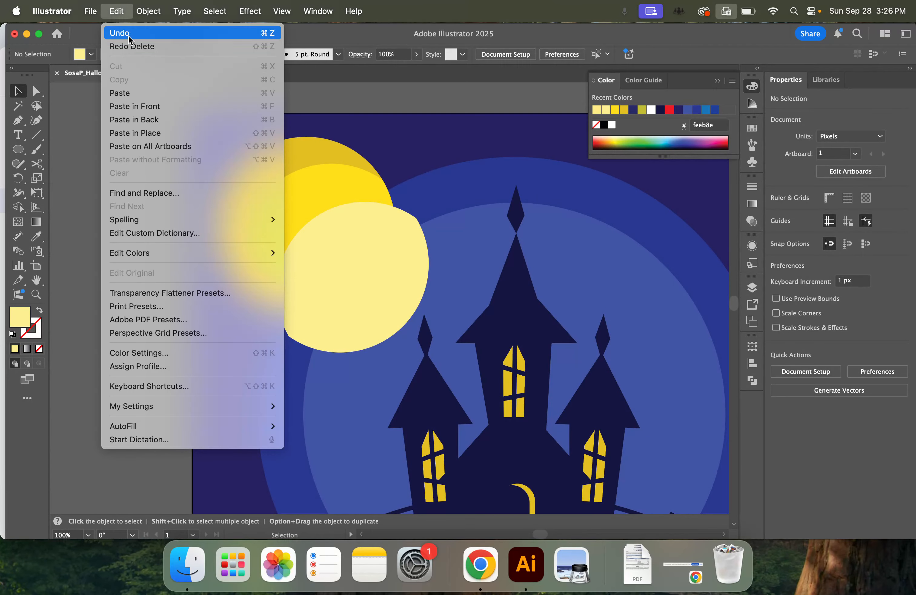
{"action": "left_click", "coordinate": [132, 46]}
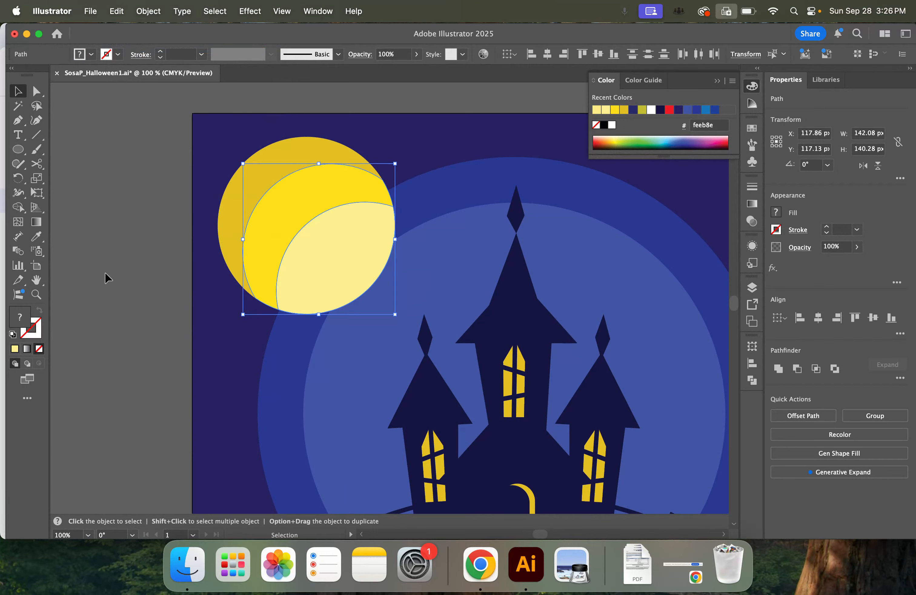
{"action": "left_click", "coordinate": [127, 272]}
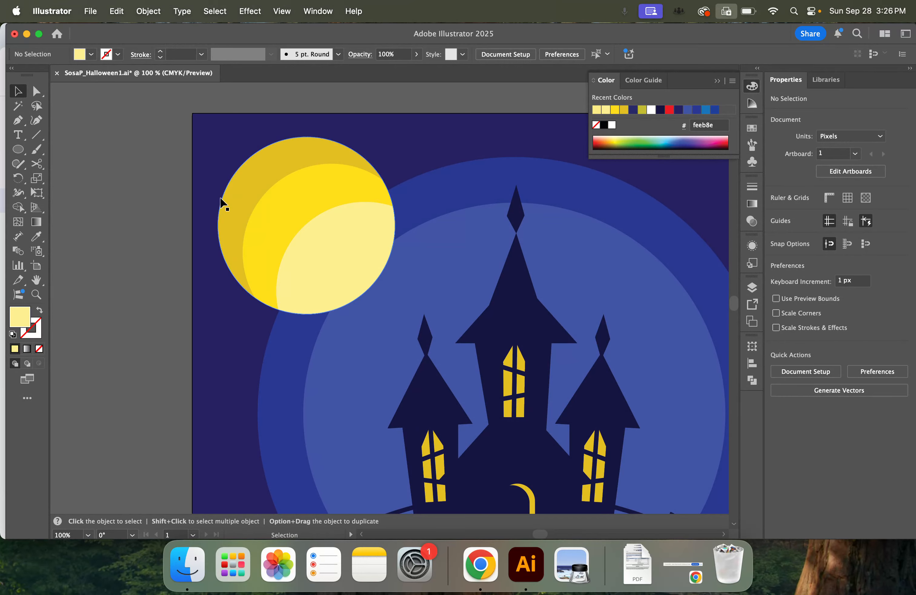
Draw two olive (c1bc31) ellipses as moon craters, one about 48 px across near the center and one about 39 by 34 px above it
{"action": "left_click", "coordinate": [18, 150]}
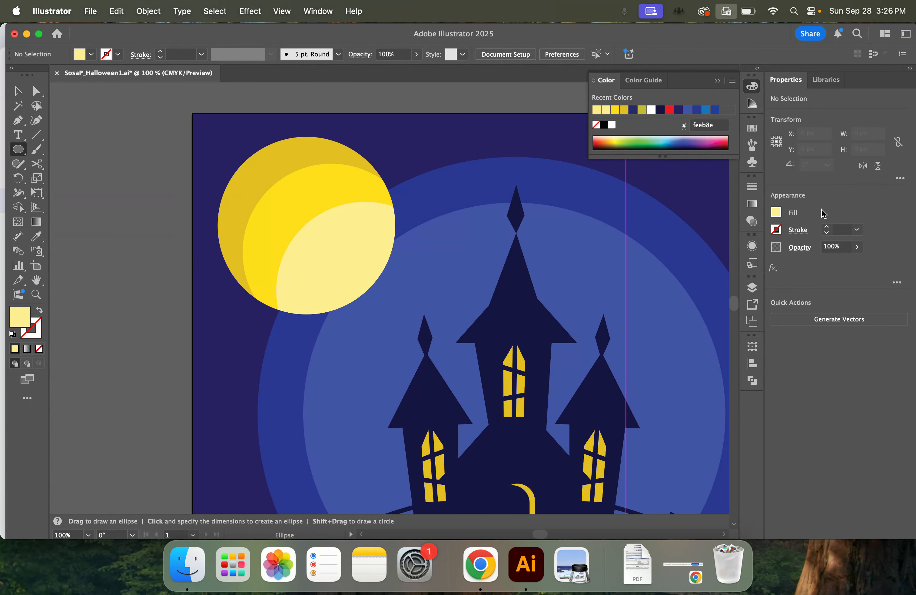
{"action": "left_click", "coordinate": [775, 212]}
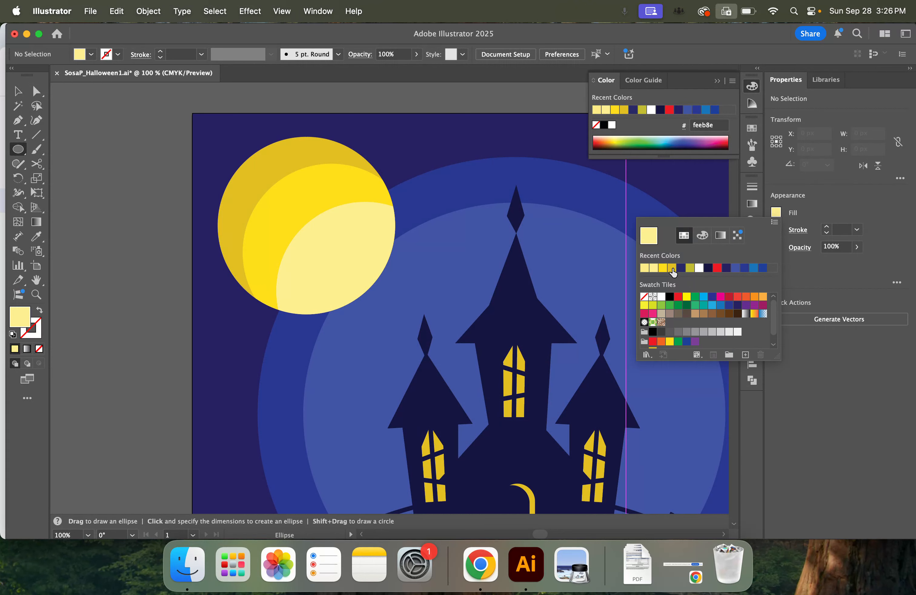
{"action": "left_click", "coordinate": [672, 269]}
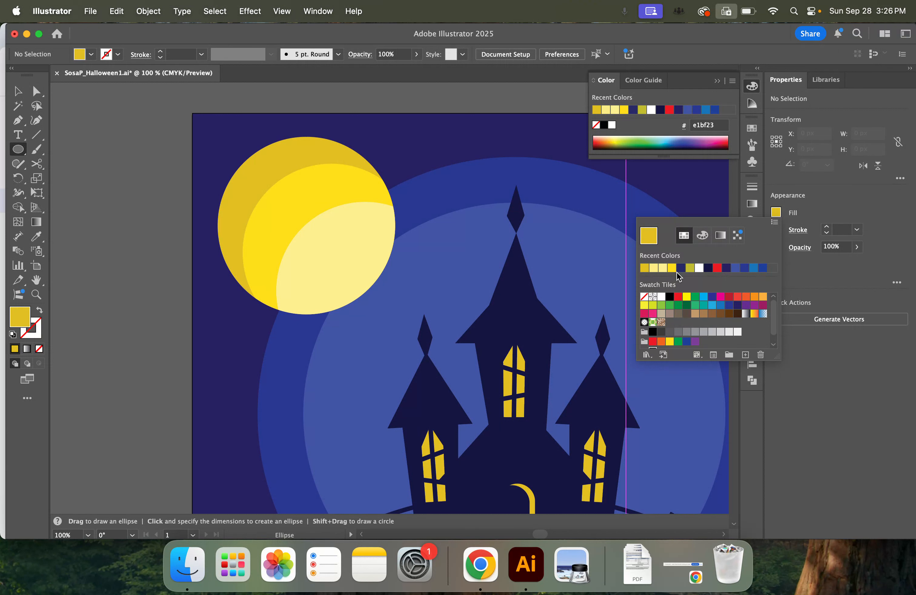
{"action": "left_click", "coordinate": [690, 268]}
{"action": "left_click", "coordinate": [244, 82]}
{"action": "mouse_move", "coordinate": [277, 172]}
{"action": "left_mouse_down"}
{"action": "mouse_move", "coordinate": [319, 201]}
{"action": "mouse_move", "coordinate": [332, 181]}
{"action": "mouse_move", "coordinate": [335, 201]}
{"action": "mouse_move", "coordinate": [308, 201]}
{"action": "mouse_move", "coordinate": [325, 181]}
{"action": "mouse_move", "coordinate": [332, 276]}
{"action": "mouse_move", "coordinate": [324, 237]}
{"action": "mouse_move", "coordinate": [323, 244]}
{"action": "left_mouse_up"}
{"action": "key", "text": "v"}
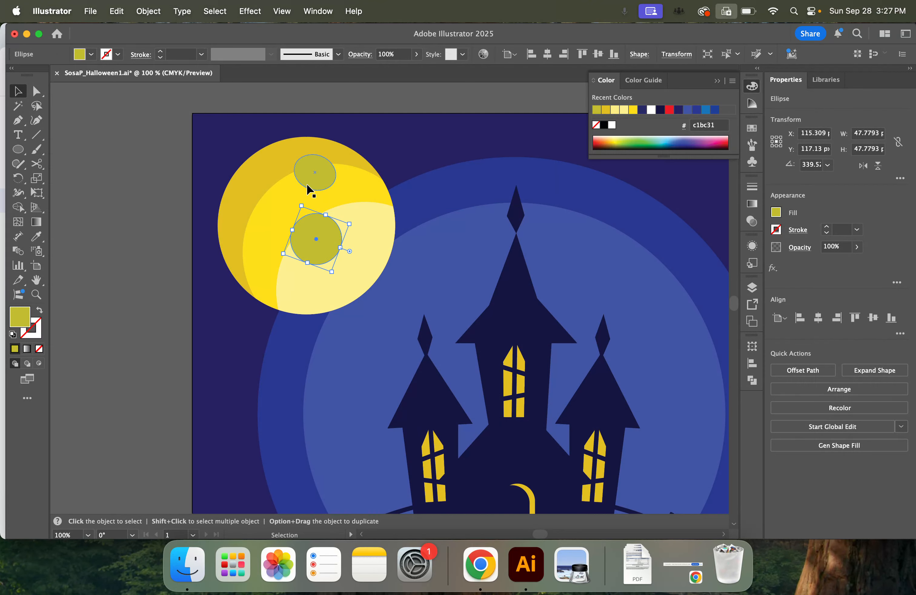
Add a smaller olive crater of about 26 by 29 px, rotated 60°, near the moon's left edge
{"action": "left_click_drag", "start_coordinate": [317, 178], "coordinate": [254, 220]}
{"action": "key", "text": "super+z"}
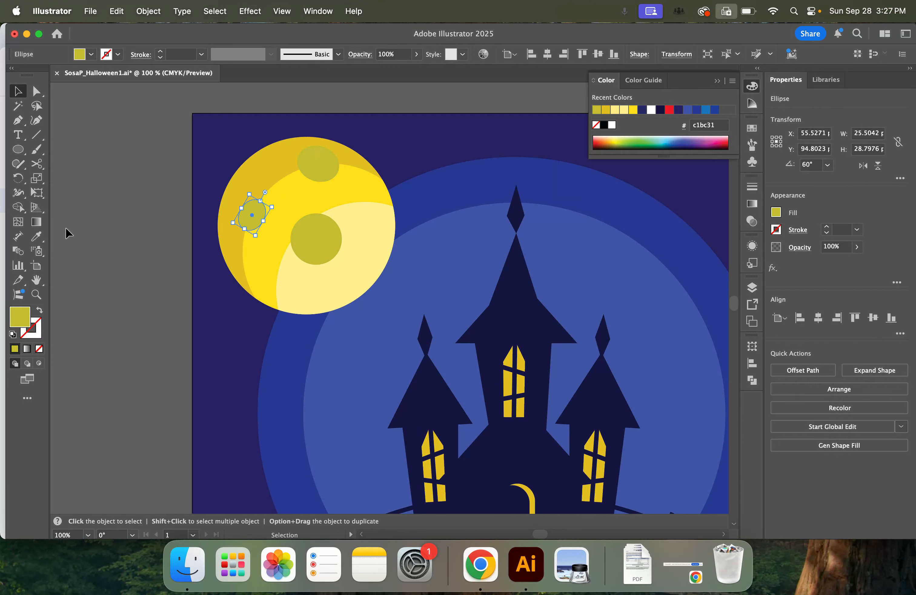
{"action": "left_click", "coordinate": [104, 231]}
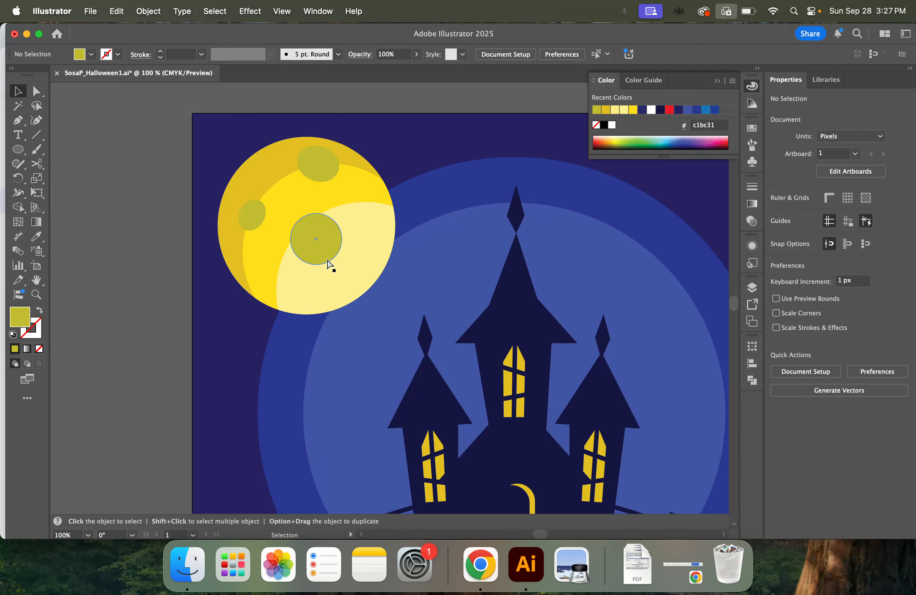
Duplicate the central crater slightly up and to the left, and fill the copy with pale yellow (feeb8e)
{"action": "key", "text": "super+equal"}
{"action": "key", "text": "space"}
{"action": "left_click_drag", "start_coordinate": [125, 202], "coordinate": [200, 338]}
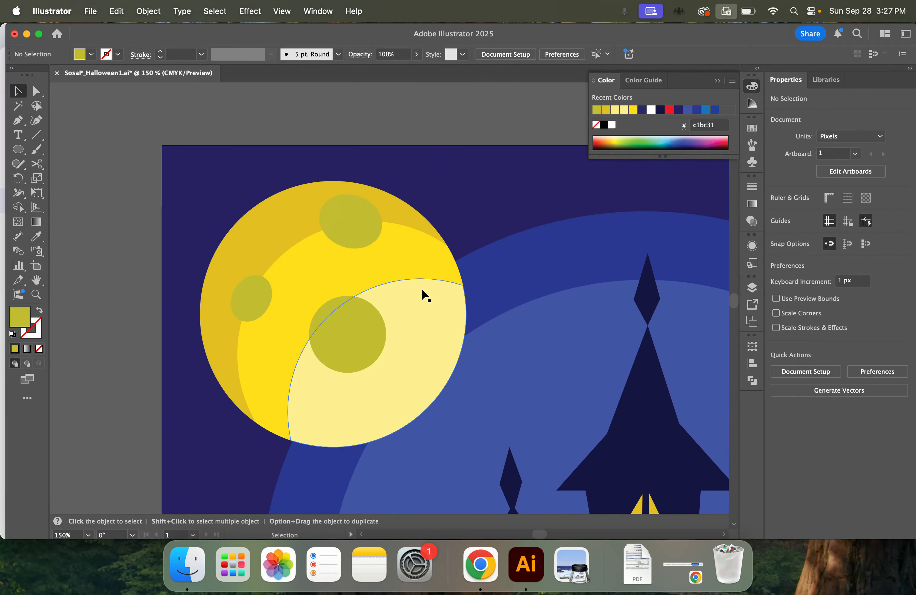
{"action": "left_click", "coordinate": [344, 341]}
{"action": "left_click_drag", "start_coordinate": [365, 352], "coordinate": [355, 352], "text": "alt"}
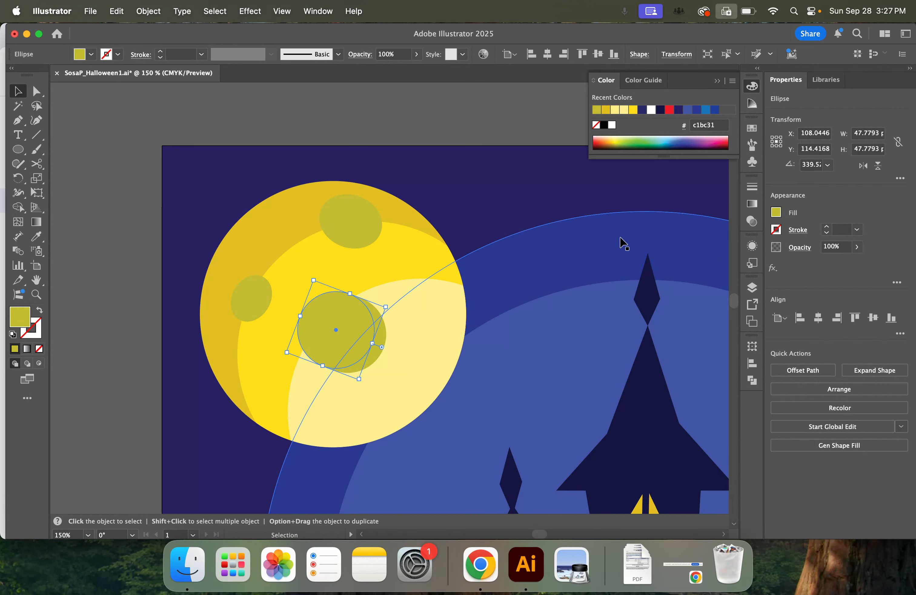
{"action": "left_click", "coordinate": [777, 213]}
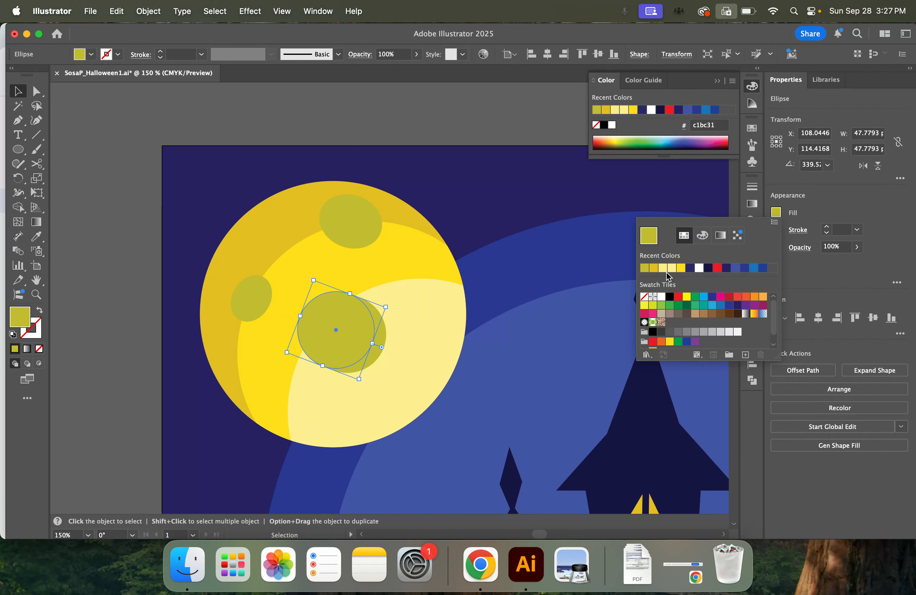
{"action": "left_click", "coordinate": [672, 267]}
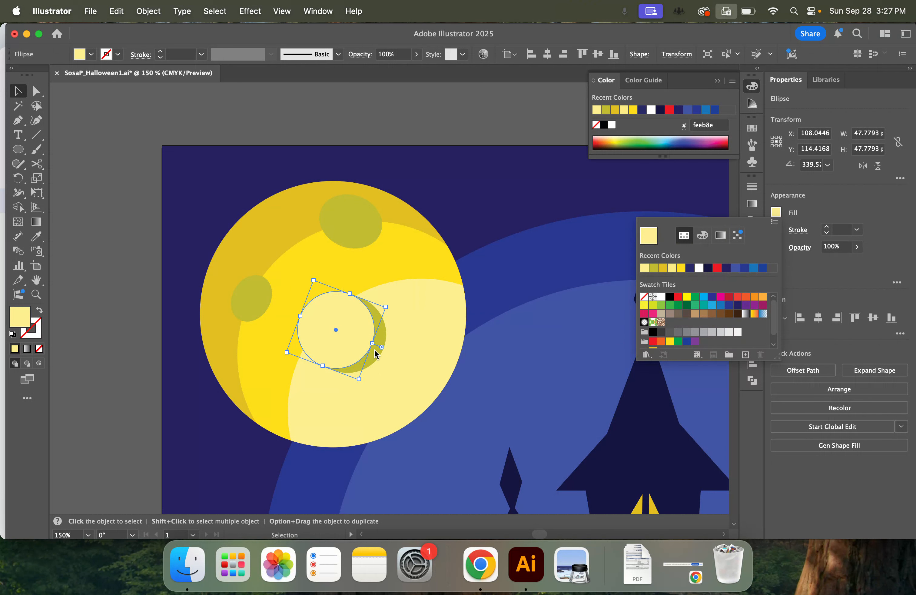
{"action": "left_click", "coordinate": [333, 337]}
{"action": "left_click_drag", "start_coordinate": [348, 343], "coordinate": [355, 340]}
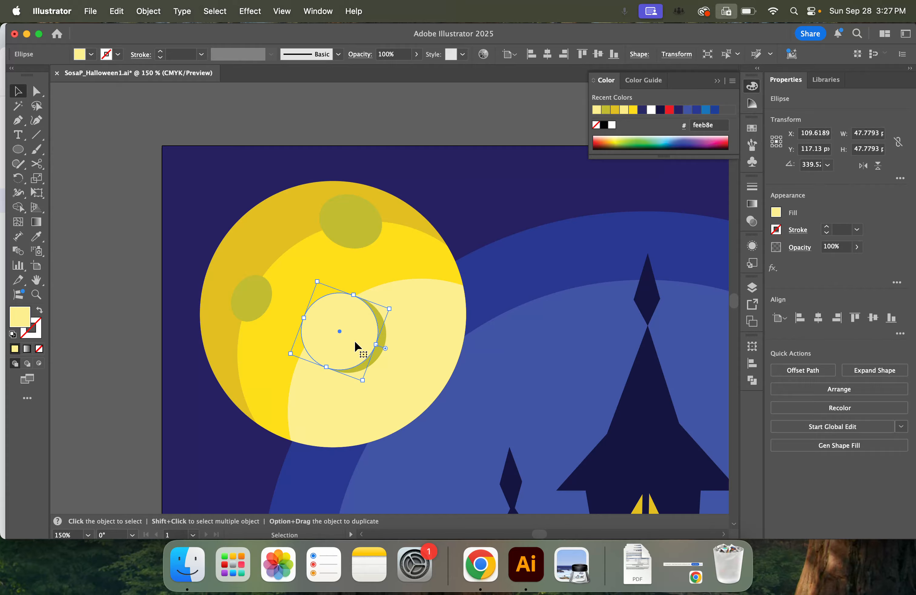
Remove the part of the pale copy that extends beyond the central olive crater with Shape Builder
{"action": "left_click", "coordinate": [384, 343], "text": "shift"}
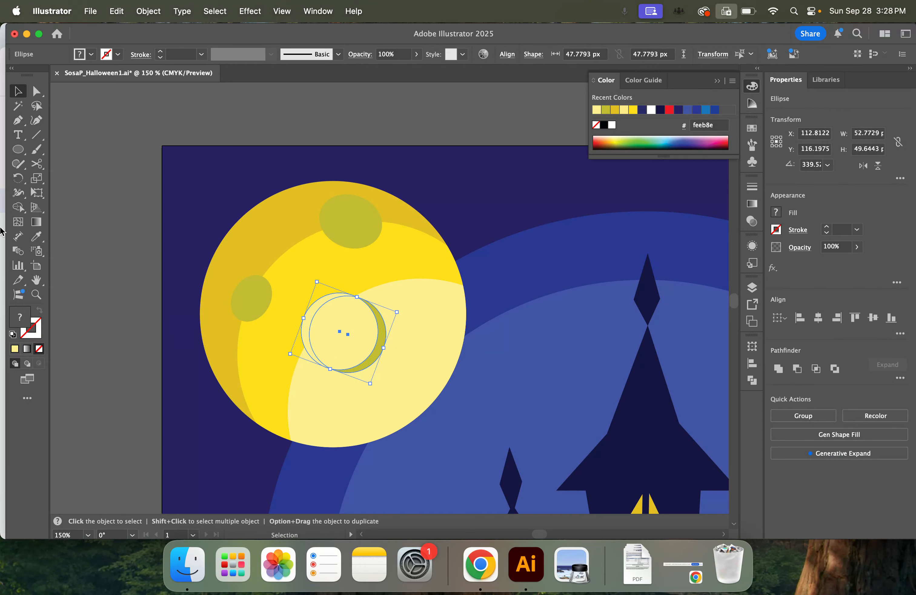
{"action": "left_click", "coordinate": [18, 207]}
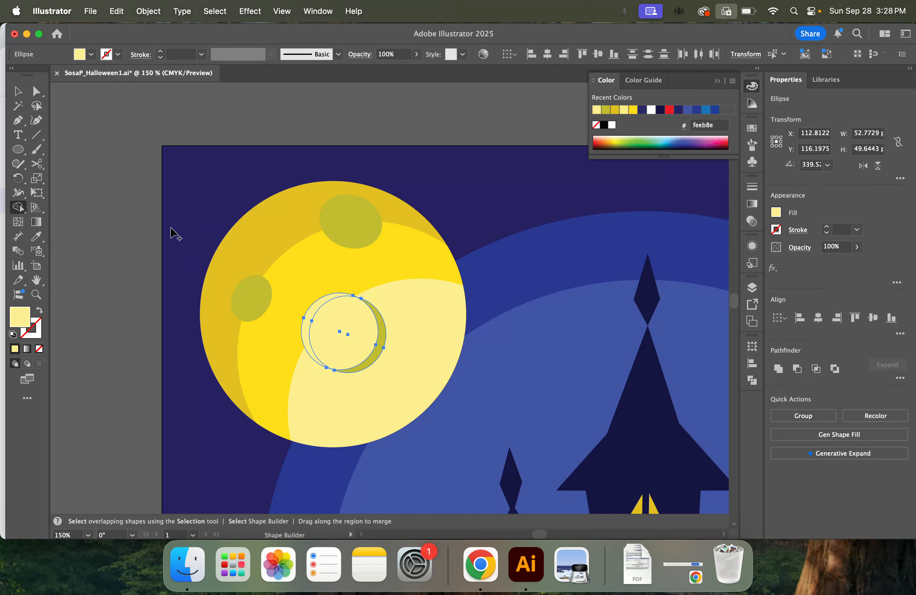
{"action": "left_click", "coordinate": [314, 309], "text": "alt"}
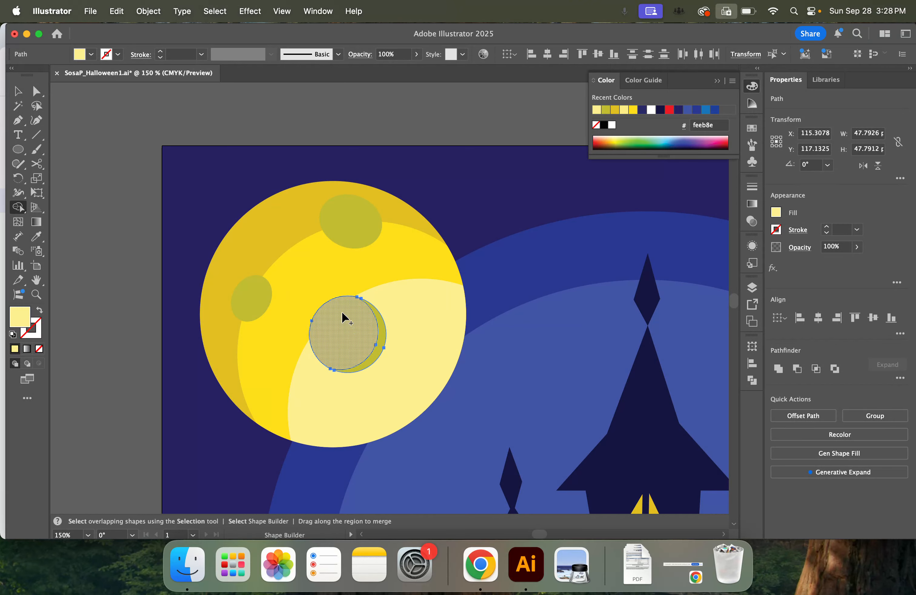
{"action": "left_click", "coordinate": [22, 93]}
{"action": "left_click", "coordinate": [116, 240]}
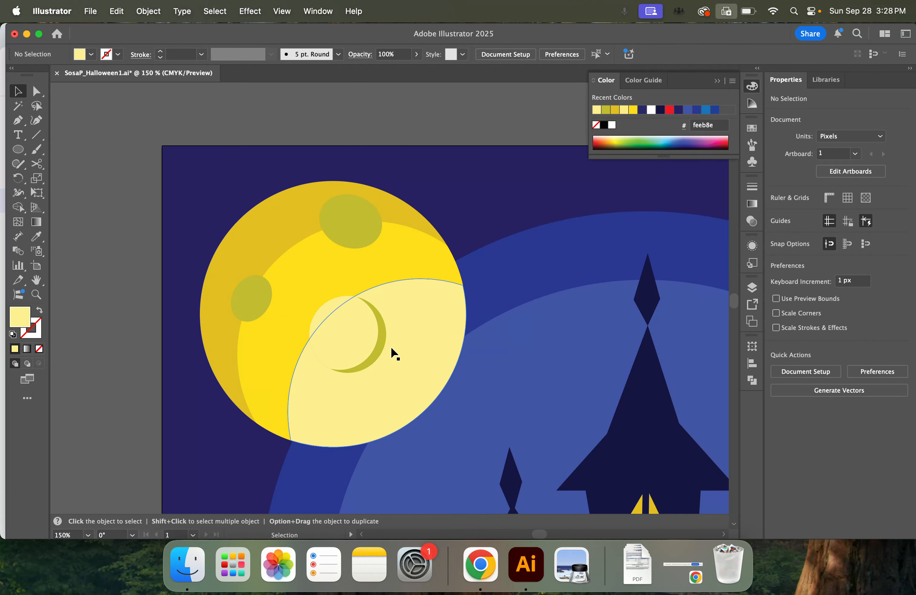
Duplicate the moon's upper crater slightly up and to the left, and fill the copy with pale yellow (feeb8e)
{"action": "left_click", "coordinate": [352, 229]}
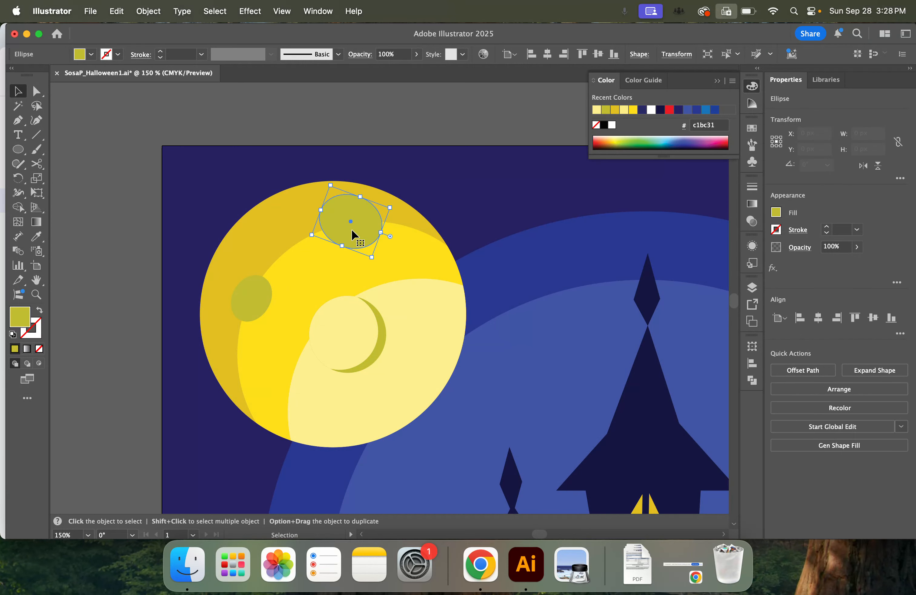
{"action": "left_click_drag", "start_coordinate": [364, 233], "coordinate": [358, 231]}
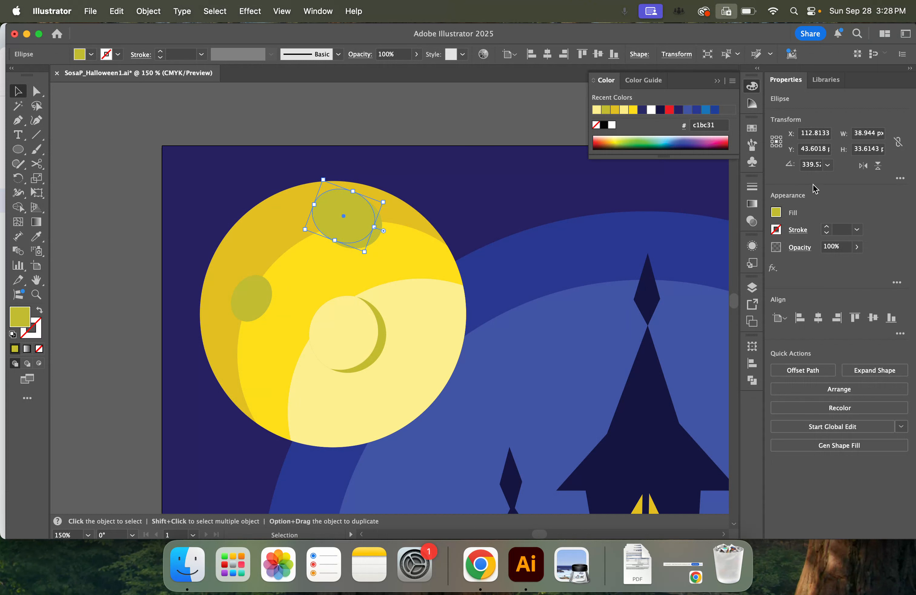
{"action": "left_click", "coordinate": [776, 212]}
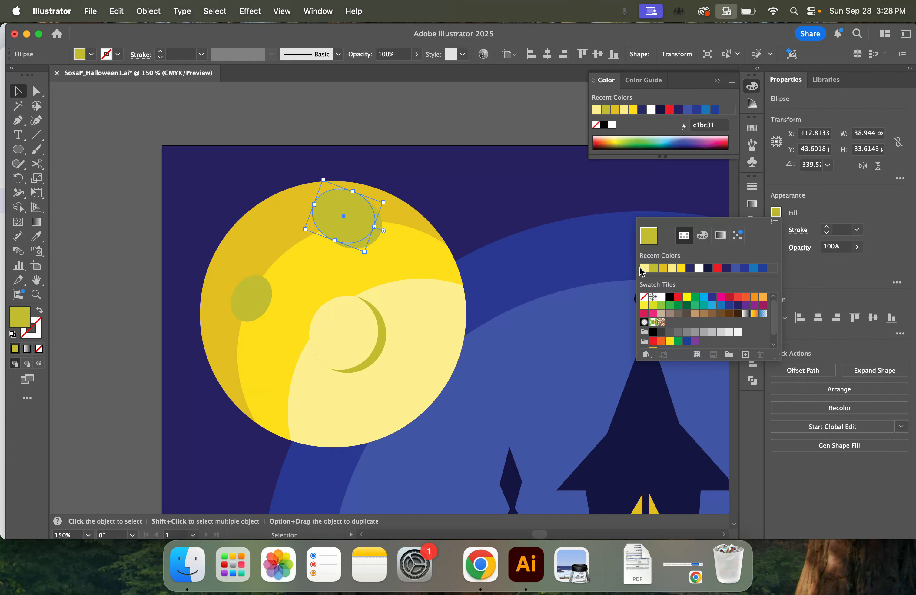
{"action": "left_click", "coordinate": [644, 268]}
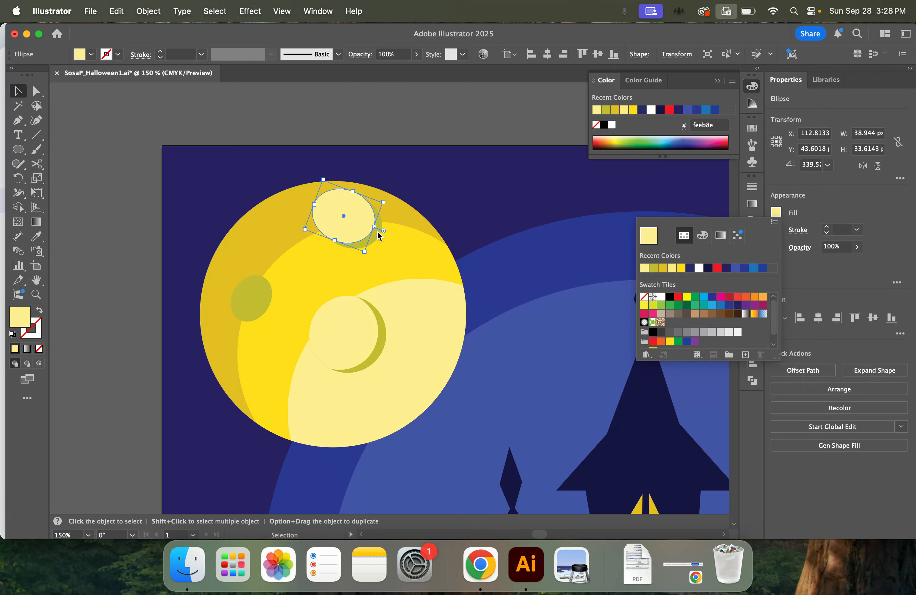
Trim away the part of the pale copy outside the upper olive crater with Shape Builder
{"action": "left_click", "coordinate": [376, 238]}
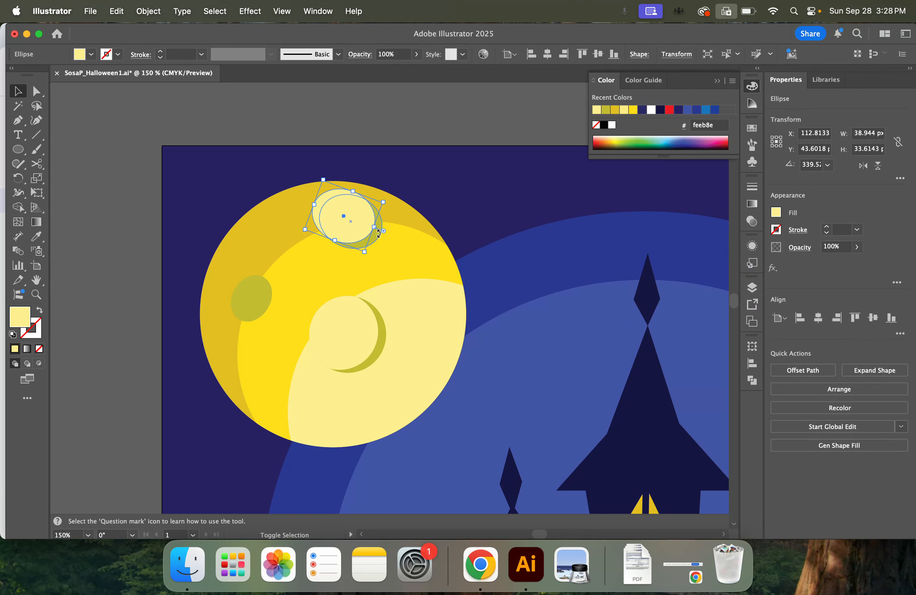
{"action": "left_click", "coordinate": [368, 240], "text": "shift"}
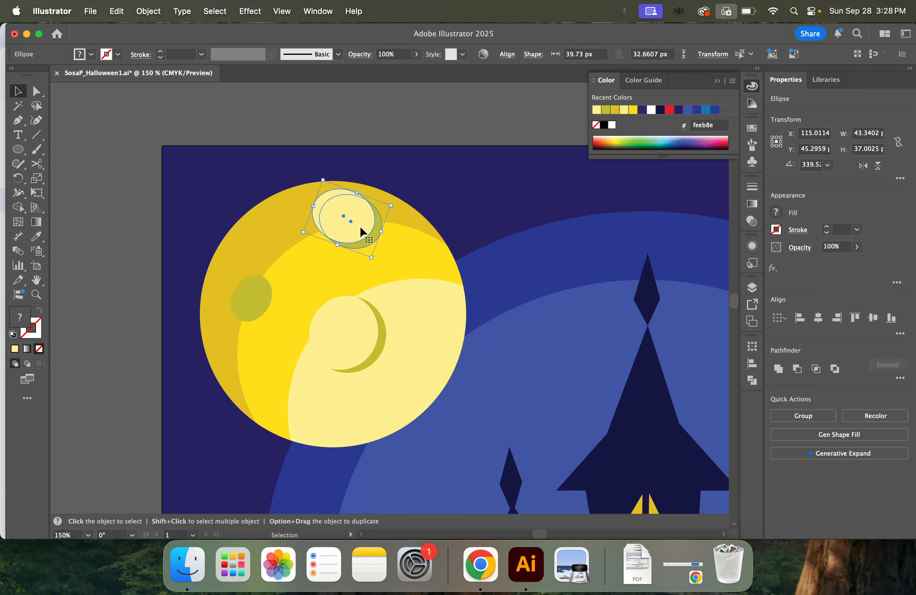
{"action": "left_click", "coordinate": [17, 209]}
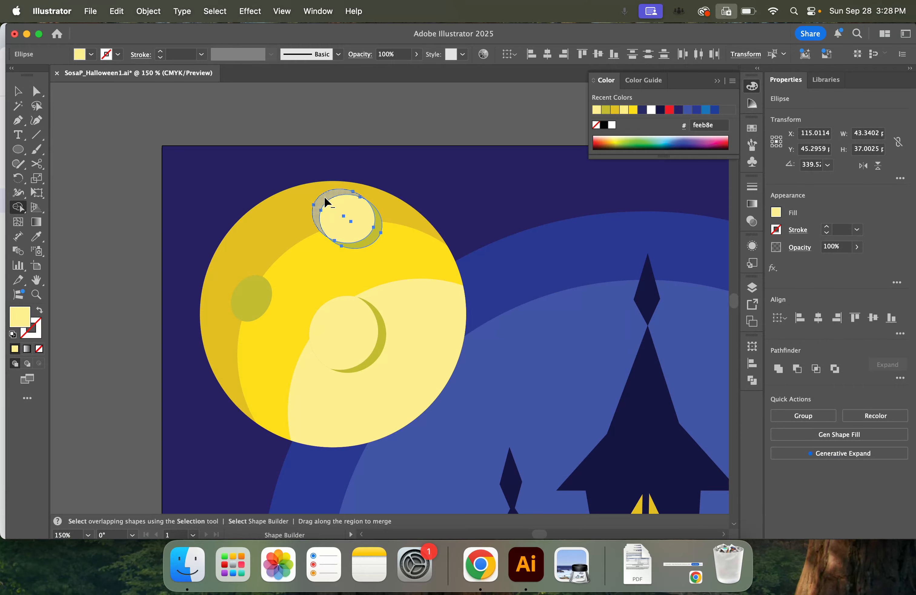
{"action": "left_click", "coordinate": [325, 199], "text": "alt"}
{"action": "left_click", "coordinate": [18, 91]}
{"action": "left_click", "coordinate": [94, 199]}
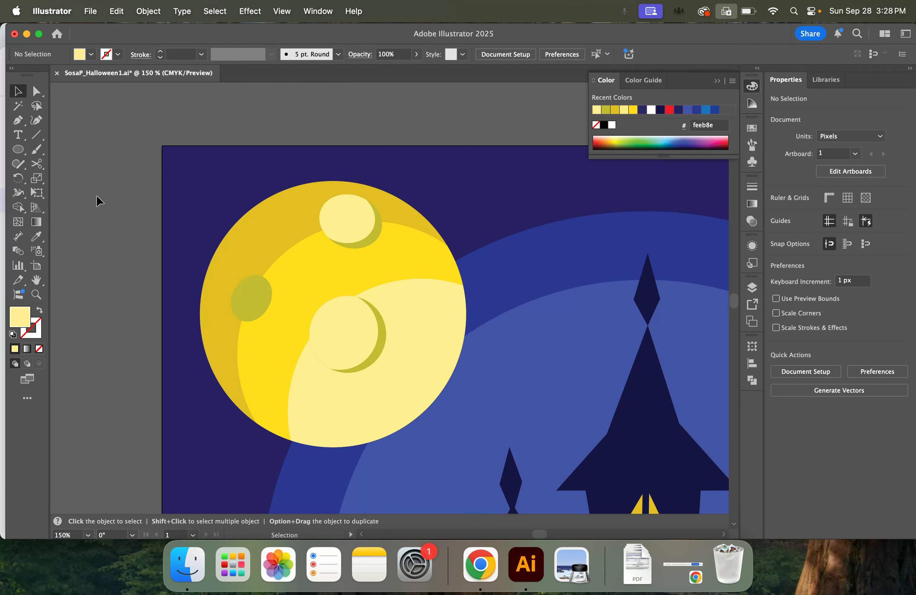
Duplicate the moon's left crater slightly up and to the left, and fill the copy with pale yellow (feeb8e)
{"action": "left_click", "coordinate": [269, 302]}
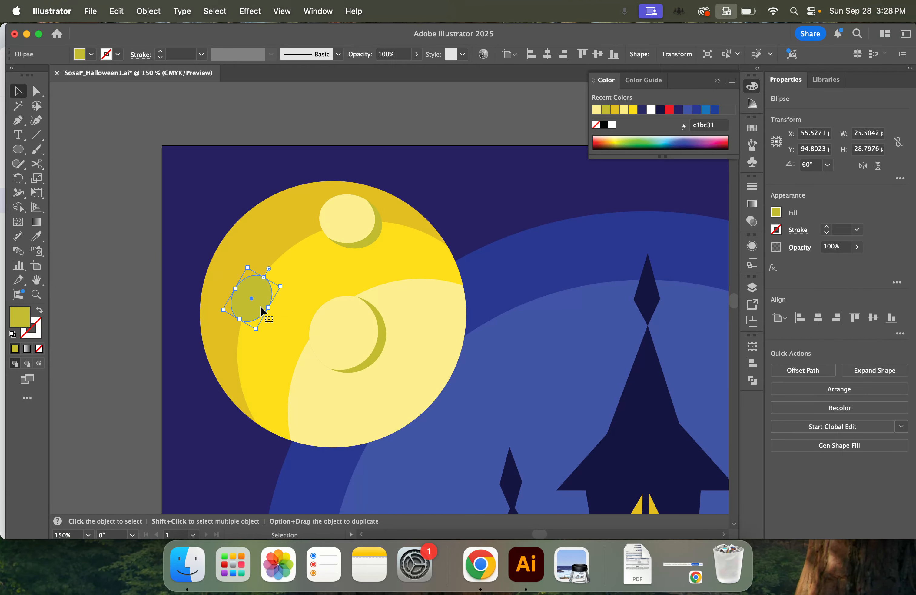
{"action": "key", "text": "super+equal"}
{"action": "key", "text": "super+equal"}
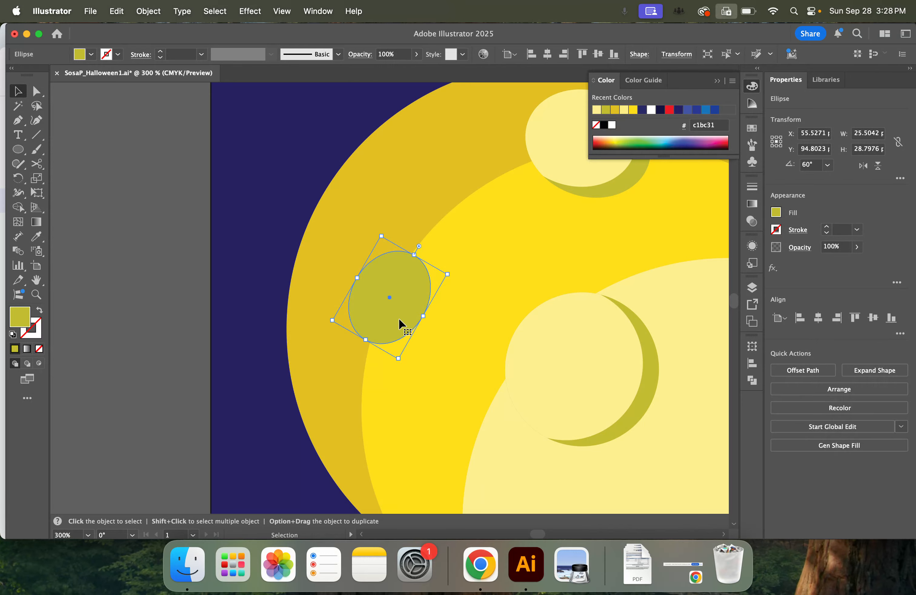
{"action": "left_click_drag", "start_coordinate": [401, 323], "coordinate": [391, 315], "text": "alt"}
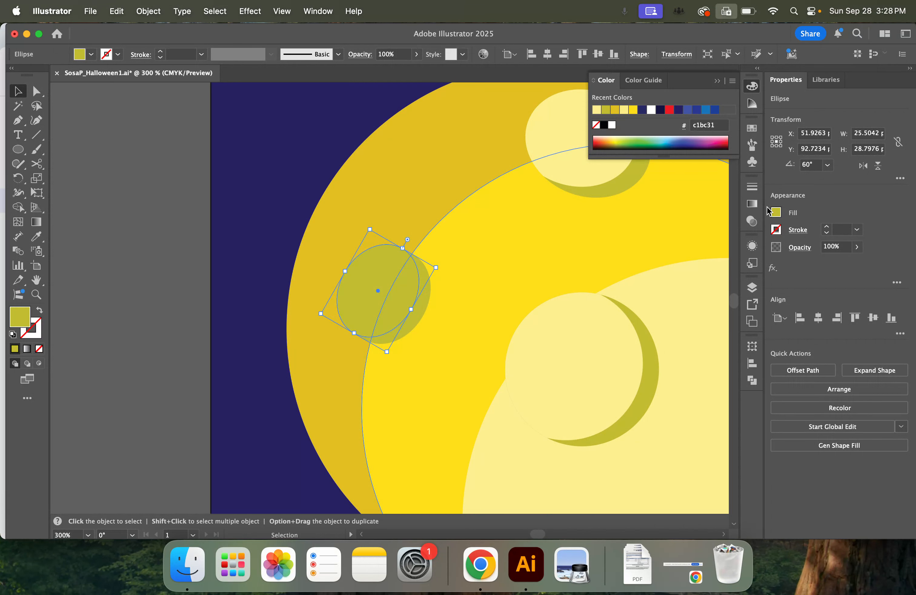
{"action": "left_click", "coordinate": [776, 213]}
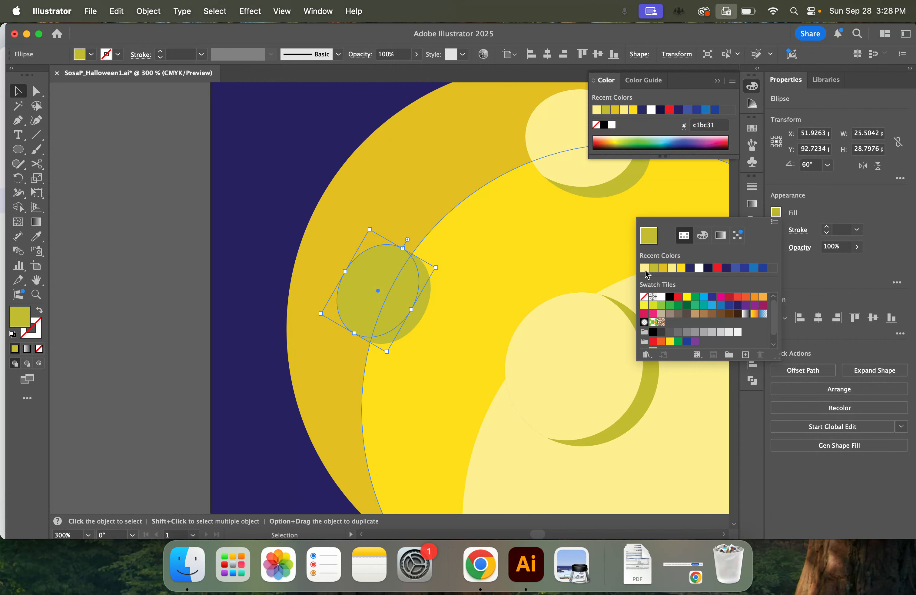
{"action": "left_click", "coordinate": [645, 269]}
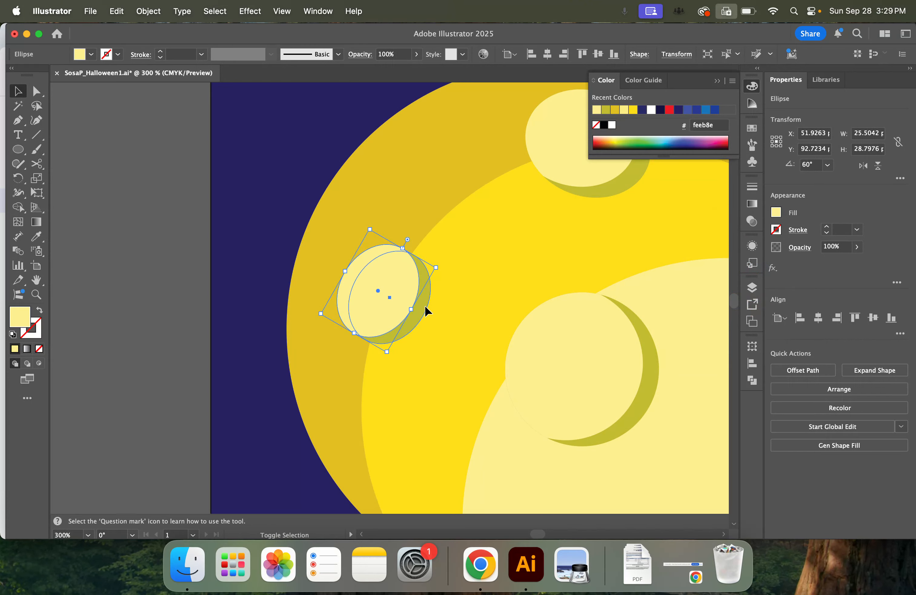
Remove the part of the pale copy that extends beyond the left olive crater with Shape Builder
{"action": "left_click", "coordinate": [424, 319], "text": "shift"}
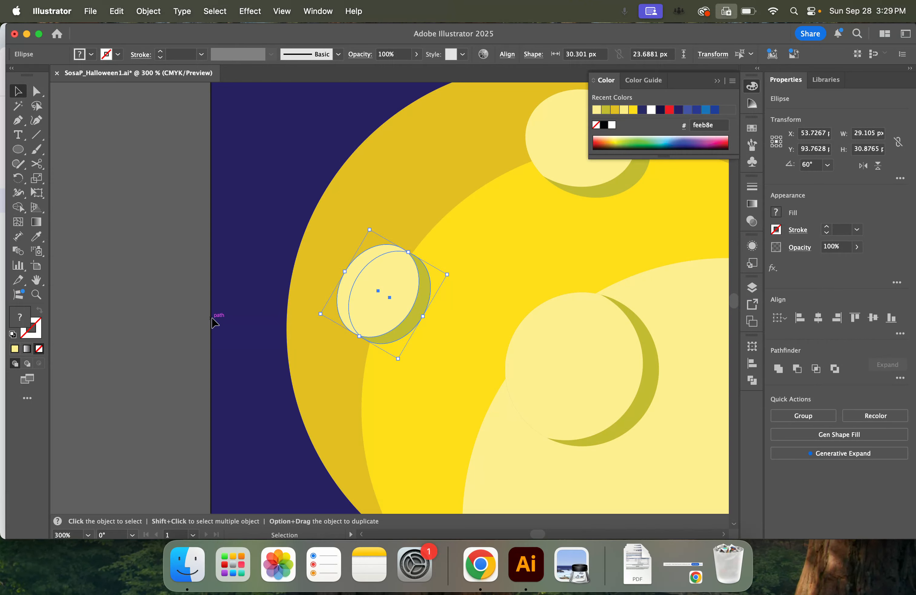
{"action": "left_click", "coordinate": [18, 207]}
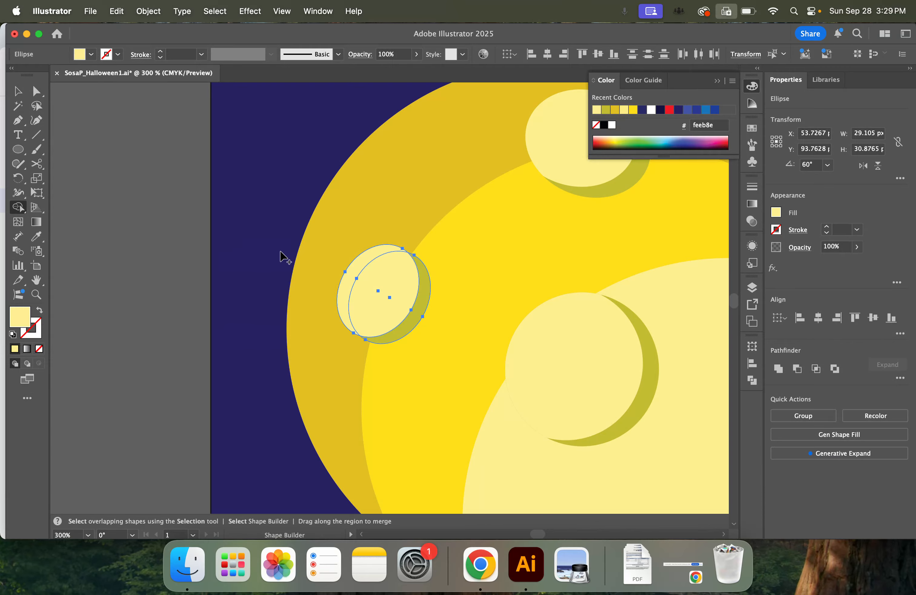
{"action": "left_click", "coordinate": [351, 275], "text": "alt"}
{"action": "left_click", "coordinate": [18, 91]}
{"action": "left_click", "coordinate": [128, 224]}
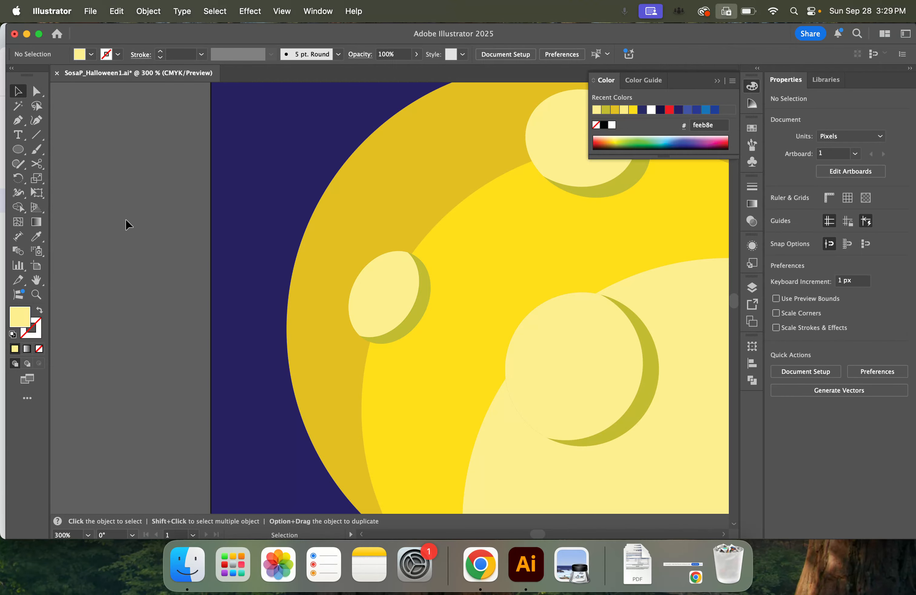
Draw a closed, unfilled Pen outline with a pale yellow stroke around the left side of the central tower's finial, spire and roof
{"action": "key", "text": "super+1"}
{"action": "left_click_drag", "start_coordinate": [624, 394], "coordinate": [422, 273]}
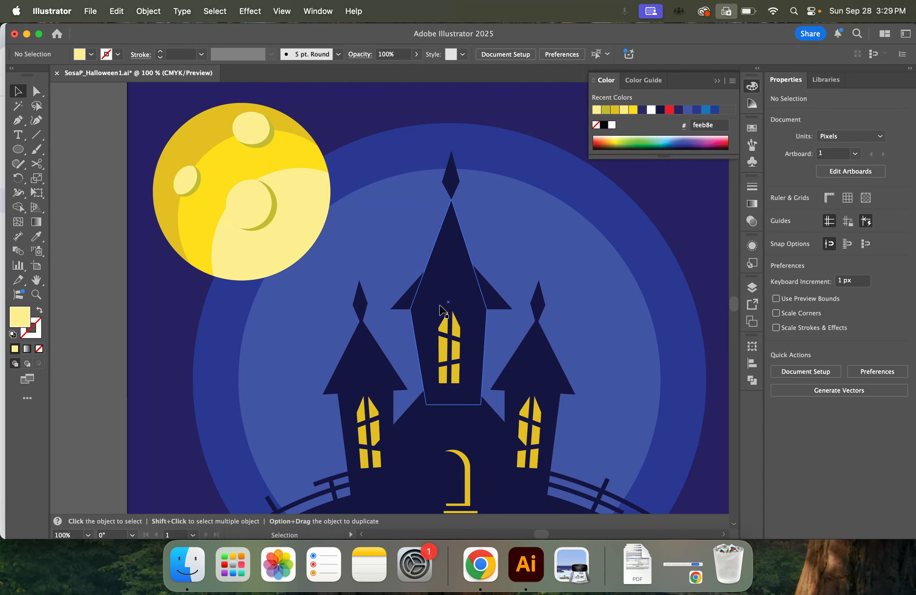
{"action": "scroll", "coordinate": [444, 309], "scroll_direction": "down", "scroll_amount": 5}
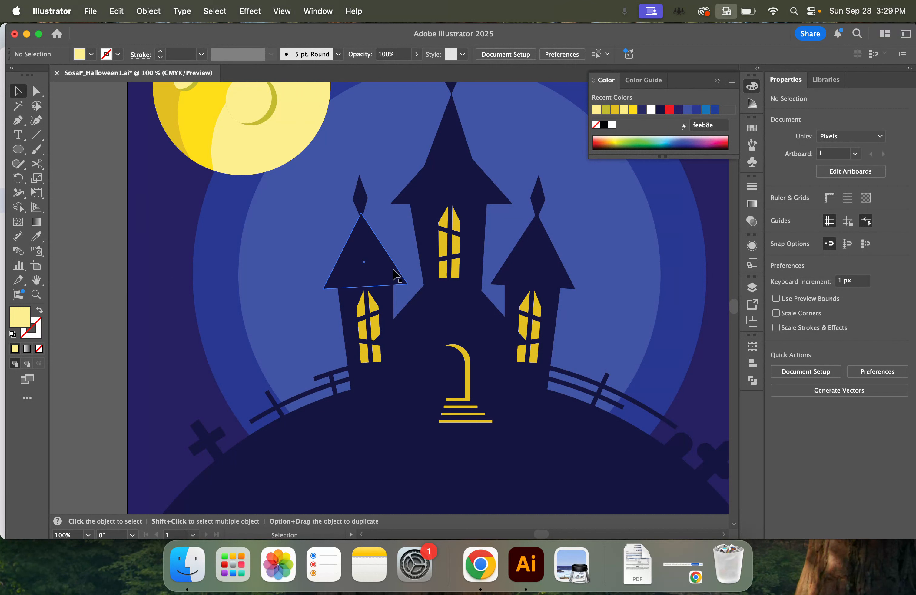
{"action": "scroll", "coordinate": [448, 309], "scroll_direction": "up", "scroll_amount": 5}
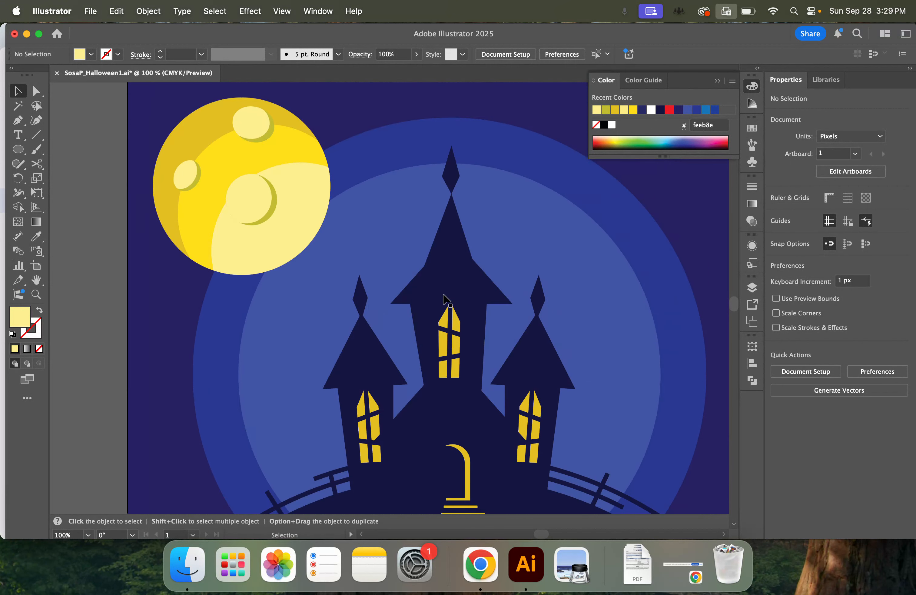
{"action": "scroll", "coordinate": [444, 299], "scroll_direction": "up", "scroll_amount": 2}
{"action": "left_click", "coordinate": [18, 121]}
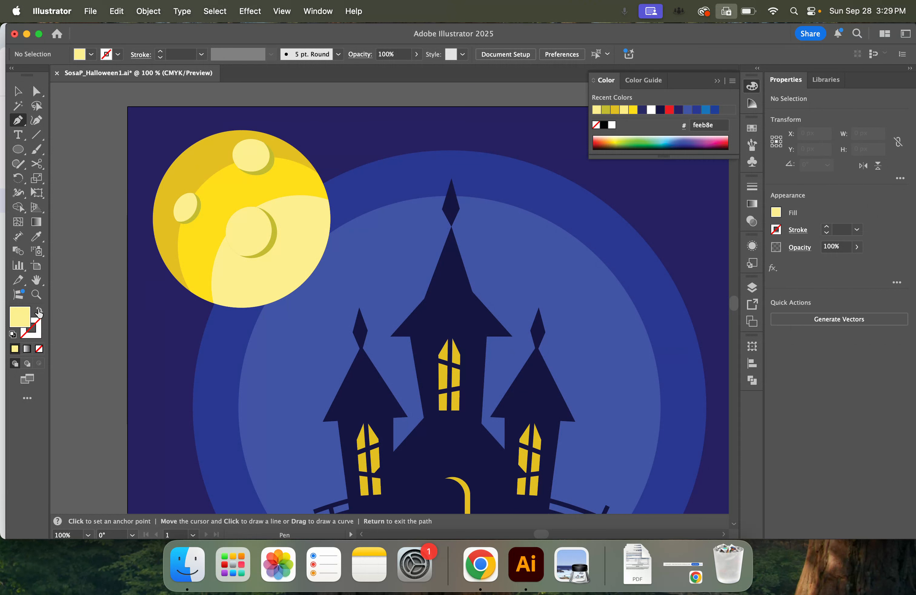
{"action": "left_click", "coordinate": [39, 311]}
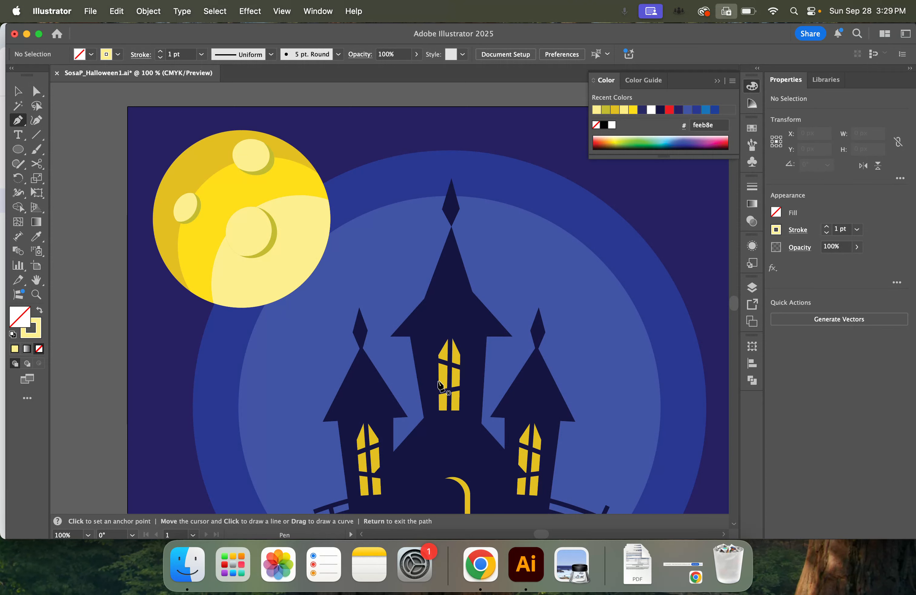
{"action": "left_click", "coordinate": [452, 178]}
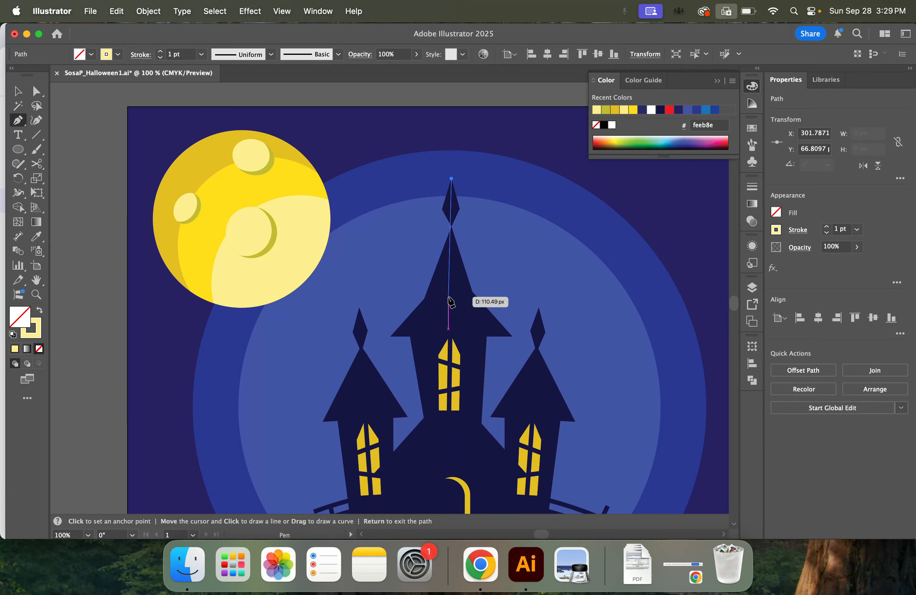
{"action": "left_click", "coordinate": [448, 297]}
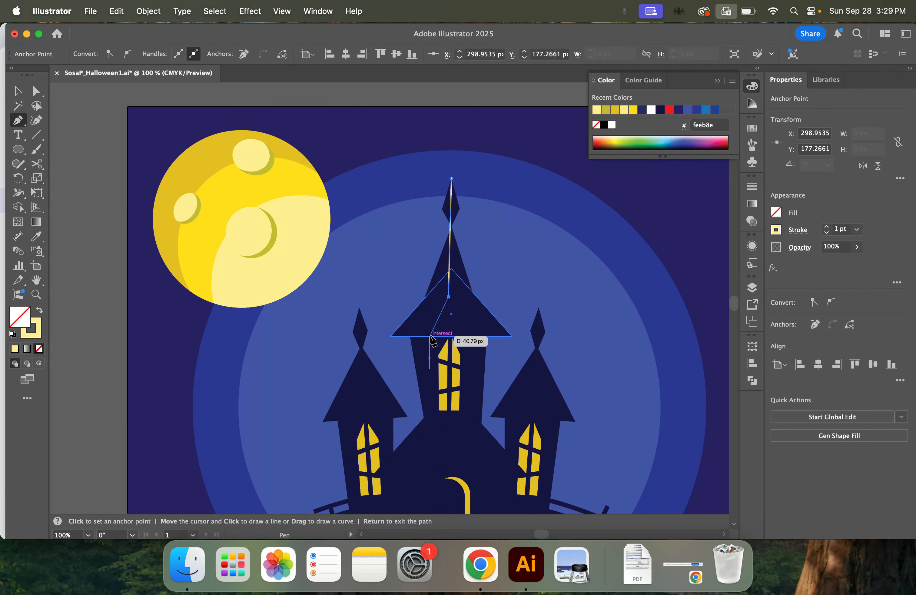
{"action": "left_click", "coordinate": [430, 337]}
{"action": "left_click", "coordinate": [390, 337]}
{"action": "left_click", "coordinate": [424, 299]}
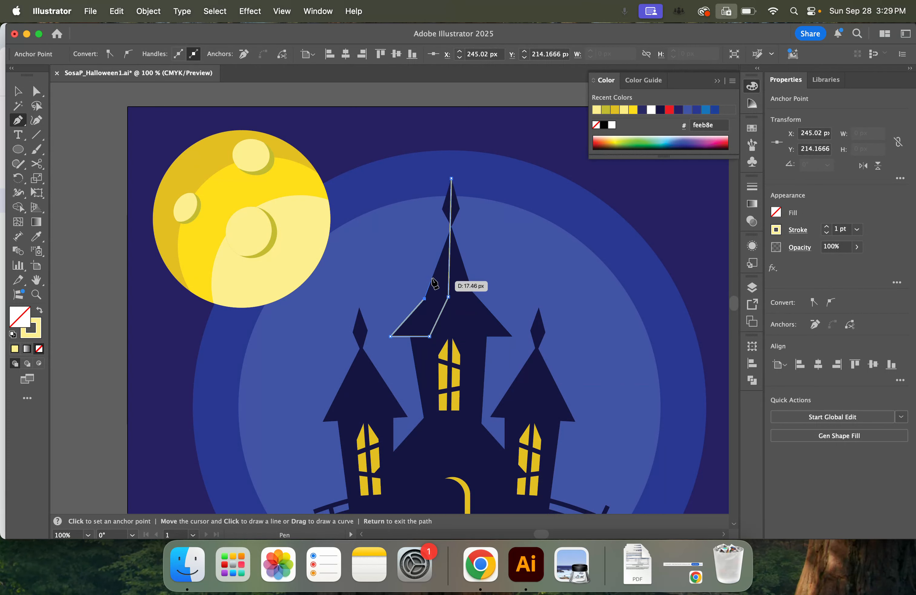
{"action": "left_click", "coordinate": [442, 209]}
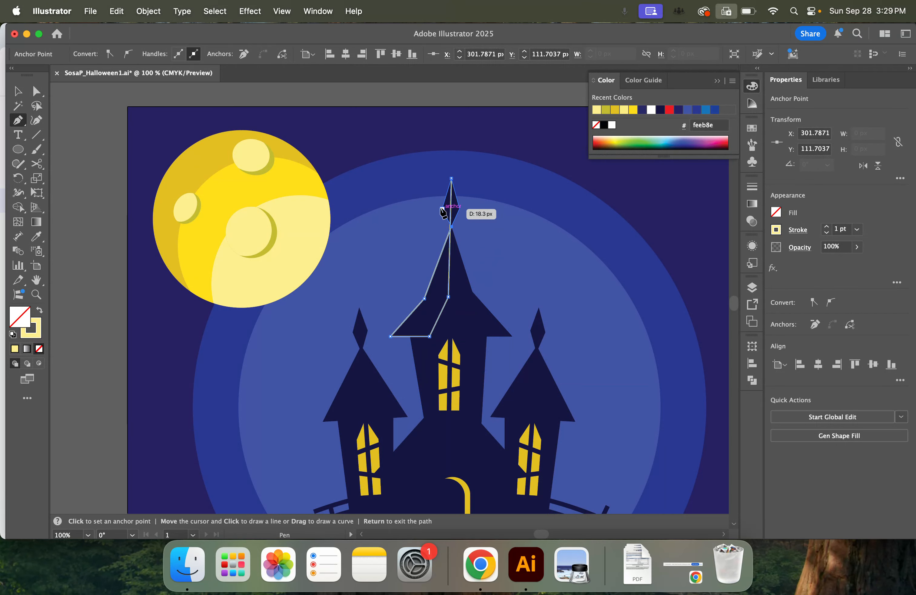
{"action": "left_click", "coordinate": [451, 179]}
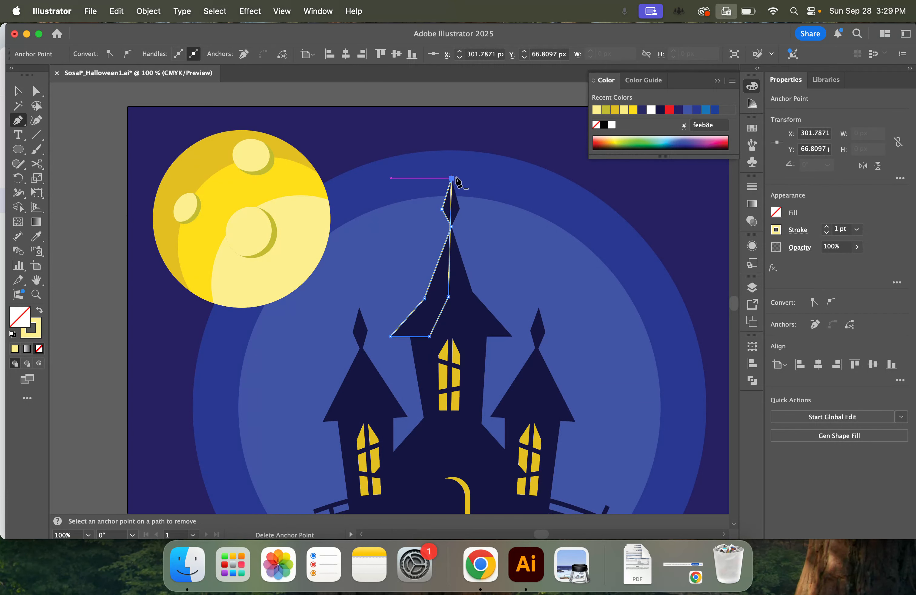
Swap fill and stroke on the central tower's roof outline so it has a pale yellow fill and no stroke
{"action": "left_click", "coordinate": [17, 91]}
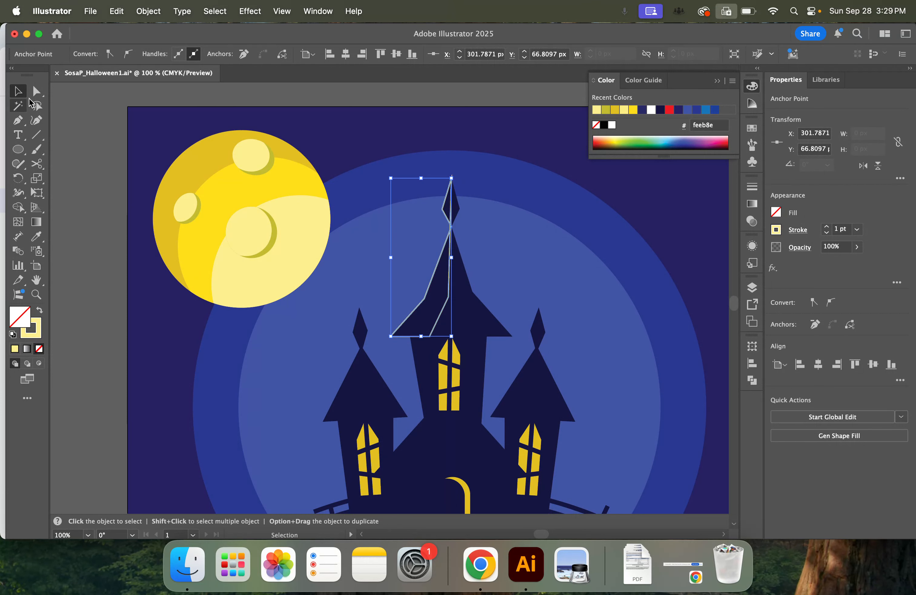
{"action": "left_click", "coordinate": [38, 313]}
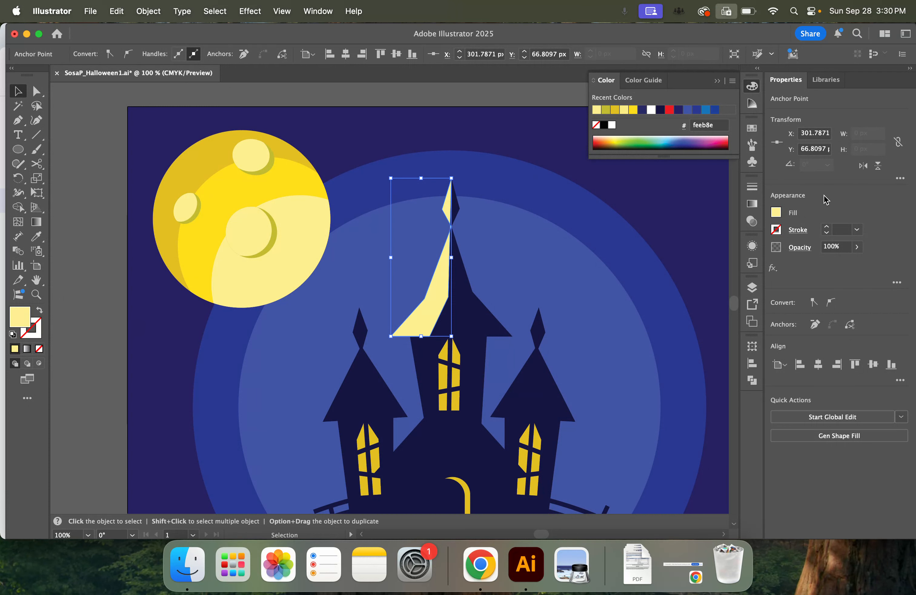
{"action": "left_click", "coordinate": [776, 213]}
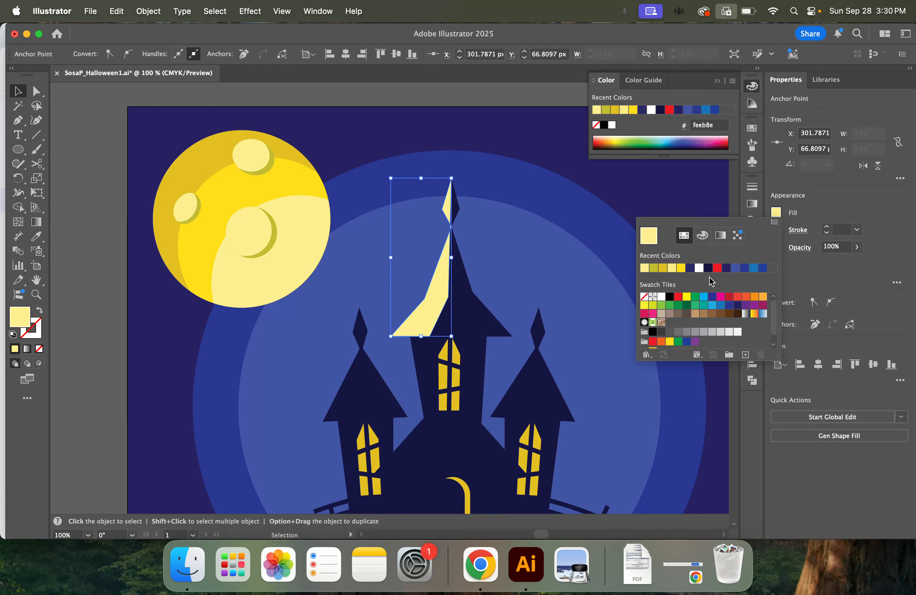
{"action": "left_click", "coordinate": [21, 321]}
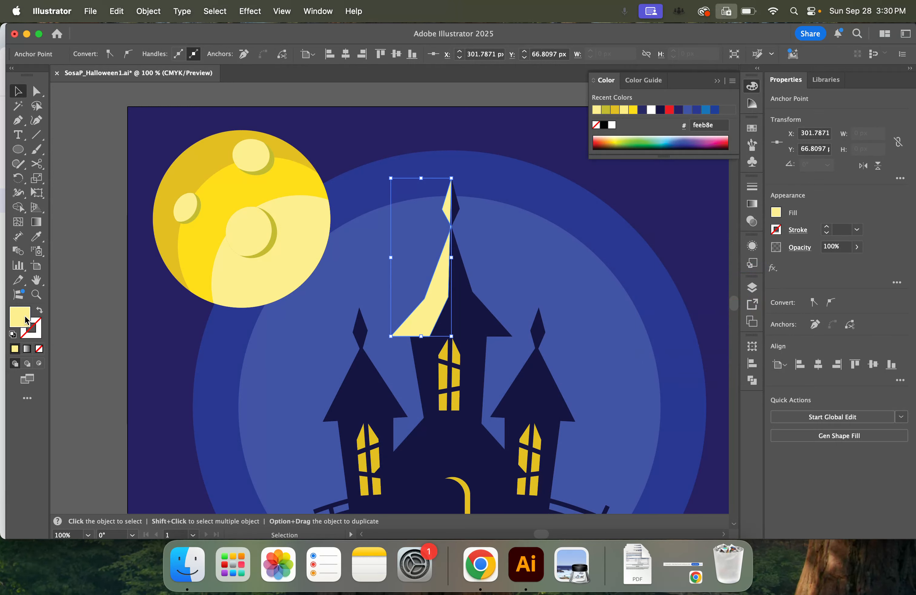
Recolor the roof highlight by sampling the dark indigo sky and raising the brightness to 47% for a fill of 2a2a77
{"action": "double_click", "coordinate": [14, 321]}
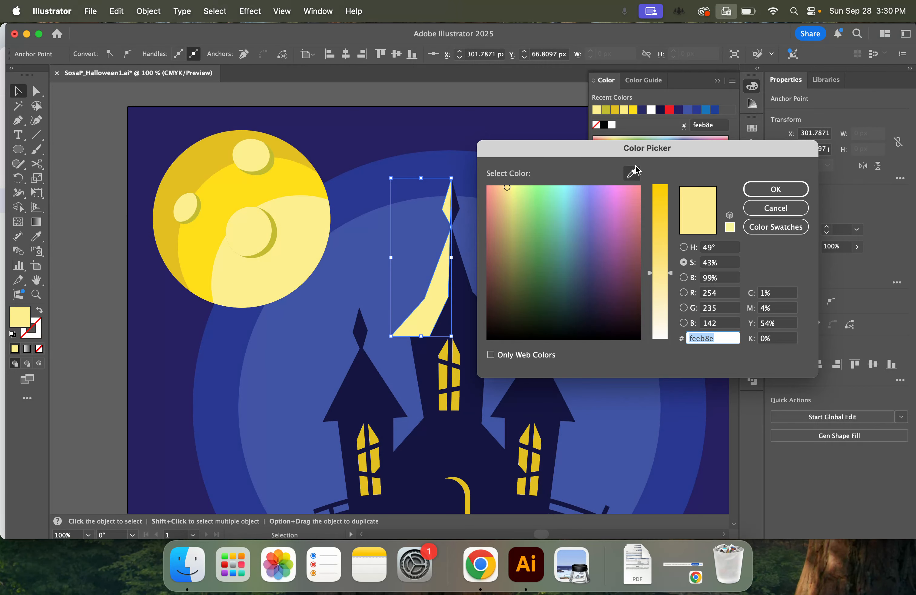
{"action": "left_click_drag", "start_coordinate": [634, 174], "coordinate": [744, 158]}
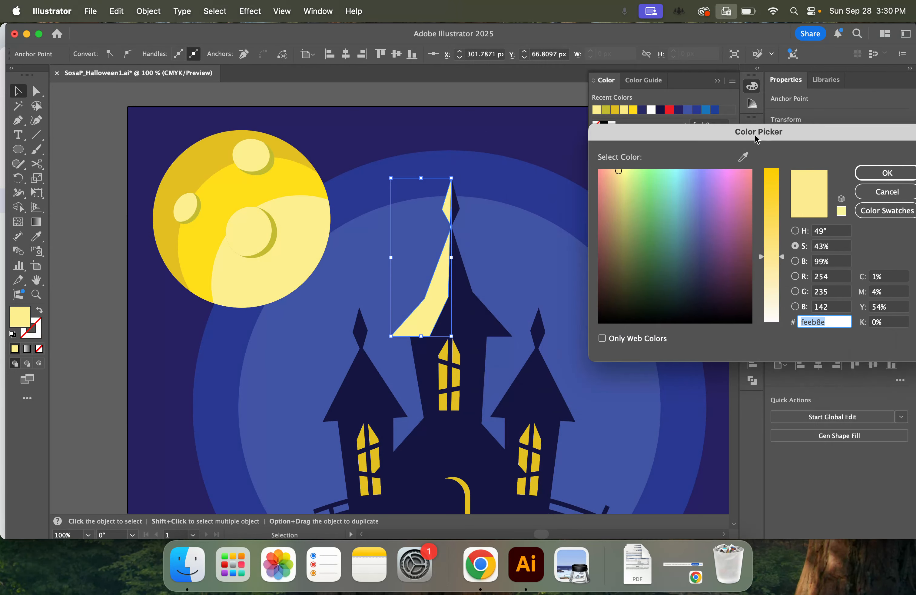
{"action": "left_click", "coordinate": [467, 309]}
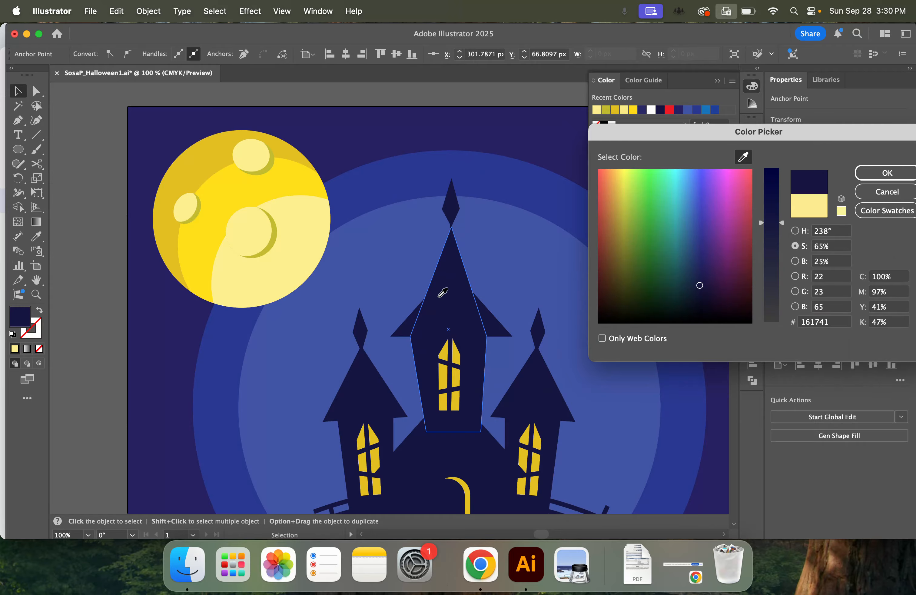
{"action": "left_click", "coordinate": [798, 263]}
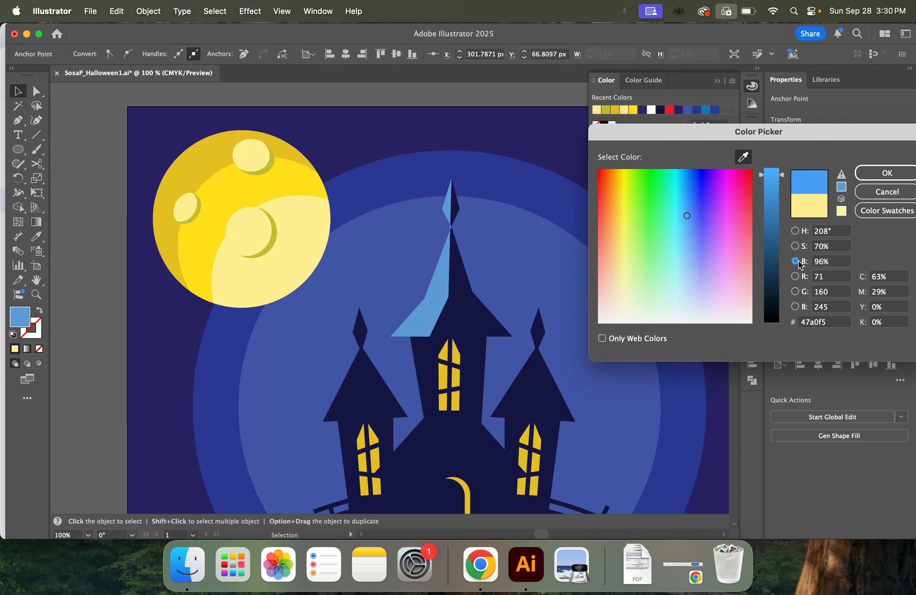
{"action": "left_click_drag", "start_coordinate": [783, 177], "coordinate": [785, 237]}
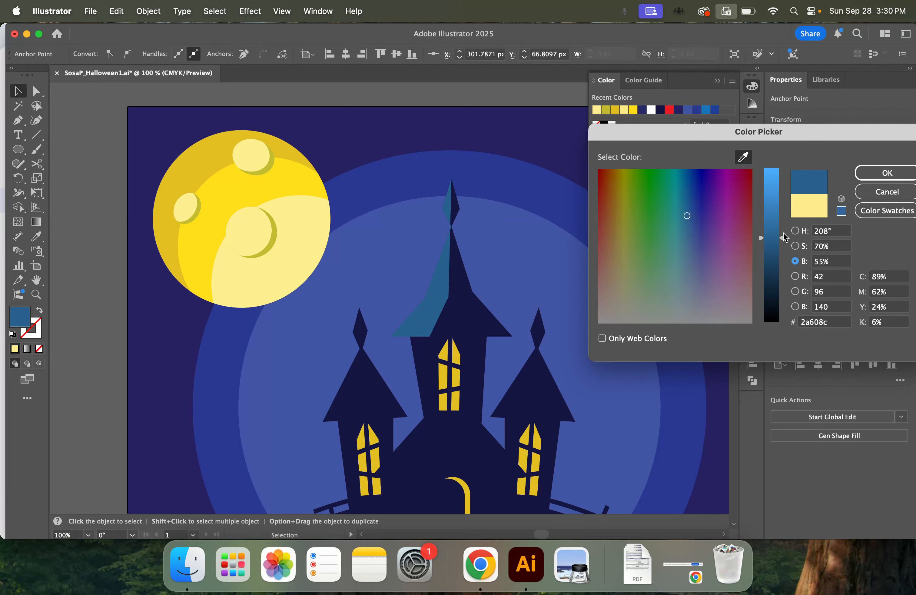
{"action": "left_click_drag", "start_coordinate": [844, 139], "coordinate": [801, 125]}
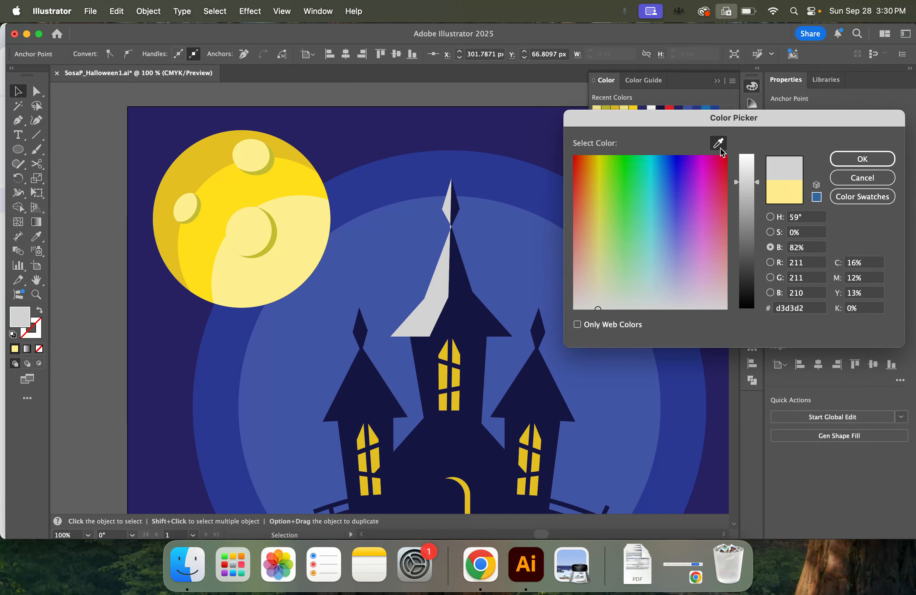
{"action": "left_click", "coordinate": [475, 312]}
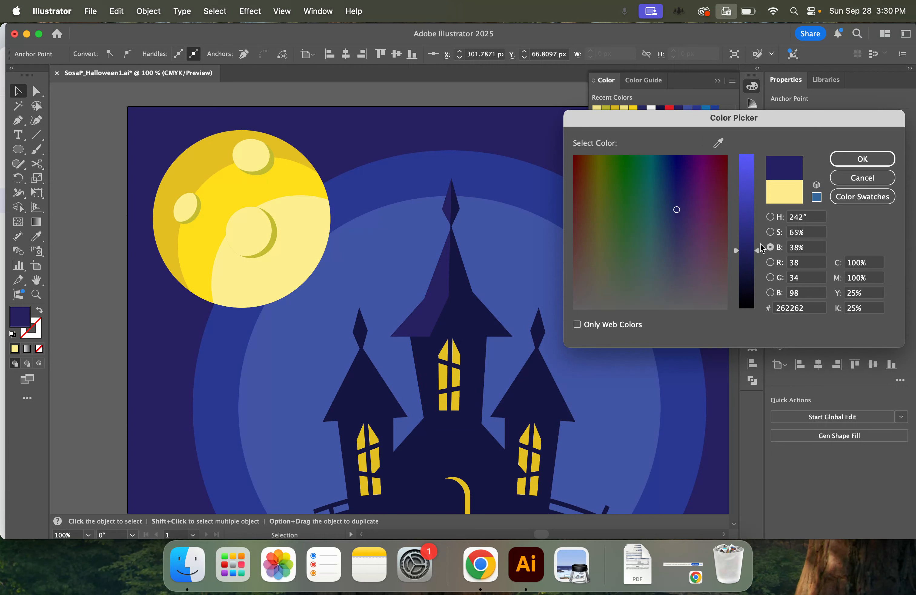
{"action": "left_click_drag", "start_coordinate": [761, 248], "coordinate": [759, 235]}
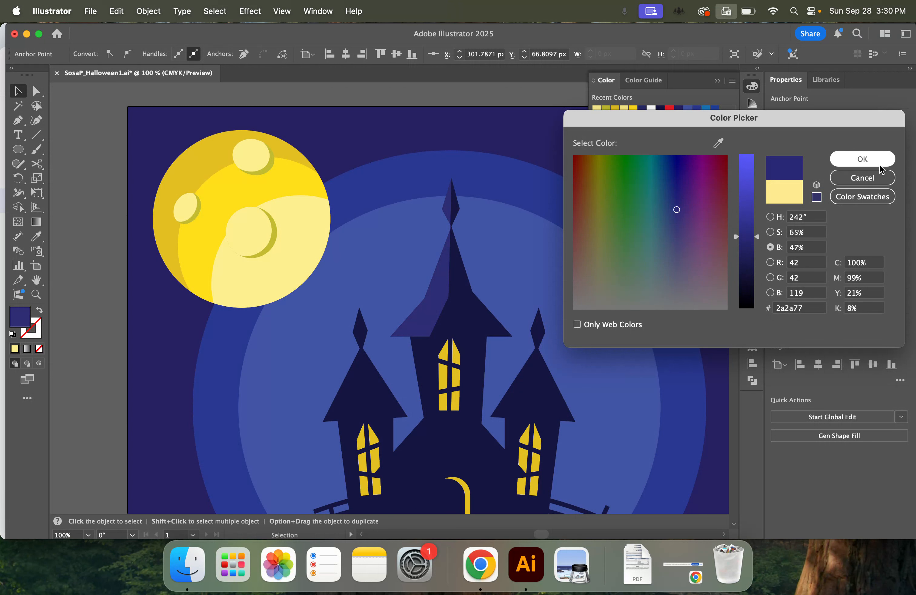
{"action": "left_click", "coordinate": [863, 159]}
Start a Pen highlight shape just below the central tower's roof, running down inside its left wall and across beneath the window
{"action": "scroll", "coordinate": [483, 297], "scroll_direction": "up", "scroll_amount": 1}
{"action": "left_click", "coordinate": [440, 293]}
{"action": "left_click", "coordinate": [18, 122]}
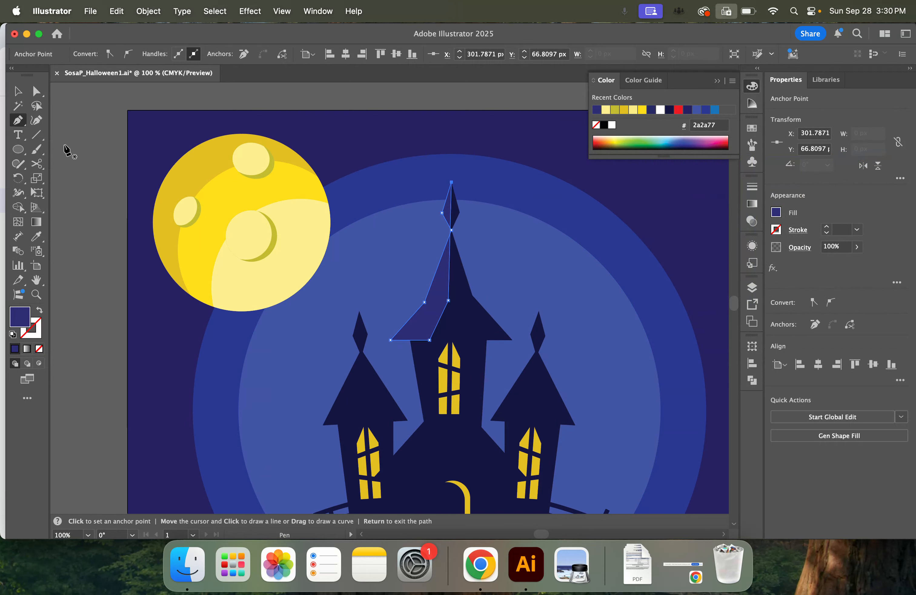
{"action": "scroll", "coordinate": [395, 360], "scroll_direction": "down", "scroll_amount": 5}
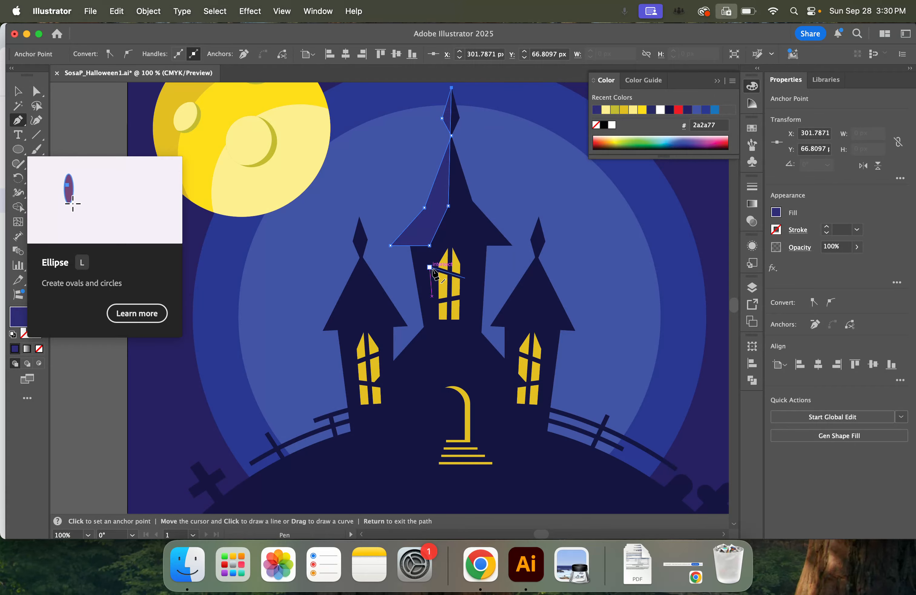
{"action": "left_click", "coordinate": [412, 255]}
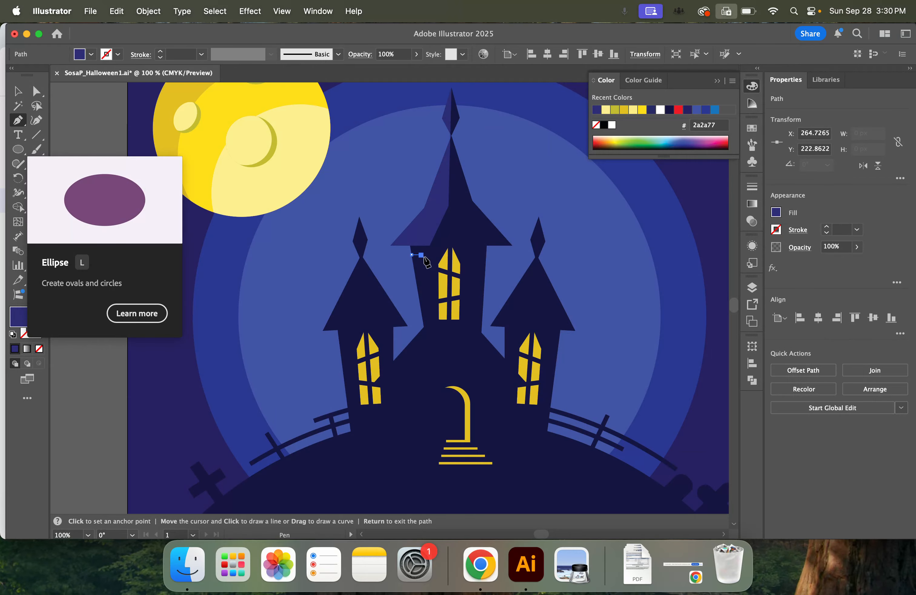
{"action": "left_click", "coordinate": [422, 254]}
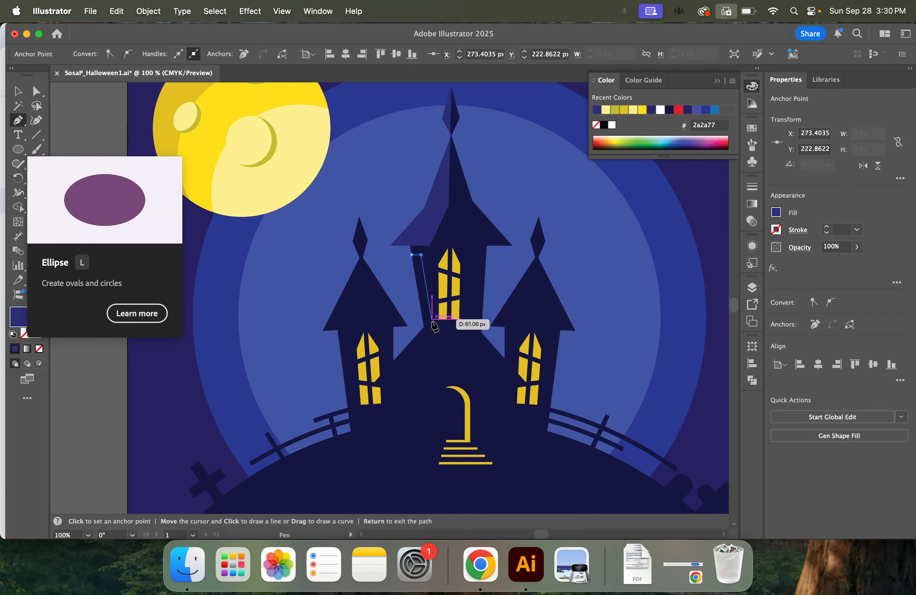
{"action": "left_click", "coordinate": [432, 327]}
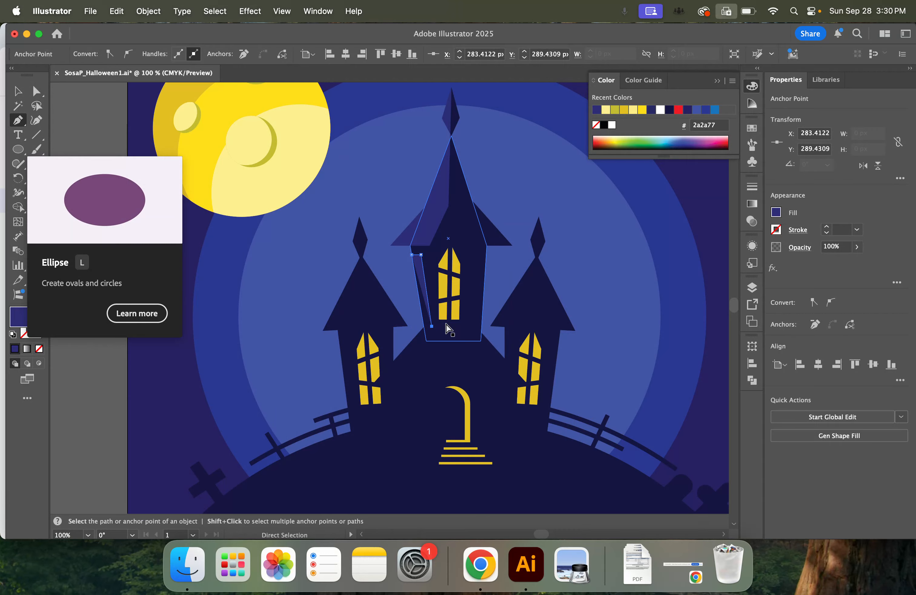
{"action": "key", "text": "super+equal"}
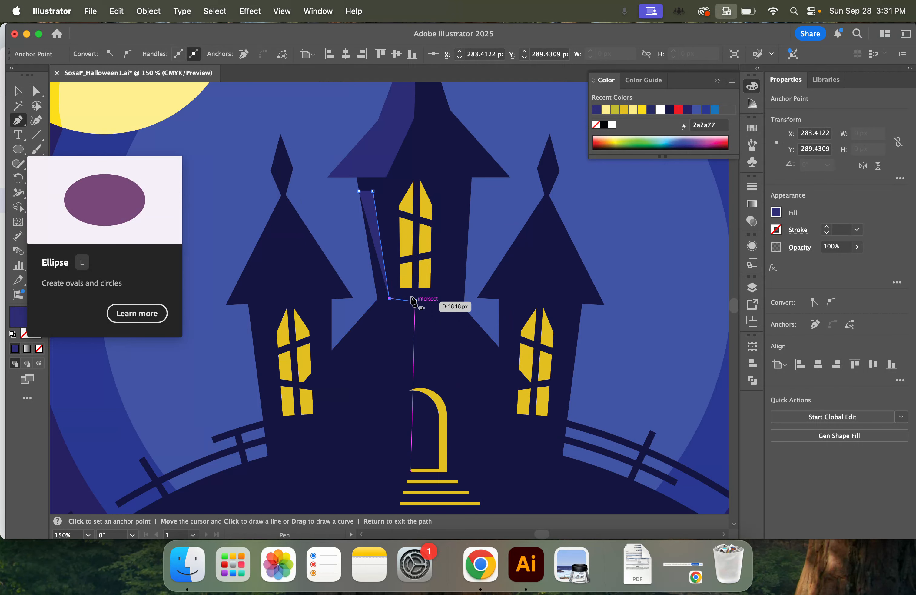
{"action": "key", "text": "super+equal"}
{"action": "key", "text": "super+equal"}
{"action": "key", "text": "super+equal"}
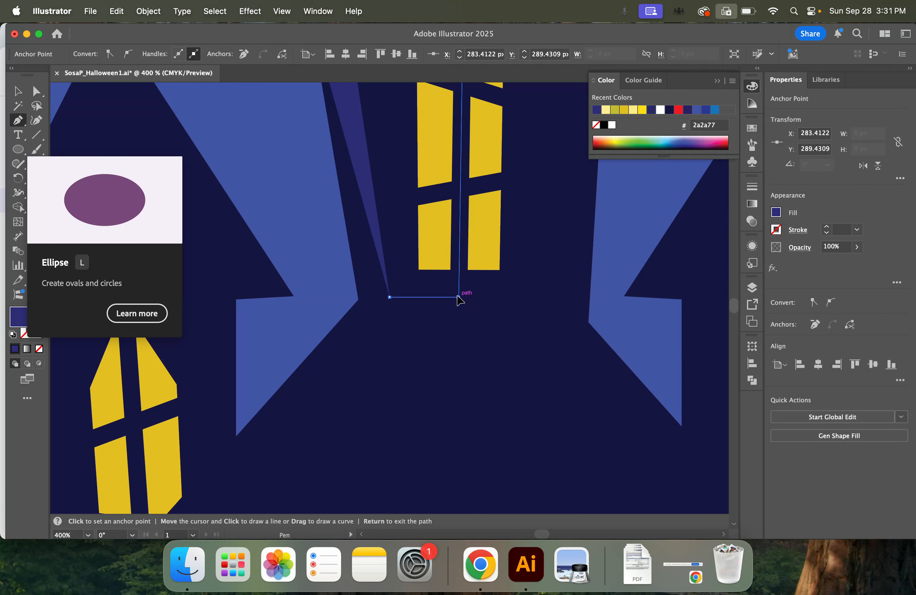
{"action": "left_click", "coordinate": [458, 297]}
{"action": "key", "text": "super+minus"}
{"action": "key", "text": "super+minus"}
{"action": "key", "text": "super+minus"}
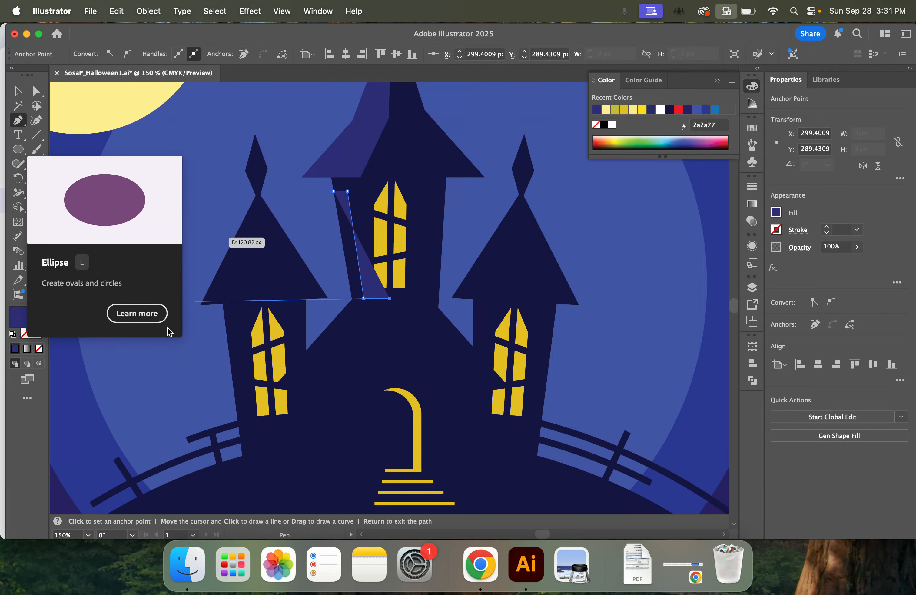
Extend the highlight outline down the main building's left roof slope, close it along the tower's outer wall, and give it a 2a2a77 fill without stroke
{"action": "left_click", "coordinate": [39, 310]}
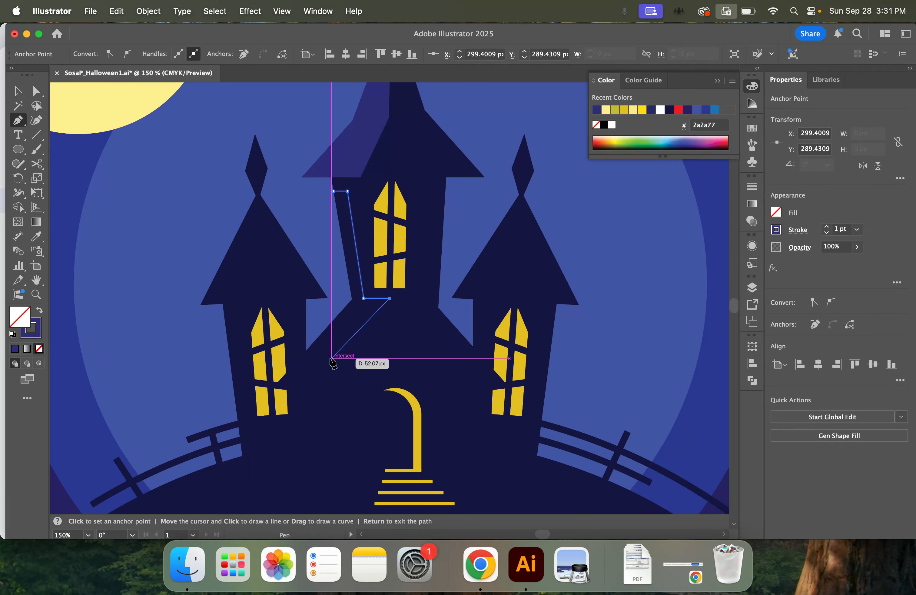
{"action": "left_click", "coordinate": [315, 341]}
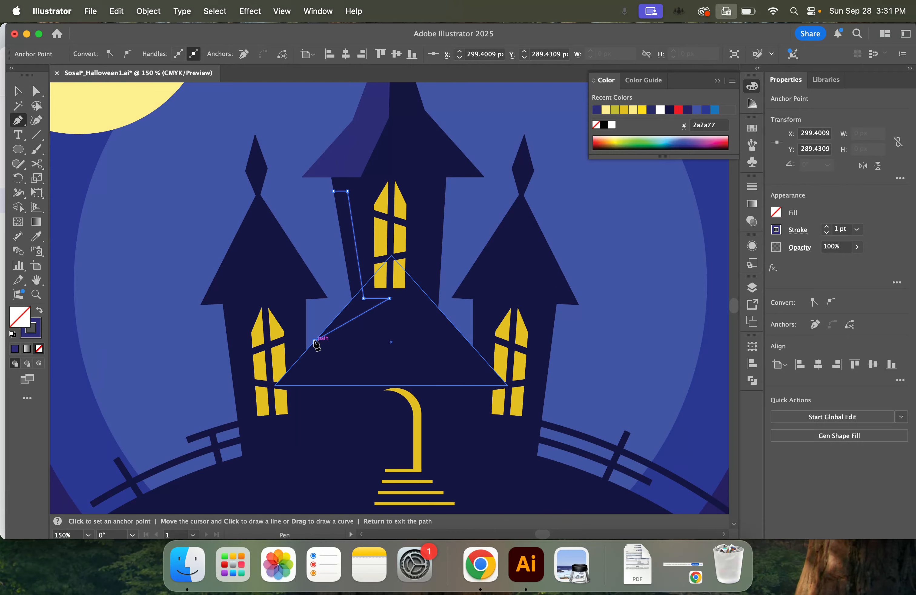
{"action": "left_click", "coordinate": [352, 300]}
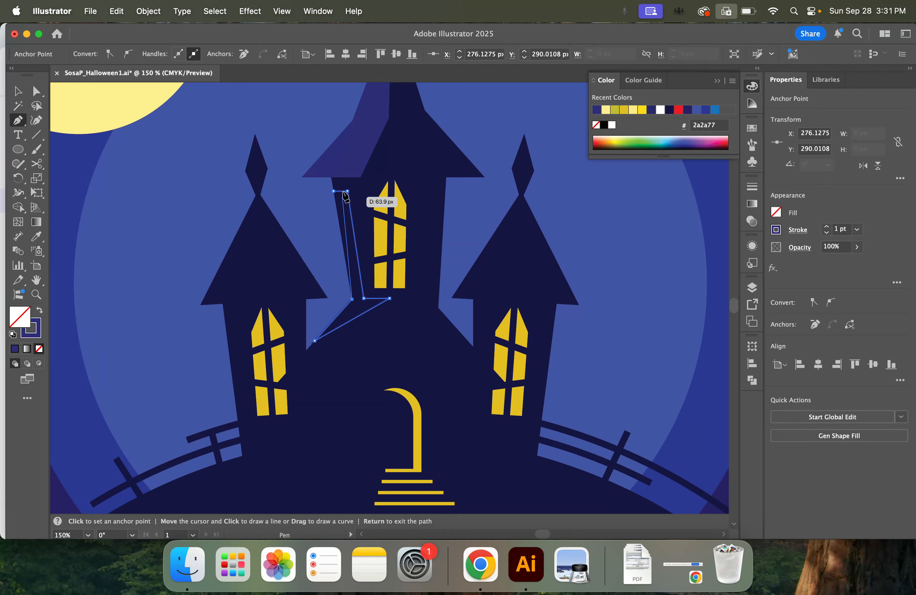
{"action": "left_click", "coordinate": [334, 191]}
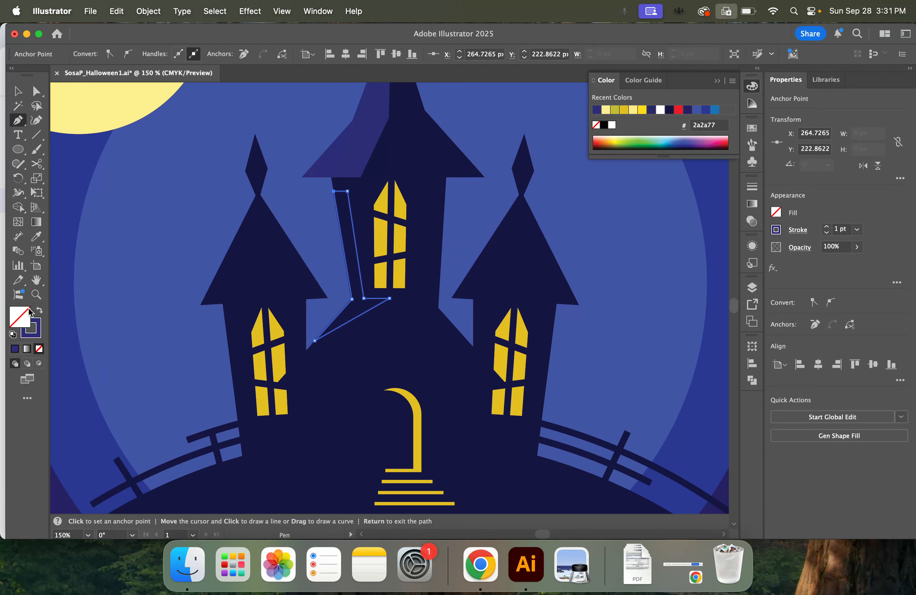
{"action": "left_click", "coordinate": [40, 310]}
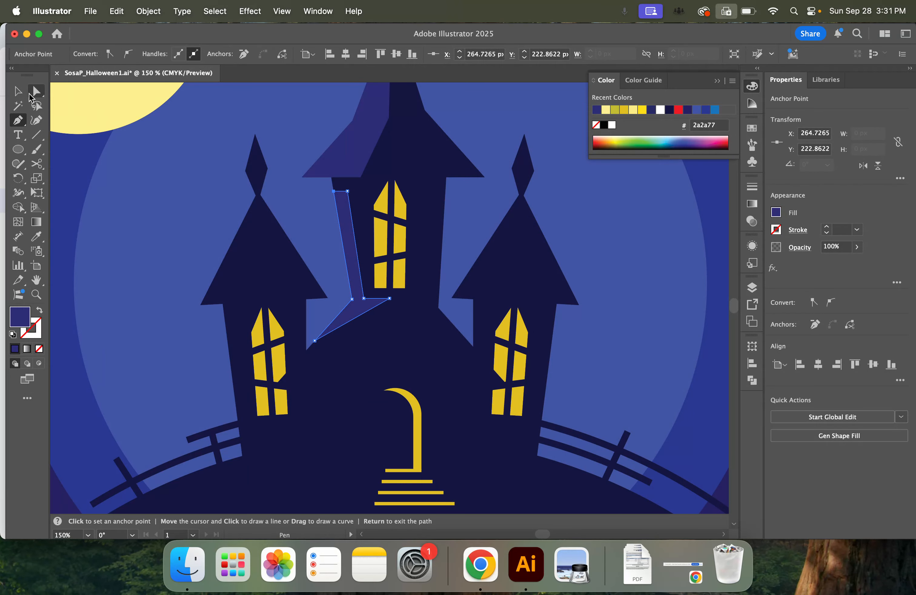
{"action": "left_click", "coordinate": [18, 91]}
{"action": "left_click", "coordinate": [124, 232]}
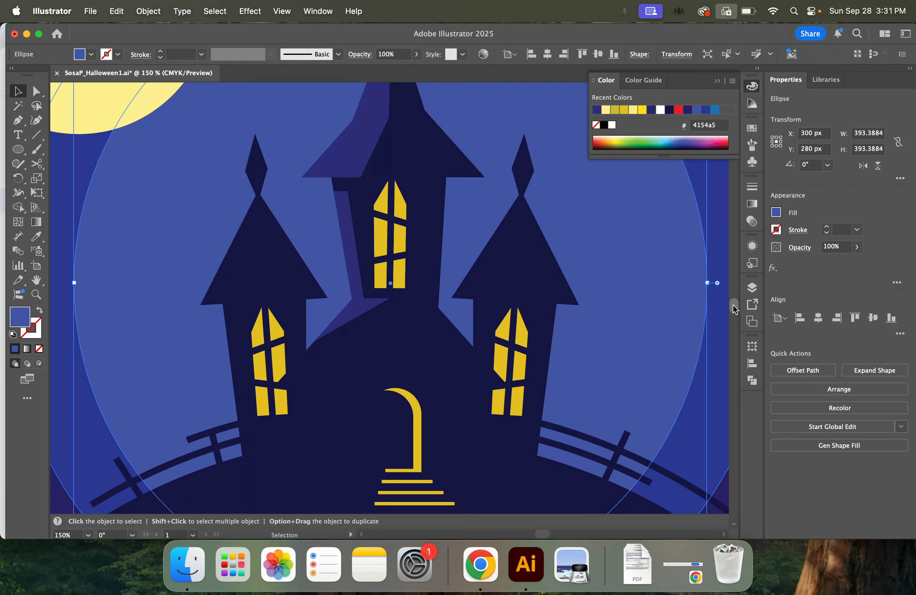
Start an unfilled Pen outline with a 4154a5 stroke from the left tower's finial tip through the roof peak to the roof's lower-left corner
{"action": "left_click", "coordinate": [18, 136]}
{"action": "left_click", "coordinate": [18, 121]}
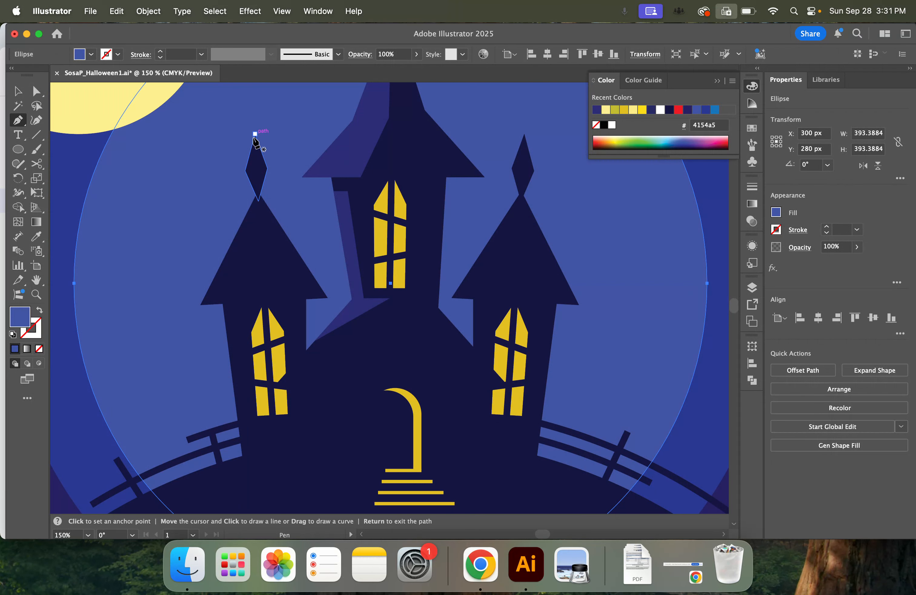
{"action": "left_click", "coordinate": [39, 311]}
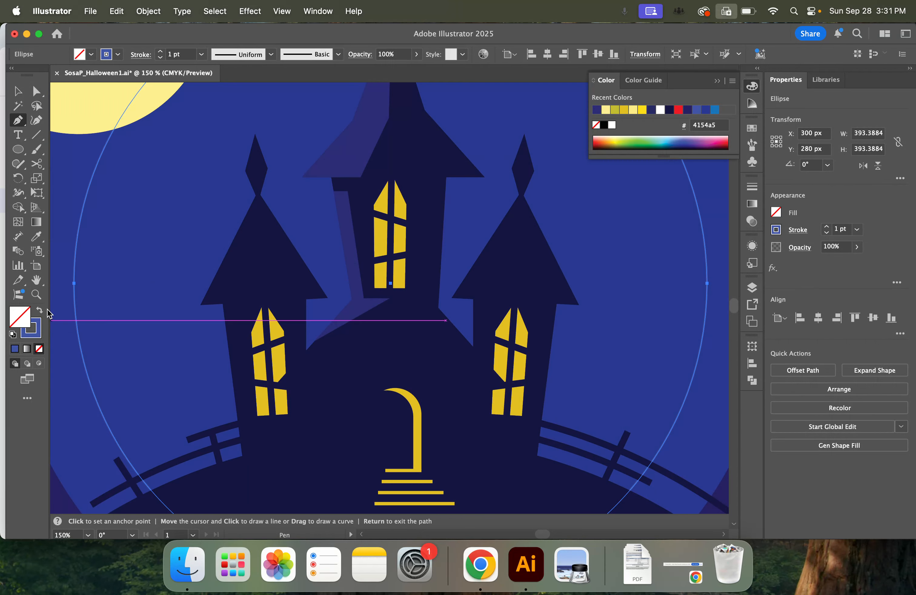
{"action": "key", "text": "super+z"}
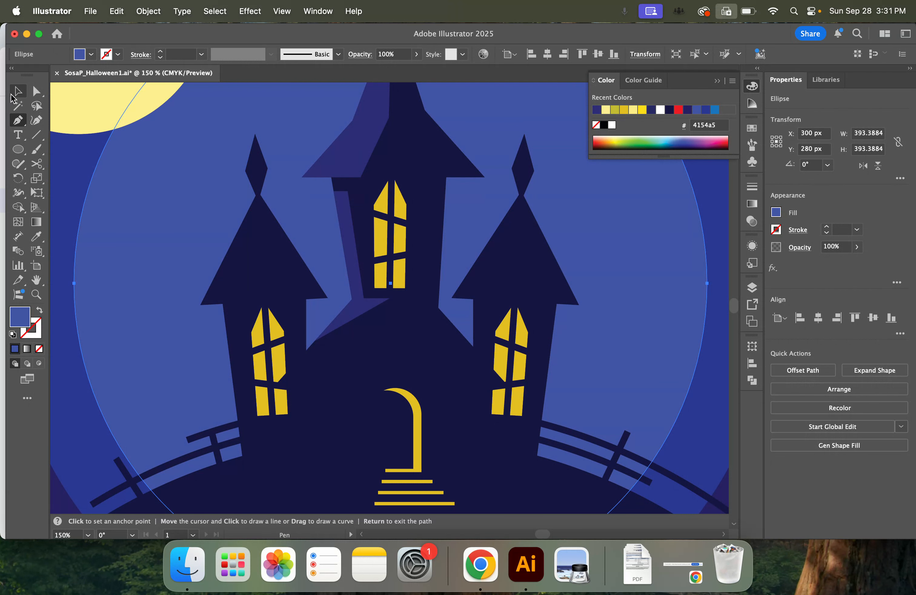
{"action": "left_click", "coordinate": [255, 134]}
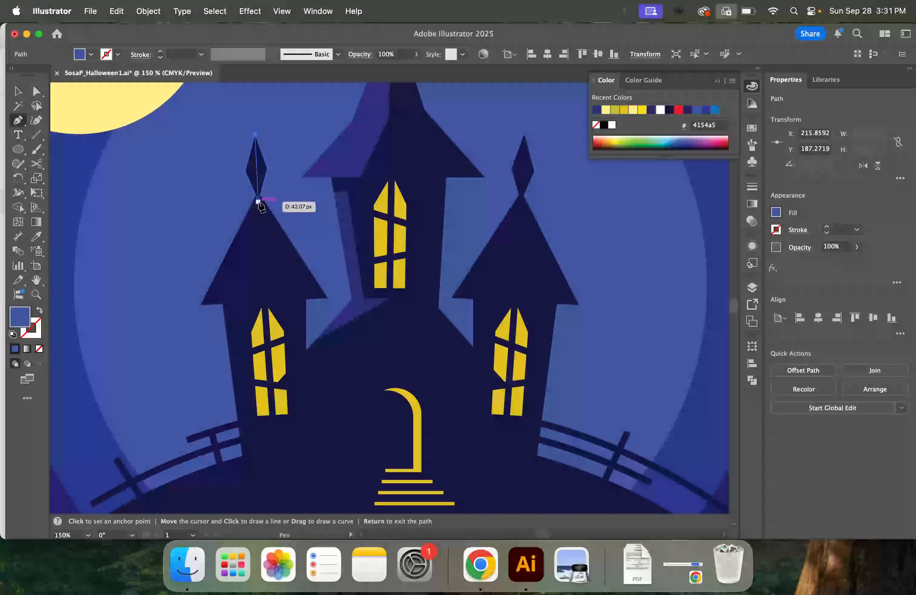
{"action": "left_click", "coordinate": [258, 202]}
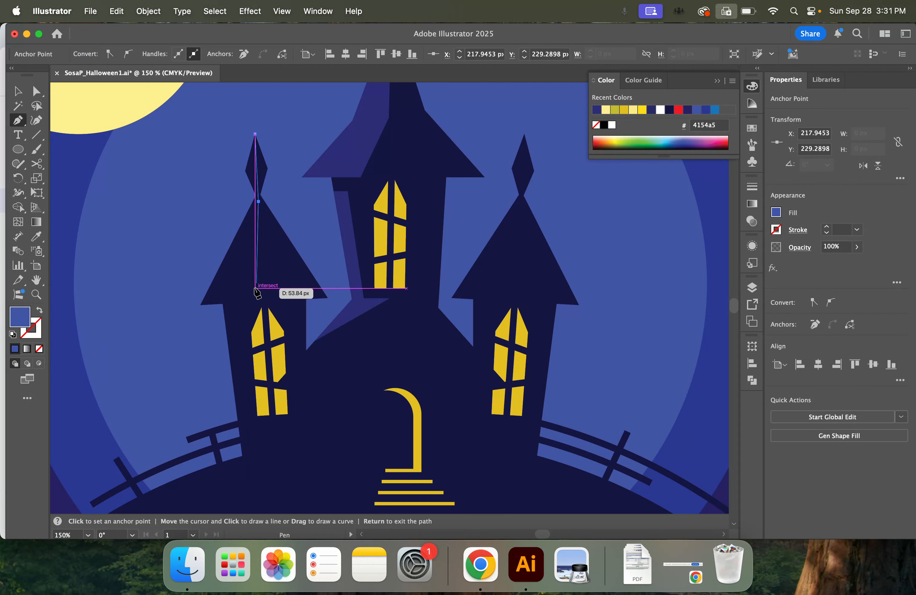
{"action": "left_click", "coordinate": [40, 310]}
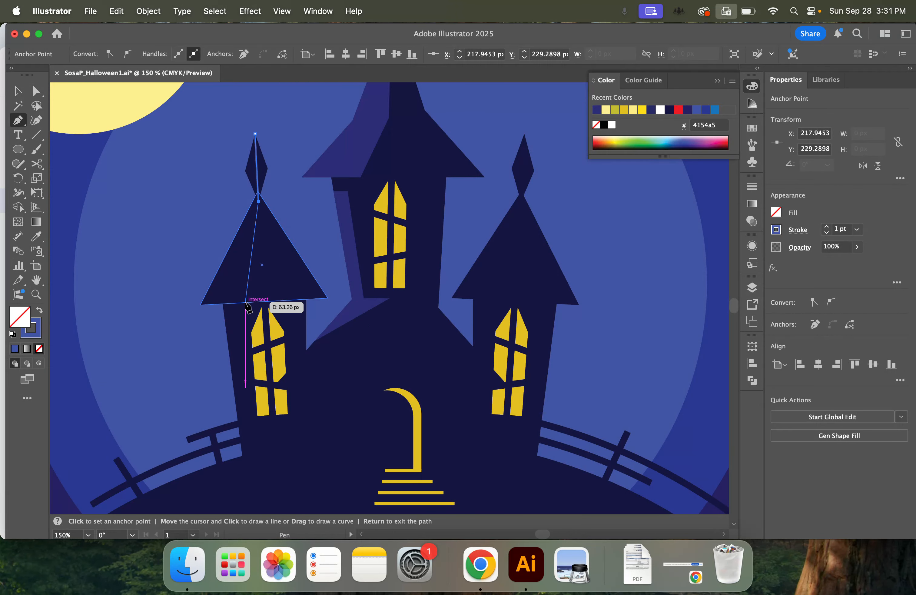
{"action": "left_click", "coordinate": [241, 303]}
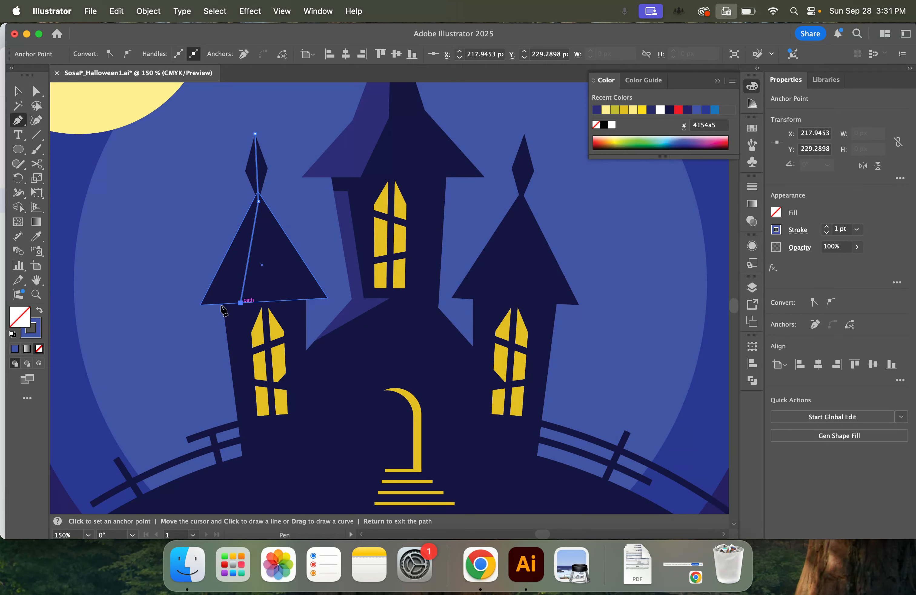
{"action": "left_click", "coordinate": [200, 305]}
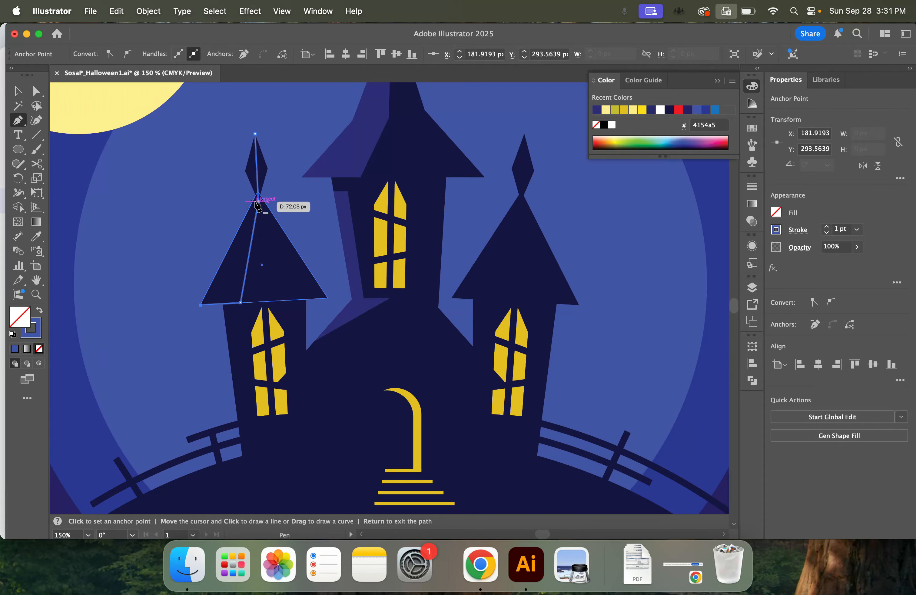
Continue the left tower outline up the left roof edge and around the finial's left side, closing it at the tip
{"action": "left_click", "coordinate": [258, 193]}
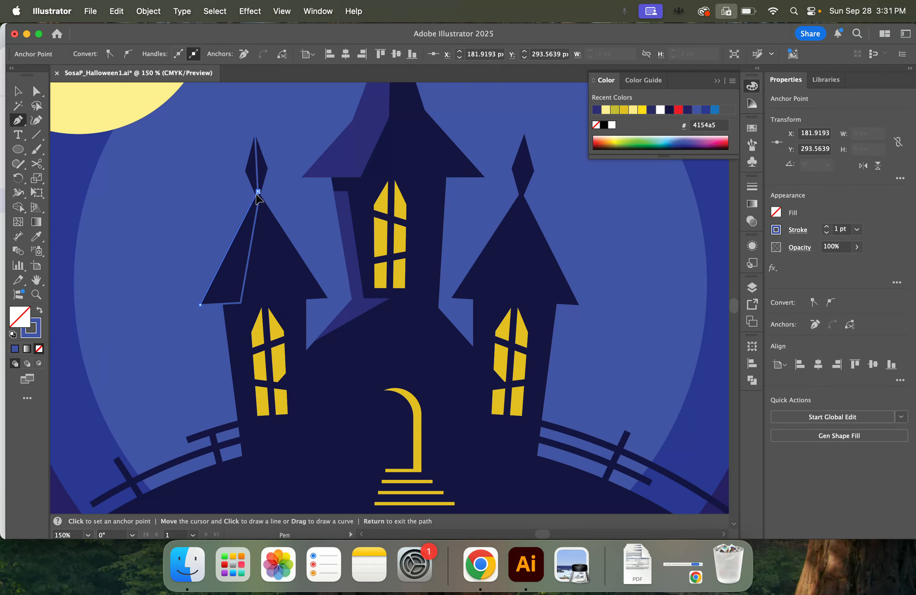
{"action": "left_click", "coordinate": [245, 171]}
{"action": "left_click", "coordinate": [255, 135]}
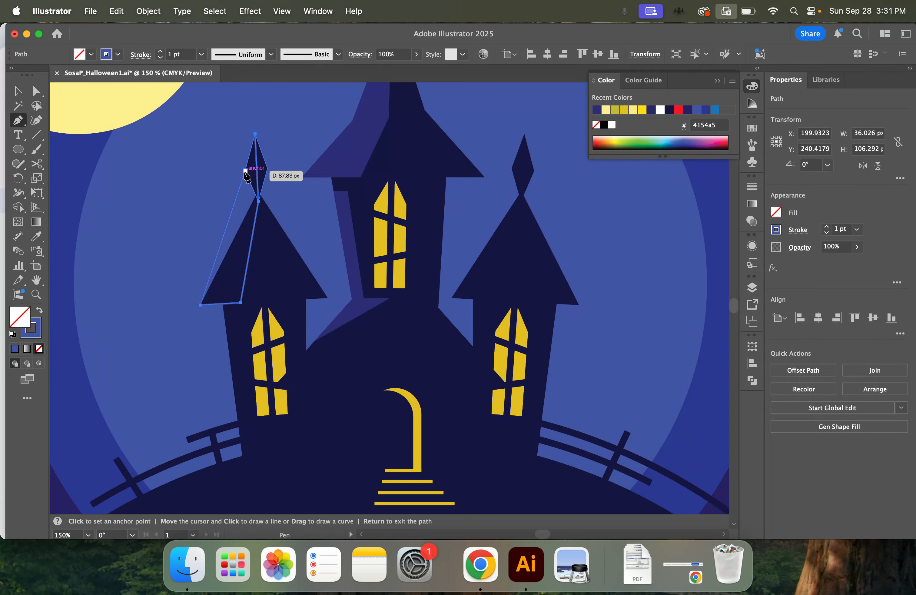
{"action": "key", "text": "super+equal"}
{"action": "key", "text": "super+equal"}
{"action": "key", "text": "super+equal"}
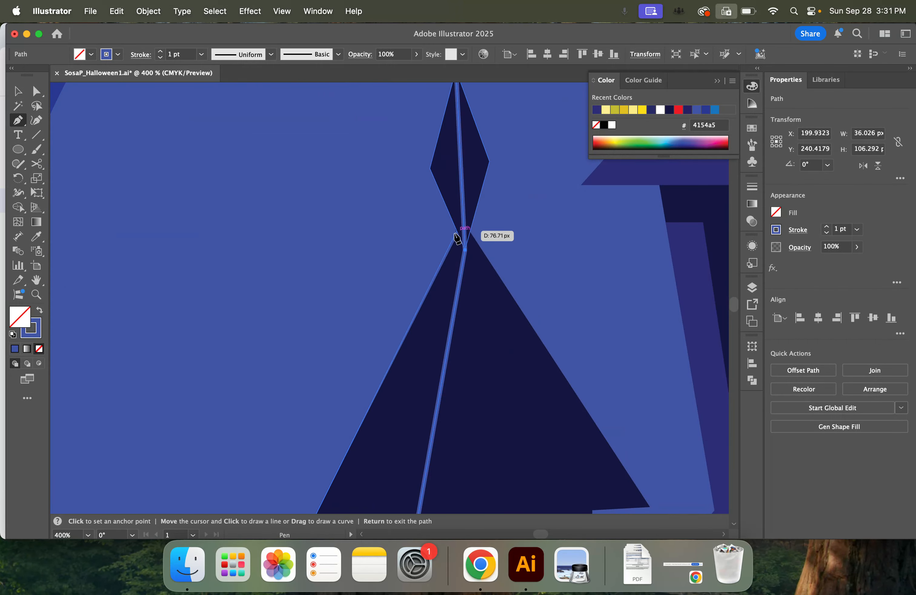
{"action": "left_click", "coordinate": [459, 234]}
{"action": "left_click", "coordinate": [430, 168]}
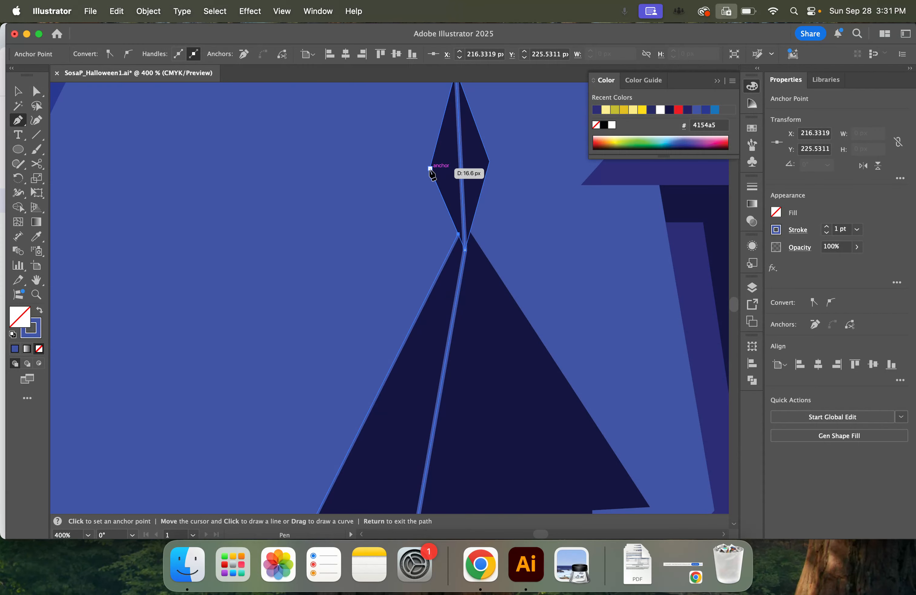
{"action": "scroll", "coordinate": [434, 173], "scroll_direction": "up", "scroll_amount": 3}
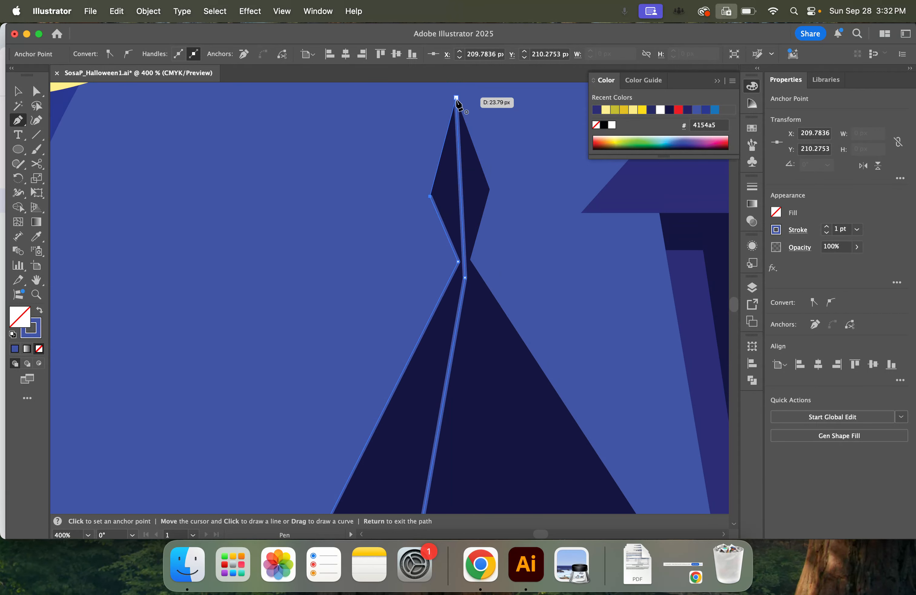
{"action": "left_click", "coordinate": [456, 98]}
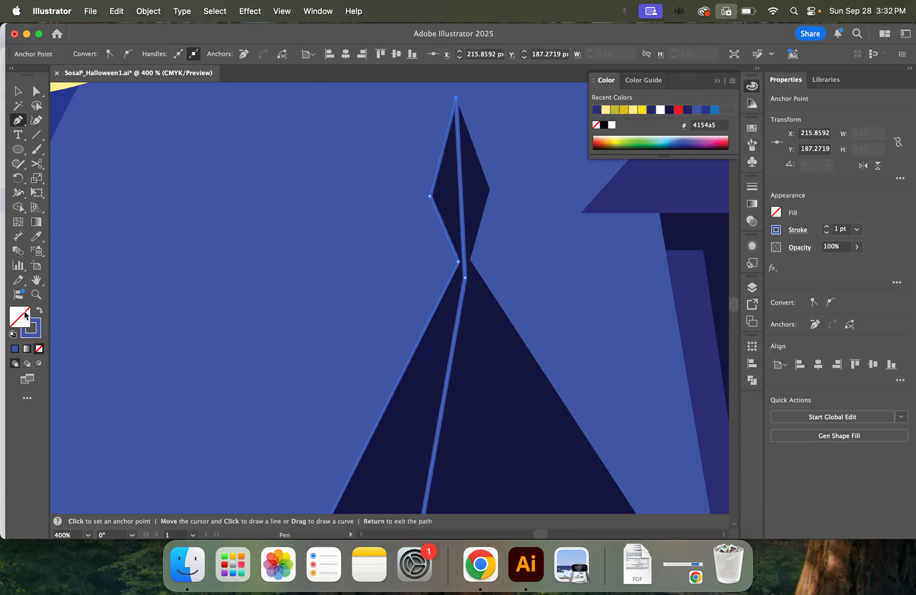
Swap fill and stroke on the left tower's outline so it has a solid fill and no stroke, and deselect it
{"action": "left_click", "coordinate": [41, 310]}
{"action": "key", "text": "super+minus"}
{"action": "key", "text": "super+minus"}
{"action": "key", "text": "super+minus"}
{"action": "key", "text": "super+minus"}
{"action": "key", "text": "super+minus"}
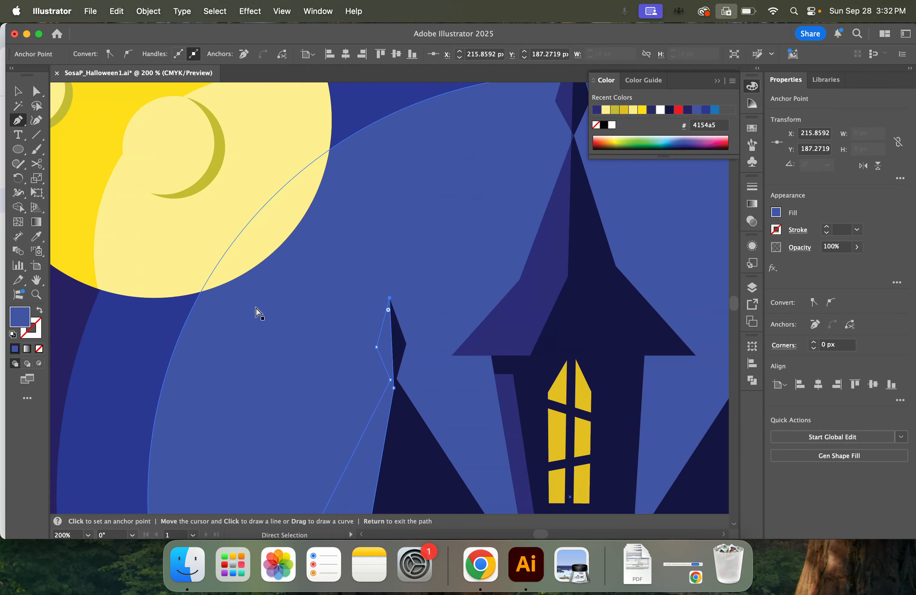
{"action": "key", "text": "v"}
{"action": "left_click", "coordinate": [122, 218]}
{"action": "key", "text": "super+plus"}
{"action": "key", "text": "super+plus"}
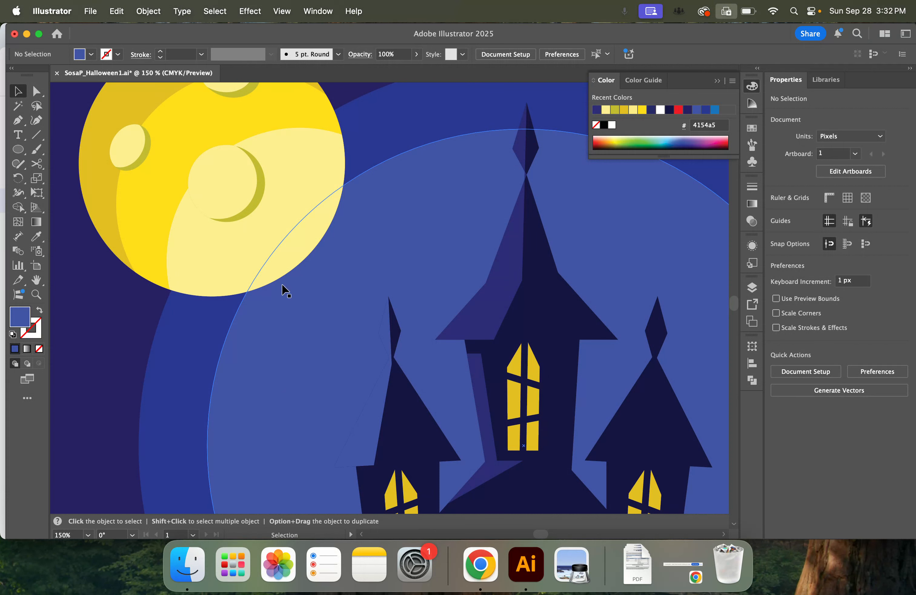
Recolor the left tower's roof highlight with the Eyedropper by sampling the central tower's indigo roof highlight, and deselect it
{"action": "left_click", "coordinate": [378, 436]}
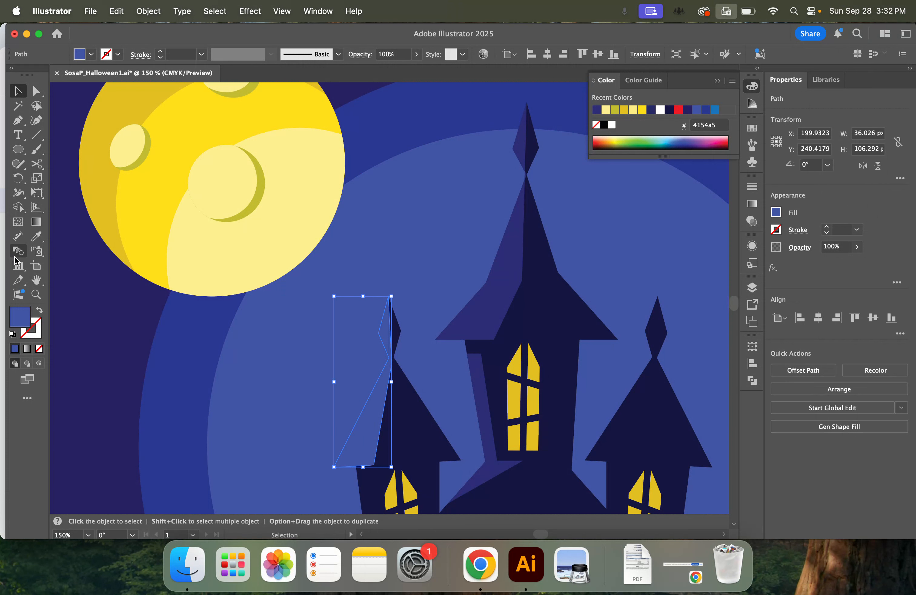
{"action": "left_click", "coordinate": [37, 236]}
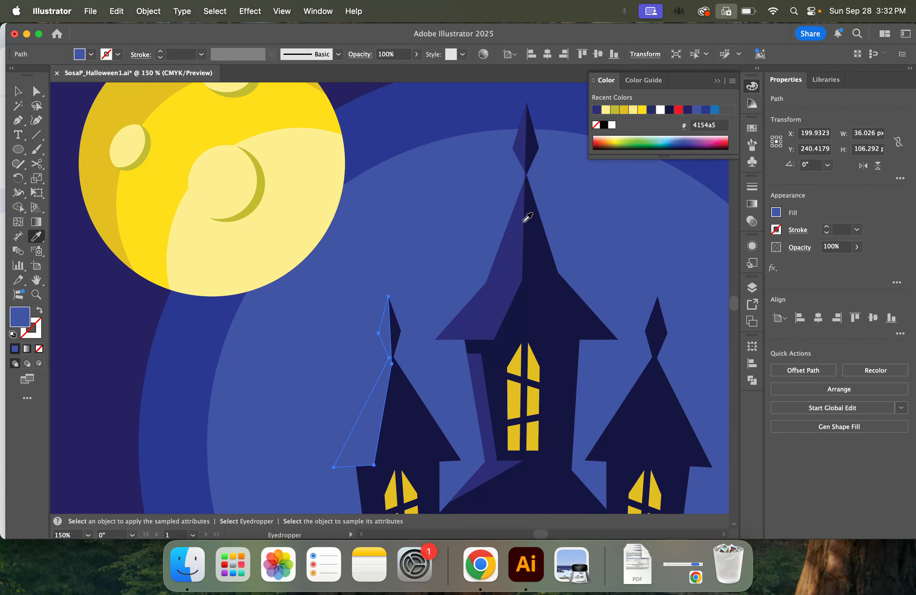
{"action": "left_click", "coordinate": [512, 260]}
{"action": "left_click", "coordinate": [15, 92]}
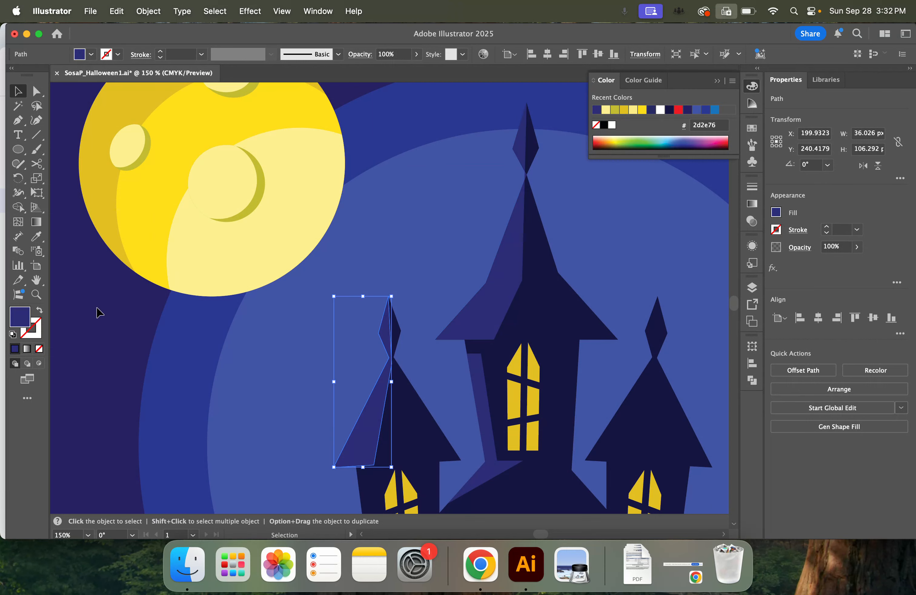
{"action": "left_click", "coordinate": [108, 305]}
{"action": "key", "text": "super+minus"}
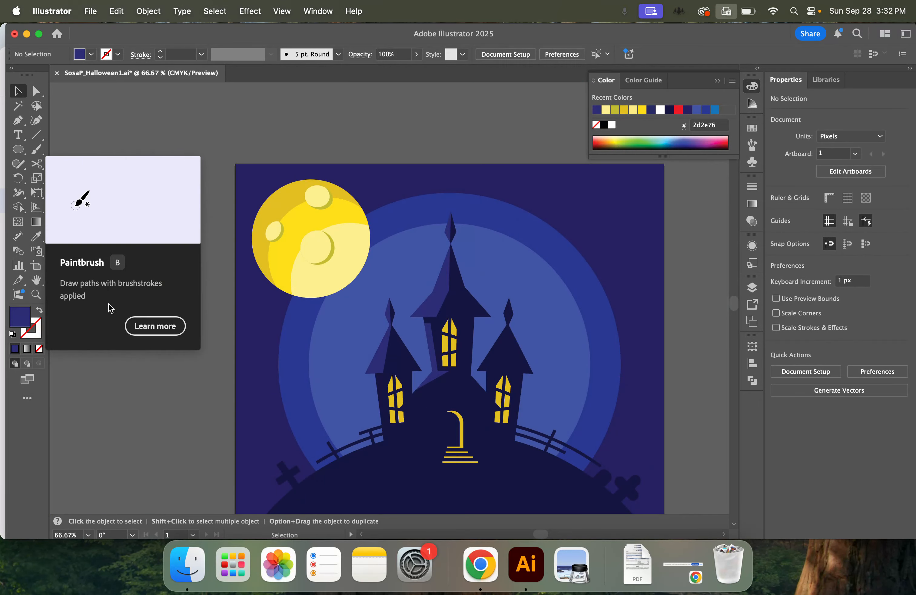
{"action": "scroll", "coordinate": [523, 285], "scroll_direction": "down", "scroll_amount": 5}
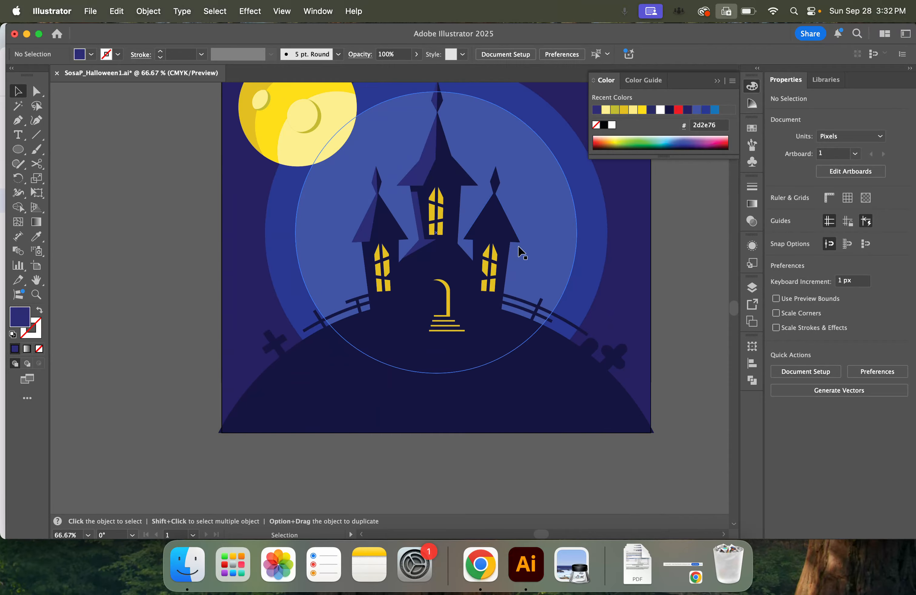
Draw a narrow indigo highlight with the Pen tool down the left edge of the left tower's wall, then deselect everything
{"action": "key", "text": "super+plus"}
{"action": "key", "text": "super+plus"}
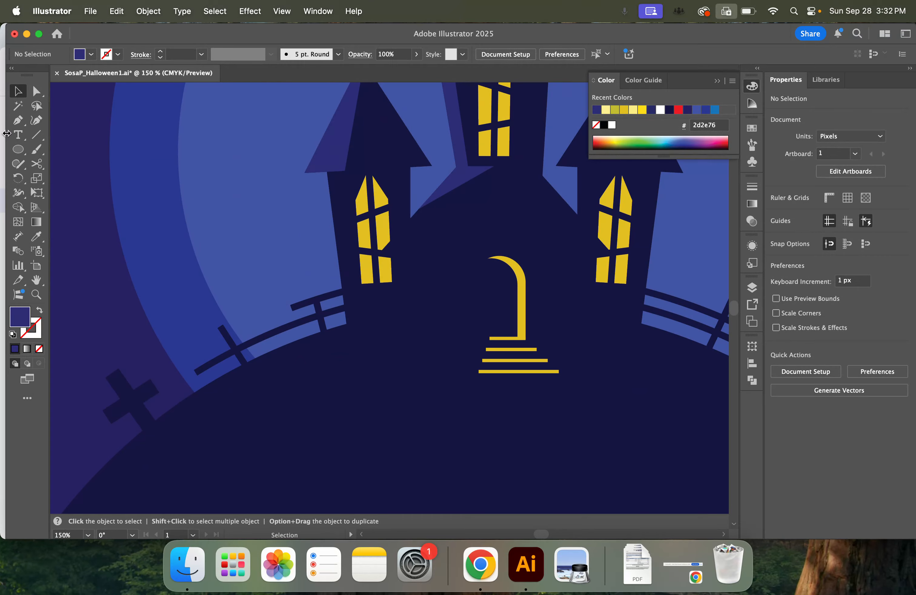
{"action": "left_click", "coordinate": [18, 120]}
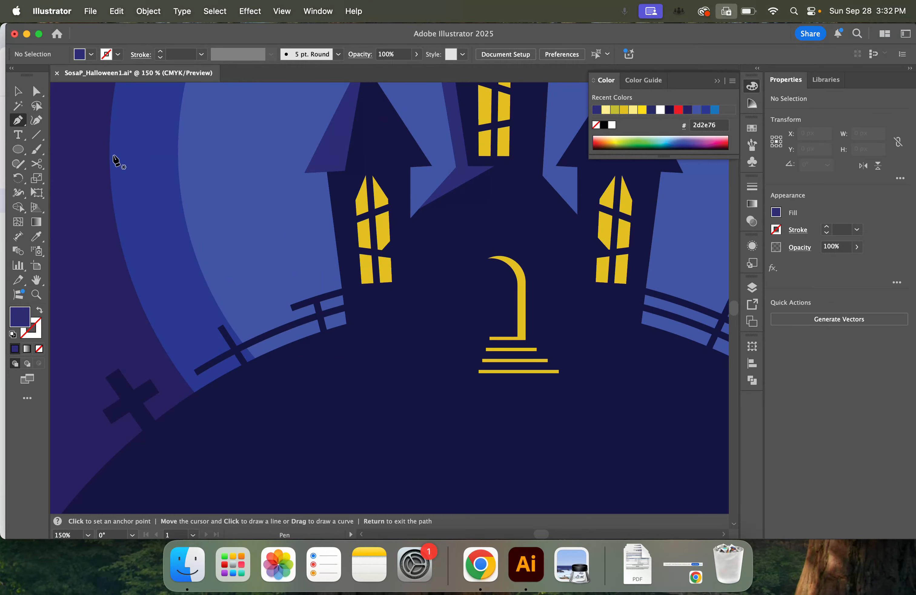
{"action": "left_click", "coordinate": [328, 183]}
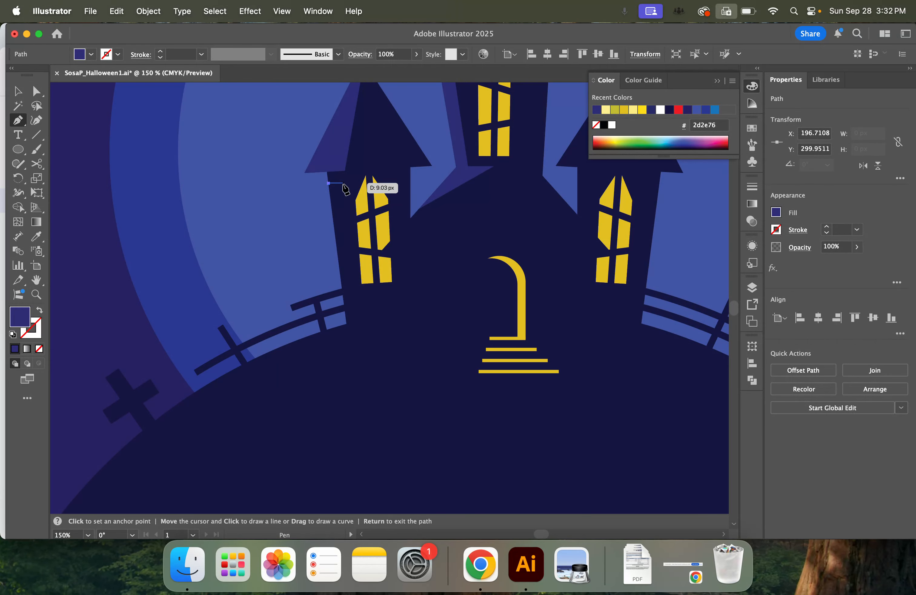
{"action": "left_click", "coordinate": [343, 183]}
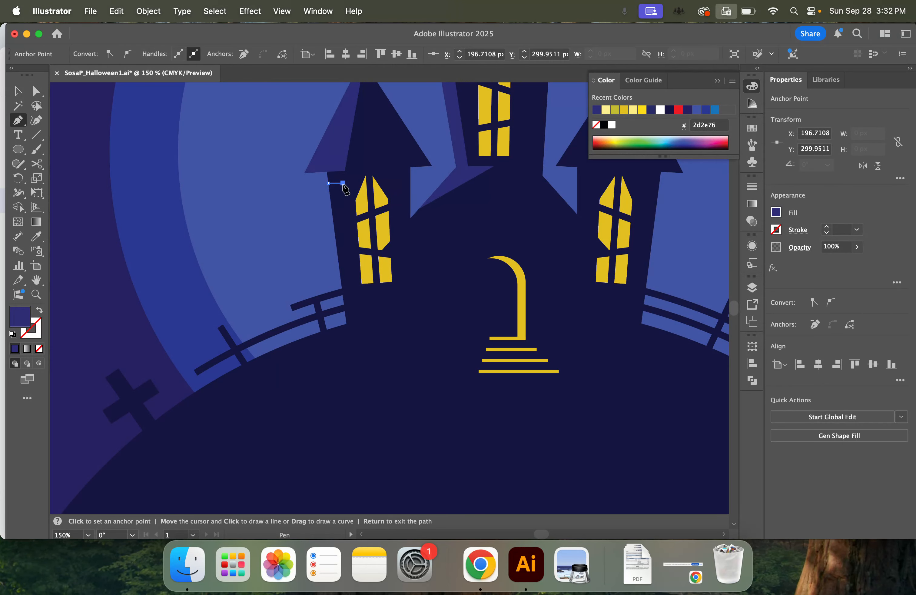
{"action": "left_click", "coordinate": [346, 314]}
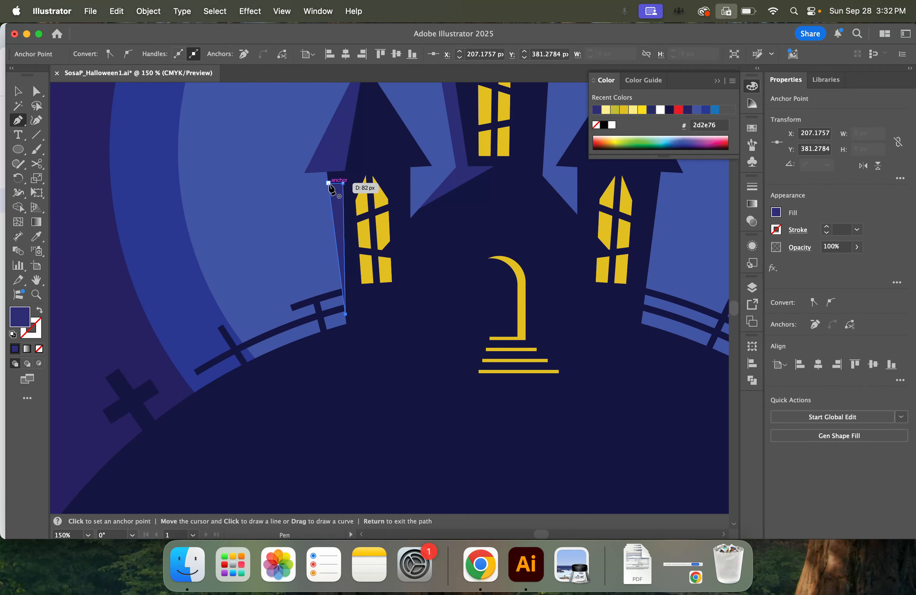
{"action": "left_click", "coordinate": [329, 184]}
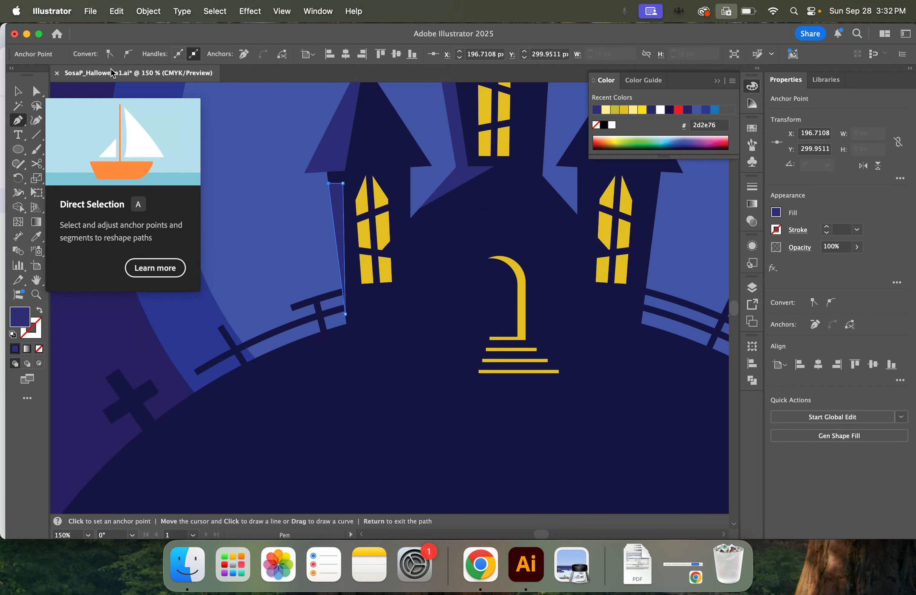
{"action": "left_click", "coordinate": [18, 91]}
{"action": "left_click", "coordinate": [227, 241]}
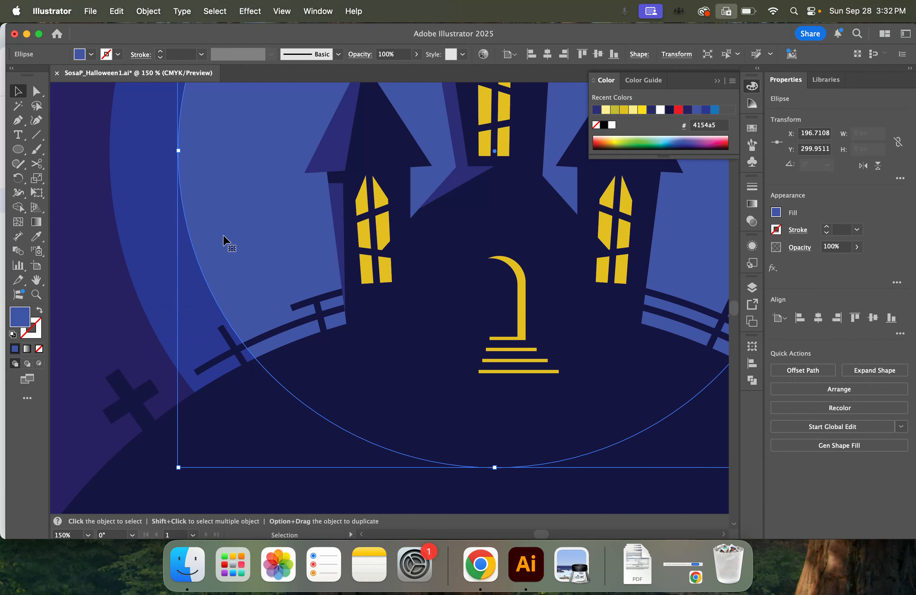
{"action": "key", "text": "super+minus"}
{"action": "key", "text": "super+minus"}
{"action": "key", "text": "super+minus"}
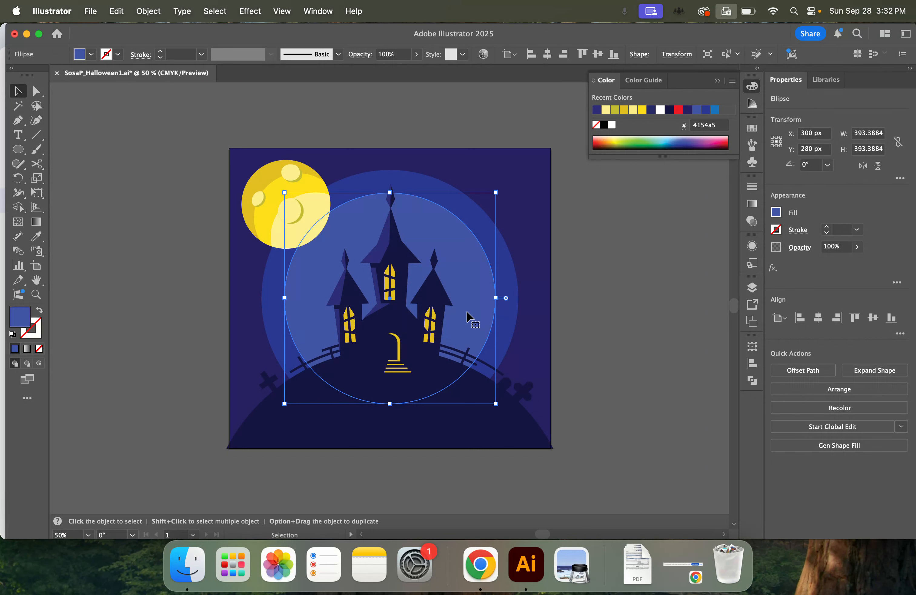
{"action": "left_click", "coordinate": [663, 350]}
Draw a circle about 41 px wide beside the artboard and add an overlapping copy enlarged to about 66 px on its right
{"action": "scroll", "coordinate": [653, 353], "scroll_direction": "up", "scroll_amount": 1}
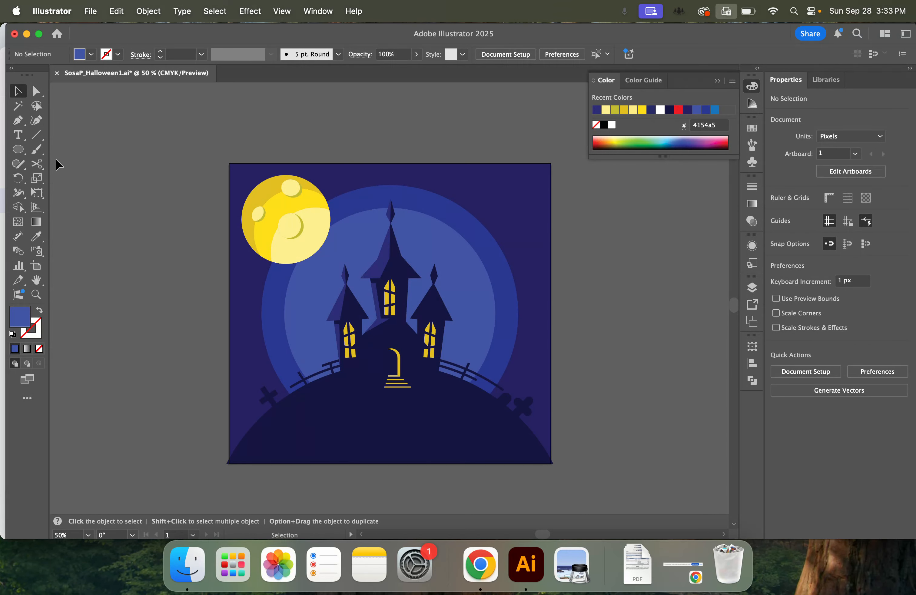
{"action": "left_click", "coordinate": [18, 150]}
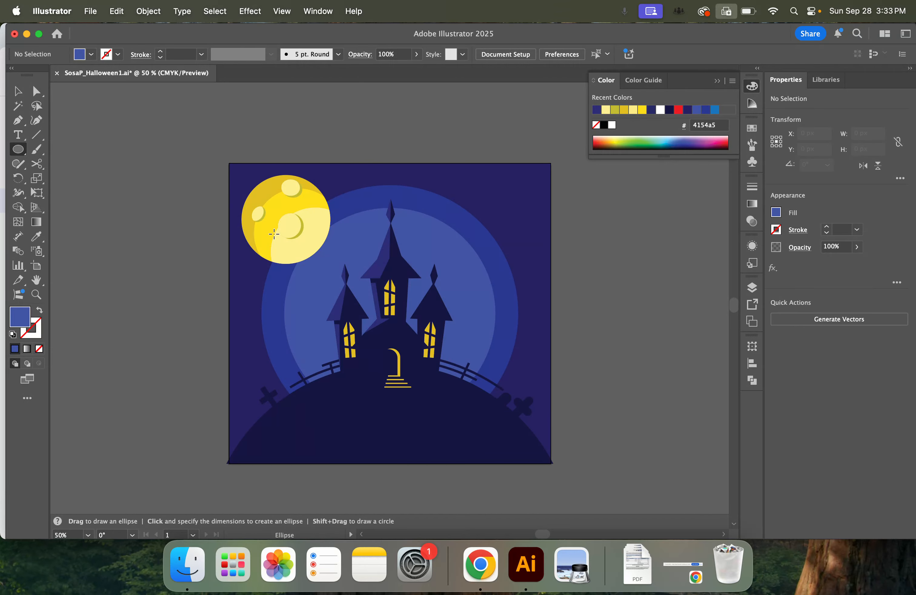
{"action": "left_click_drag", "start_coordinate": [178, 256], "coordinate": [327, 256]}
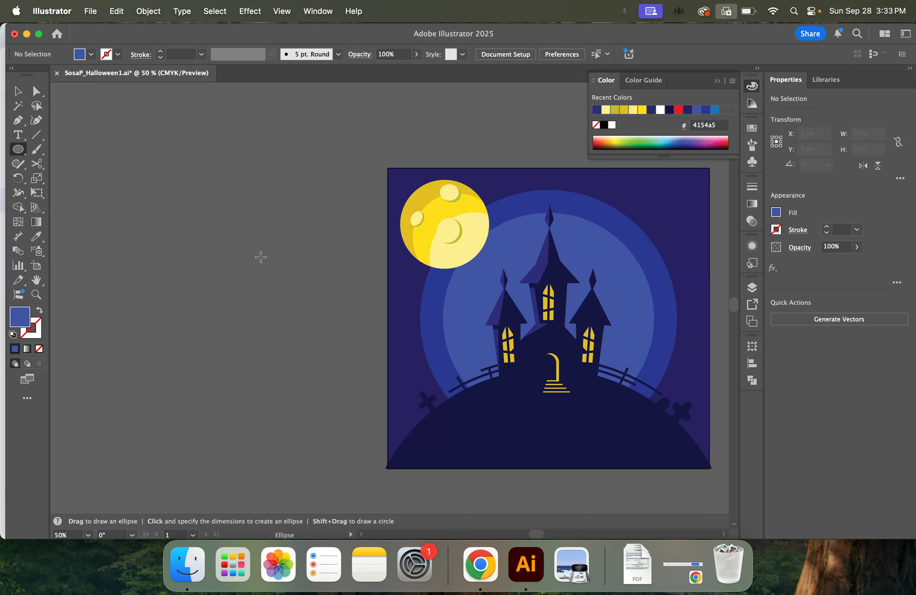
{"action": "left_click_drag", "start_coordinate": [187, 245], "coordinate": [208, 264]}
{"action": "left_click", "coordinate": [19, 93]}
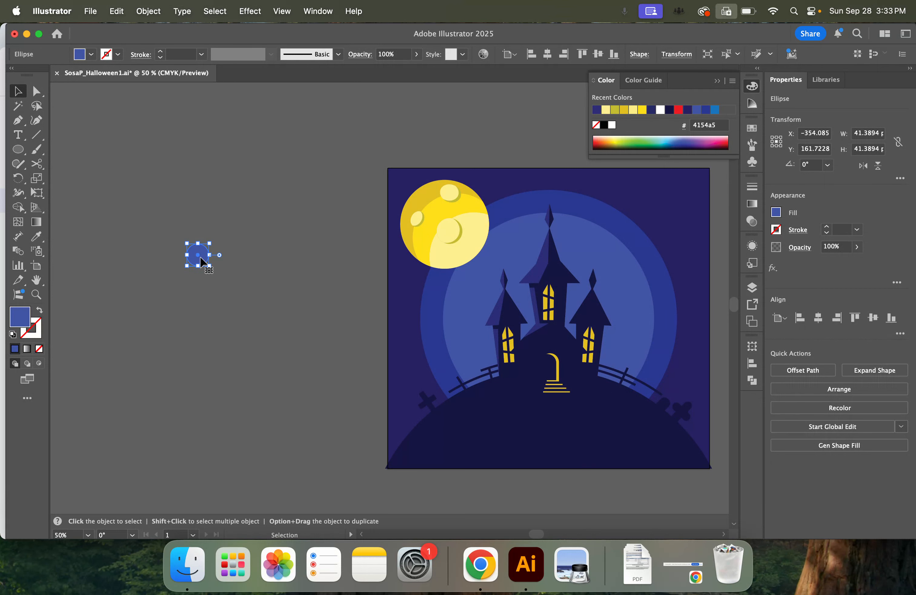
{"action": "left_click_drag", "start_coordinate": [197, 261], "coordinate": [238, 281]}
Copy the larger circle to the right so the two overlap, and enlarge the copy to about 79 px
{"action": "key", "text": "super+equal"}
{"action": "key", "text": "super+equal"}
{"action": "key", "text": "super+equal"}
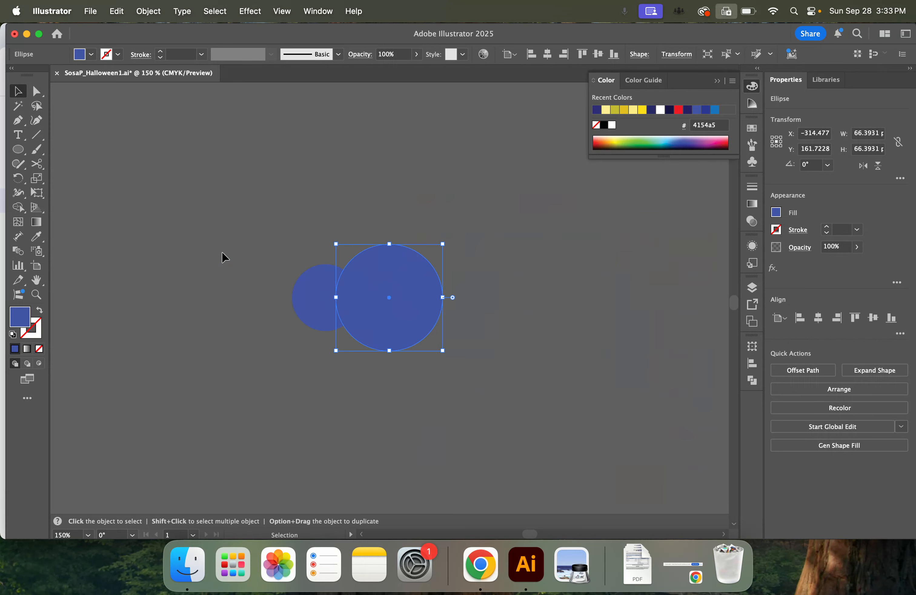
{"action": "left_click_drag", "start_coordinate": [583, 321], "coordinate": [366, 337]}
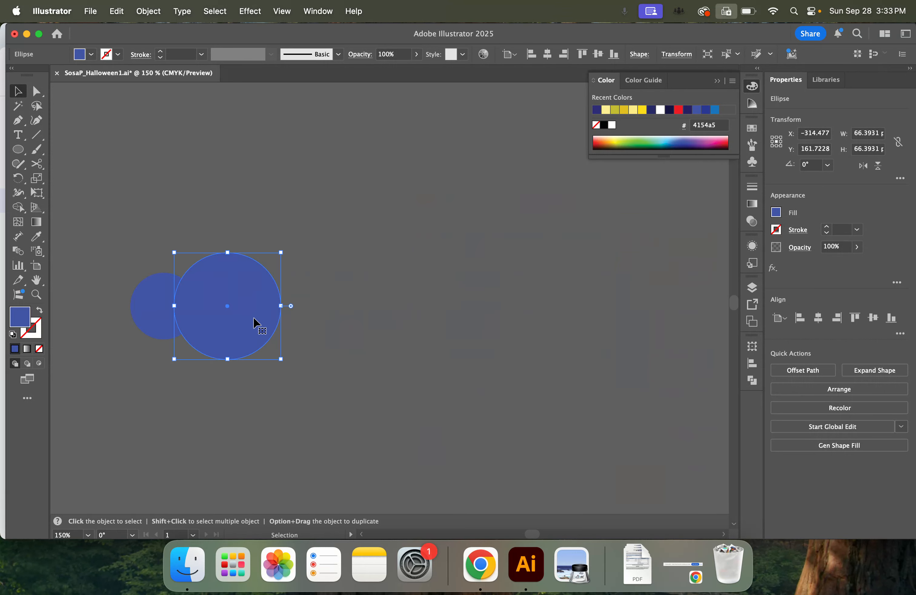
{"action": "left_click_drag", "start_coordinate": [247, 327], "coordinate": [313, 327]}
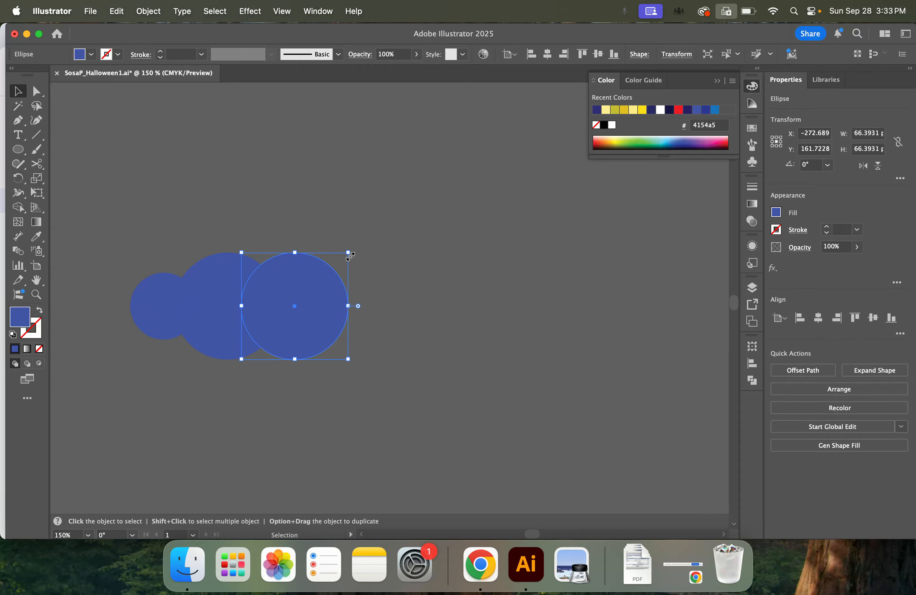
{"action": "left_click_drag", "start_coordinate": [349, 252], "coordinate": [369, 232]}
{"action": "left_click_drag", "start_coordinate": [301, 332], "coordinate": [302, 341]}
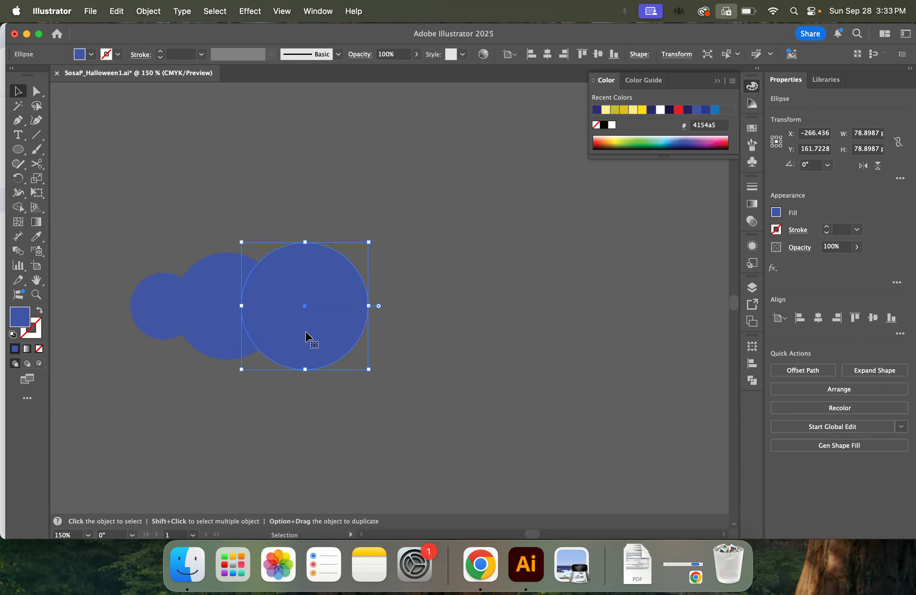
Duplicate the second circle to the right end of the row, shrink the copy, and deselect it
{"action": "left_click", "coordinate": [227, 337]}
{"action": "left_click_drag", "start_coordinate": [227, 335], "coordinate": [390, 342]}
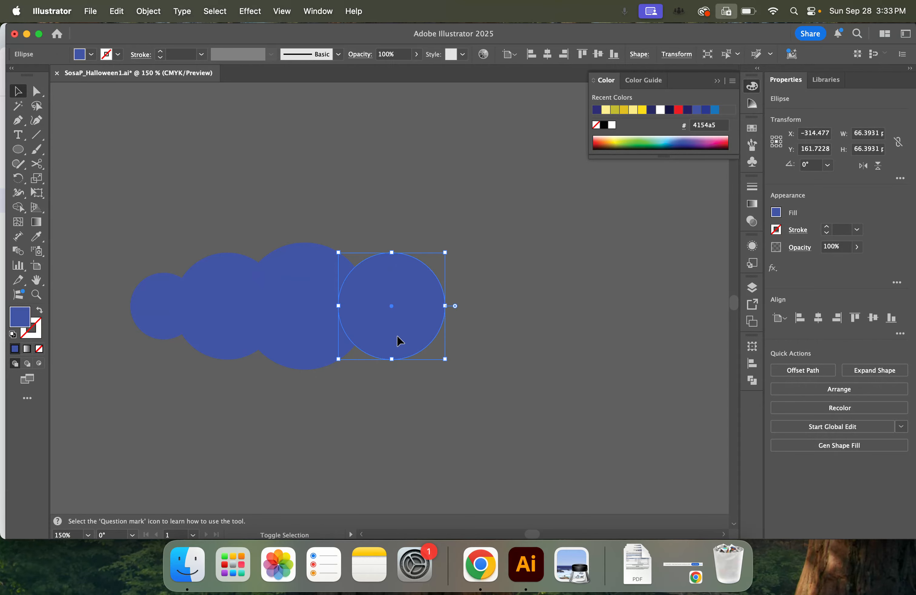
{"action": "left_click_drag", "start_coordinate": [445, 253], "coordinate": [425, 272]}
{"action": "left_click_drag", "start_coordinate": [395, 333], "coordinate": [397, 323]}
{"action": "left_click", "coordinate": [446, 368]}
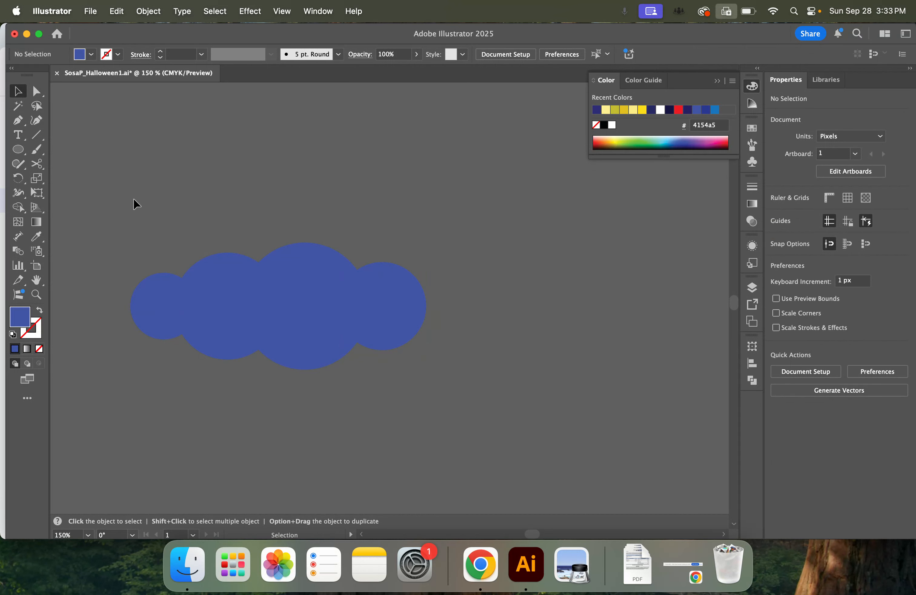
Fill all four cloud circles with the cyan swatch 00aeef
{"action": "key", "text": "super+a"}
{"action": "left_click", "coordinate": [780, 215]}
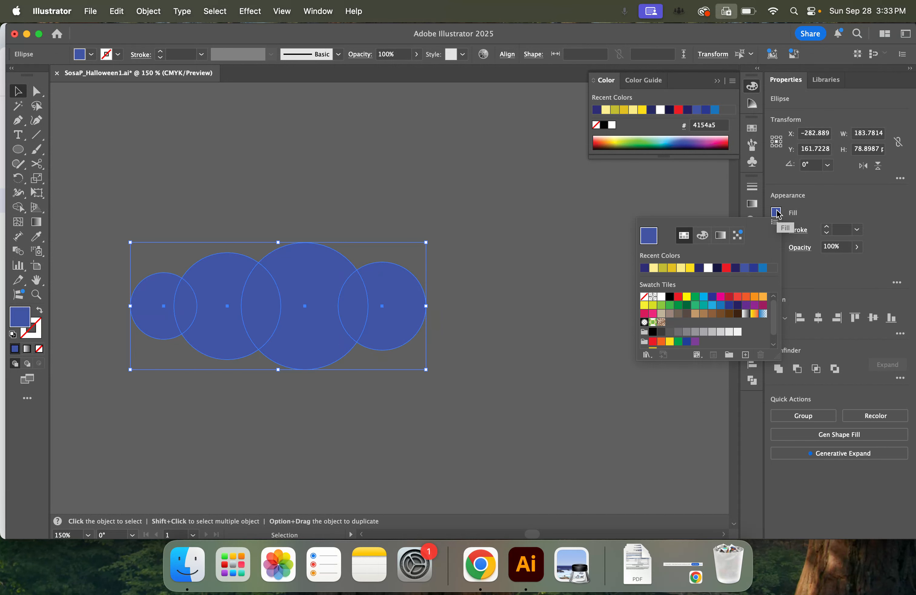
{"action": "left_click", "coordinate": [701, 298]}
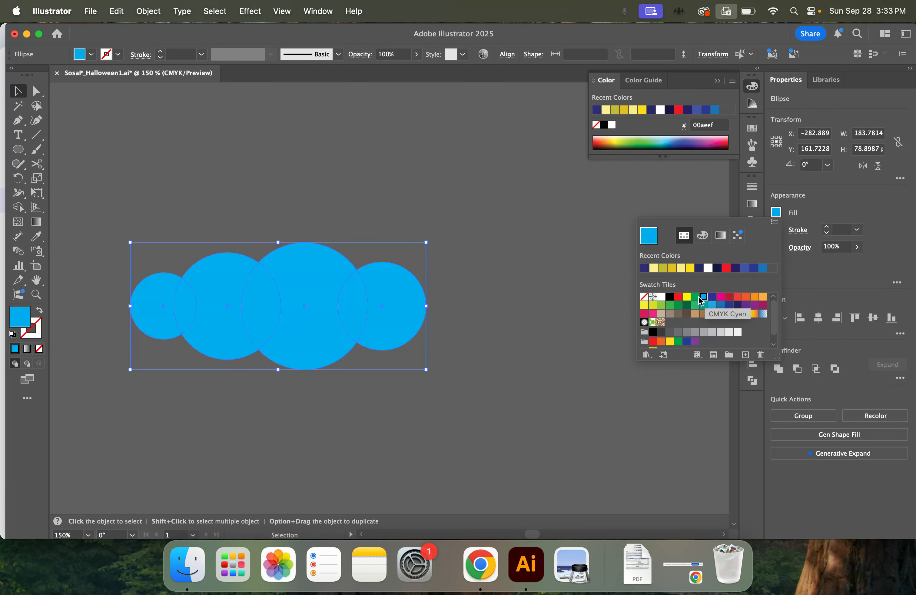
{"action": "left_click", "coordinate": [446, 359]}
Unite the four overlapping circles into a single cloud shape
{"action": "key", "text": "super+minus"}
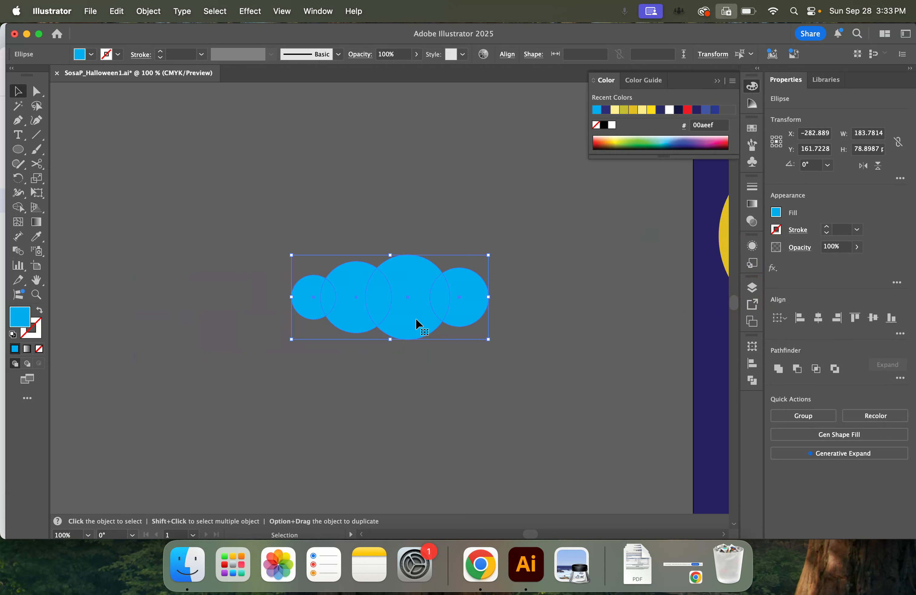
{"action": "left_click_drag", "start_coordinate": [288, 222], "coordinate": [576, 386]}
{"action": "left_click", "coordinate": [778, 369]}
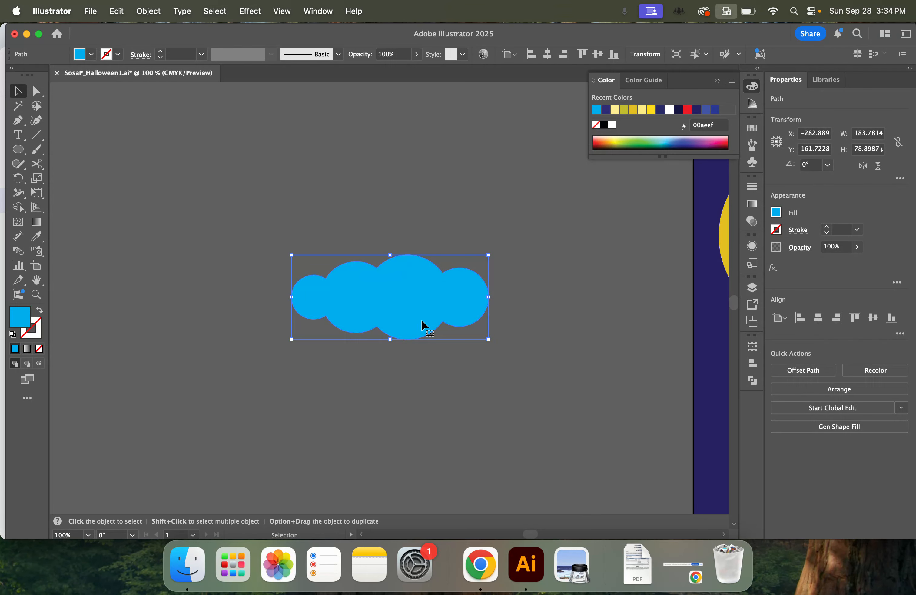
Draw a horizontal line about 210 px long across the cloud's middle and divide the cloud along it with Pathfinder
{"action": "left_click", "coordinate": [36, 135]}
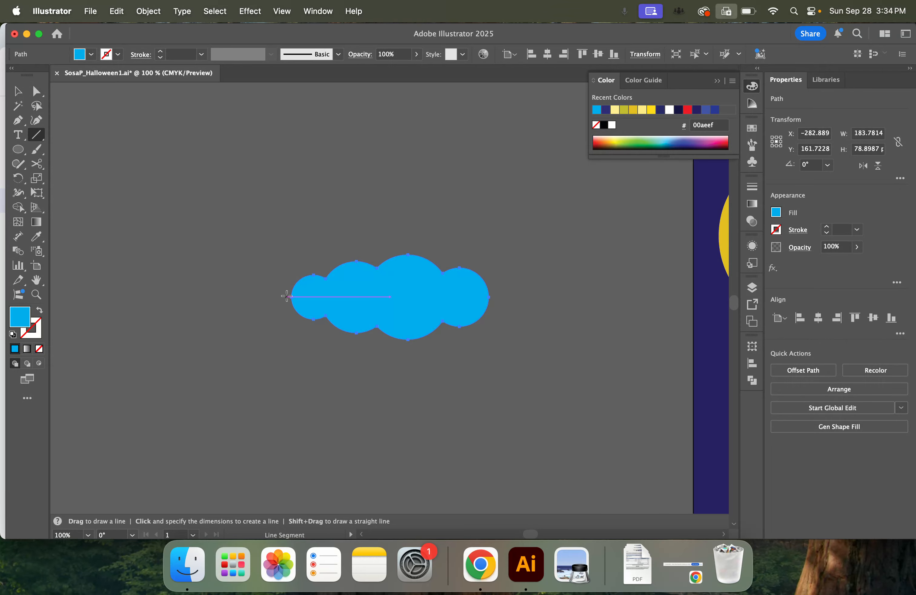
{"action": "left_click_drag", "start_coordinate": [276, 296], "coordinate": [501, 296]}
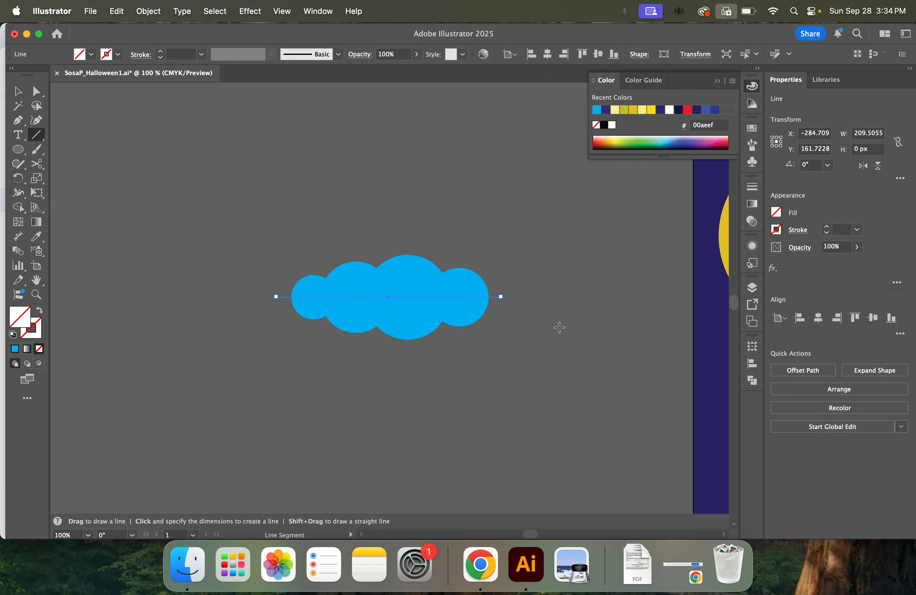
{"action": "left_click", "coordinate": [17, 91]}
{"action": "left_click", "coordinate": [438, 303], "text": "shift"}
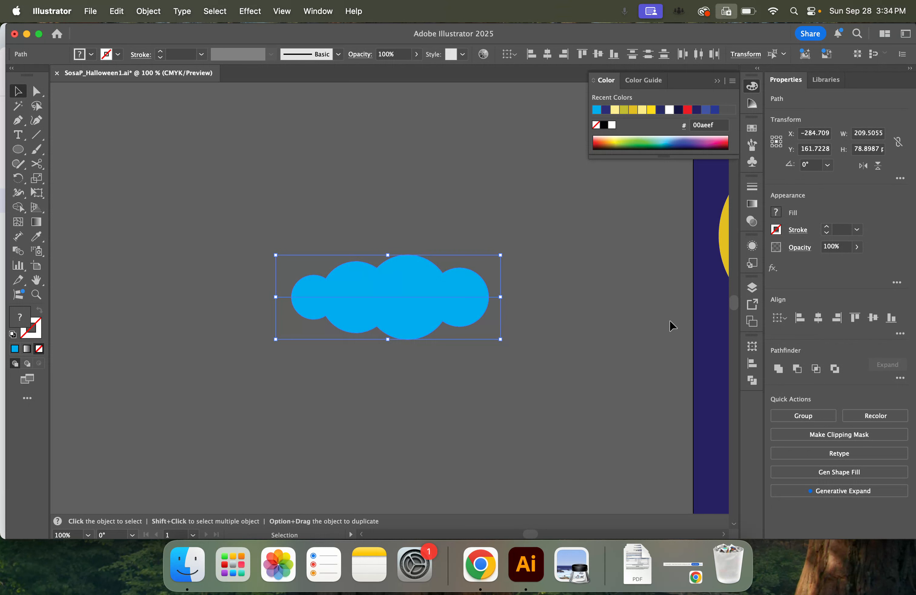
{"action": "left_click", "coordinate": [899, 379]}
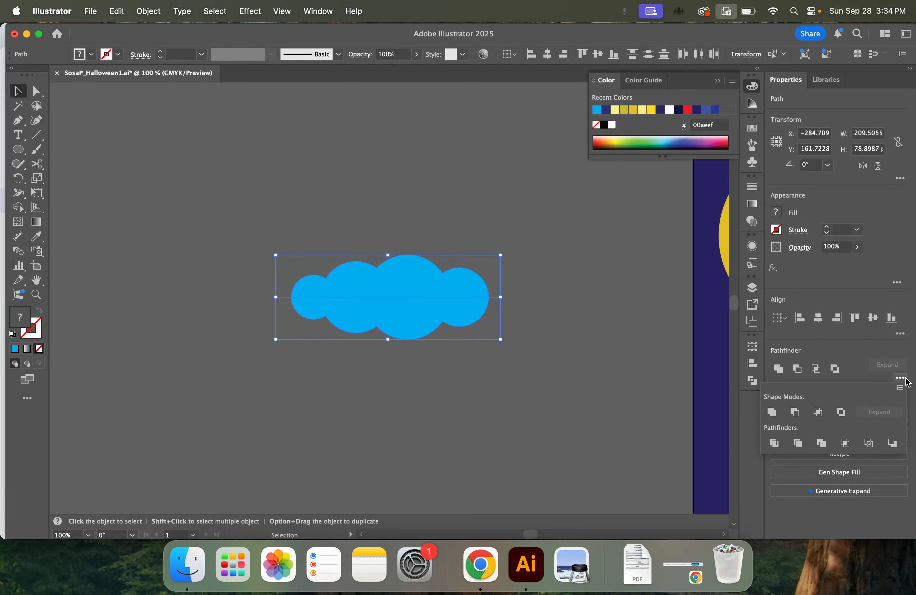
{"action": "left_click", "coordinate": [769, 444]}
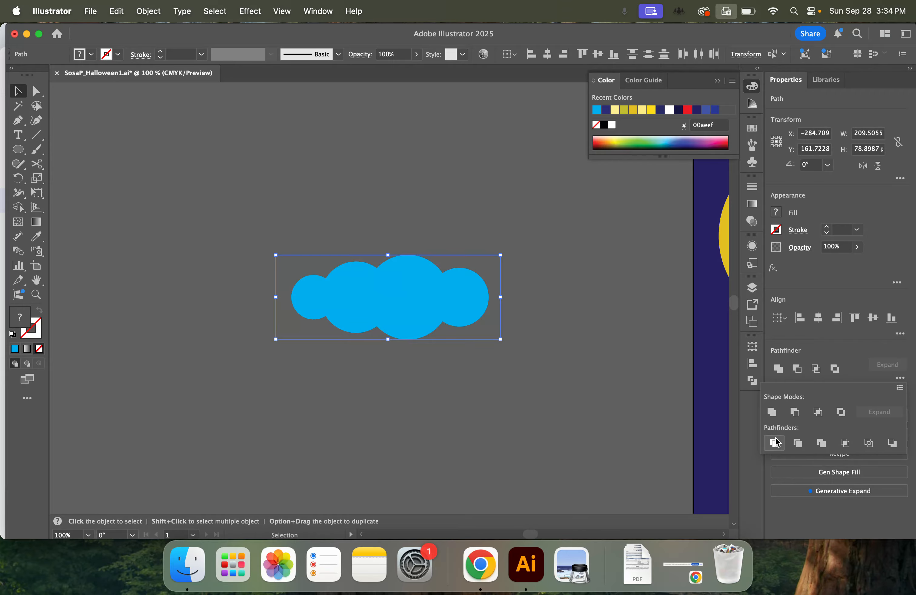
Isolate the divided cloud group, delete its lower half, and exit isolation mode
{"action": "left_click", "coordinate": [426, 321]}
{"action": "left_click", "coordinate": [423, 319]}
{"action": "left_click_drag", "start_coordinate": [441, 324], "coordinate": [438, 324]}
{"action": "double_click", "coordinate": [406, 317]}
{"action": "left_click", "coordinate": [407, 319]}
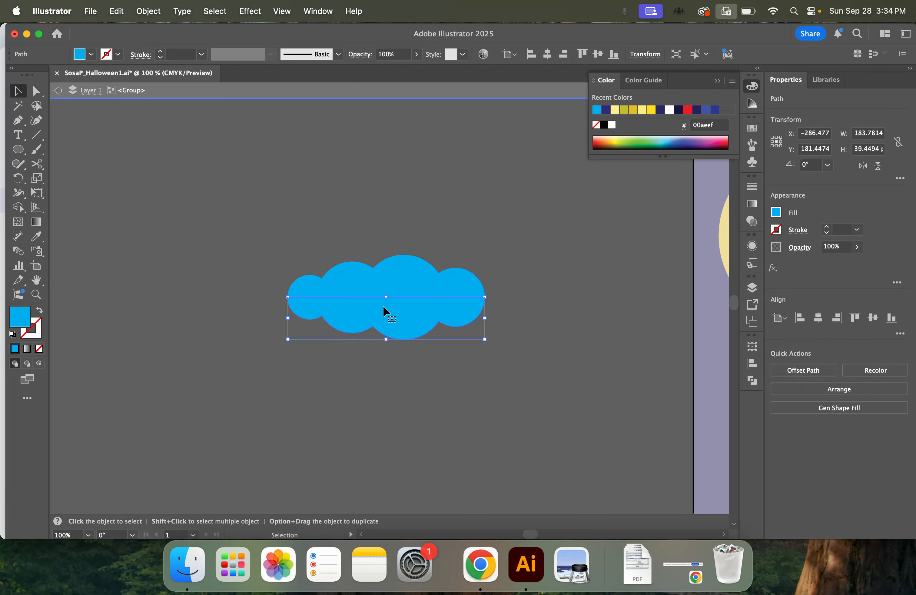
{"action": "key", "text": "Delete"}
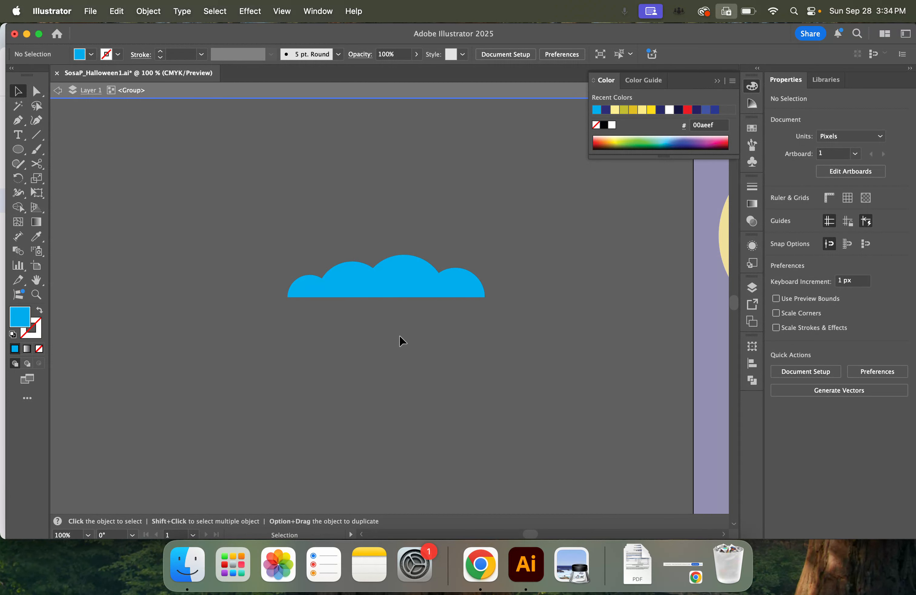
{"action": "key", "text": "Escape"}
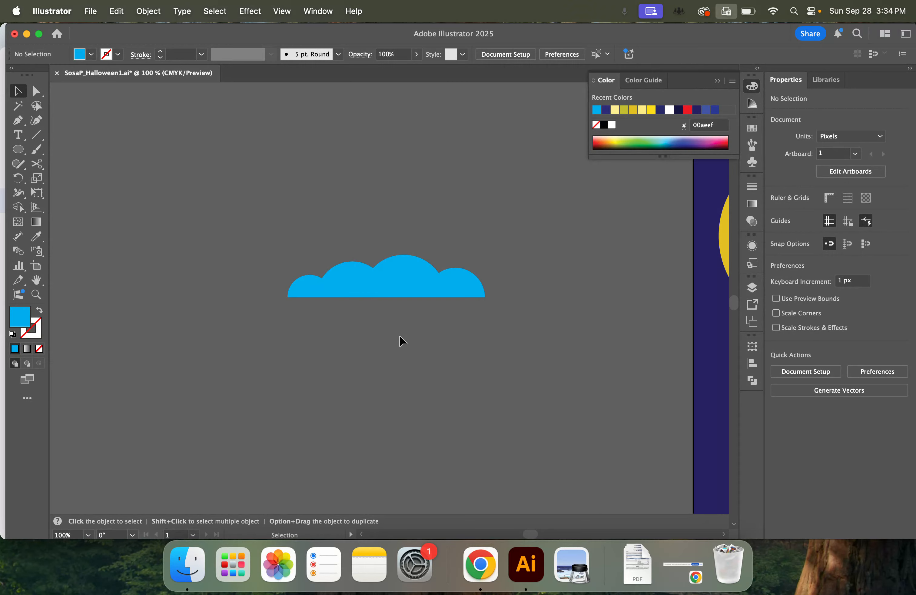
Undo the lower-half deletion, the division, the line and the uniting, back to four separate circles
{"action": "key", "text": "super+z"}
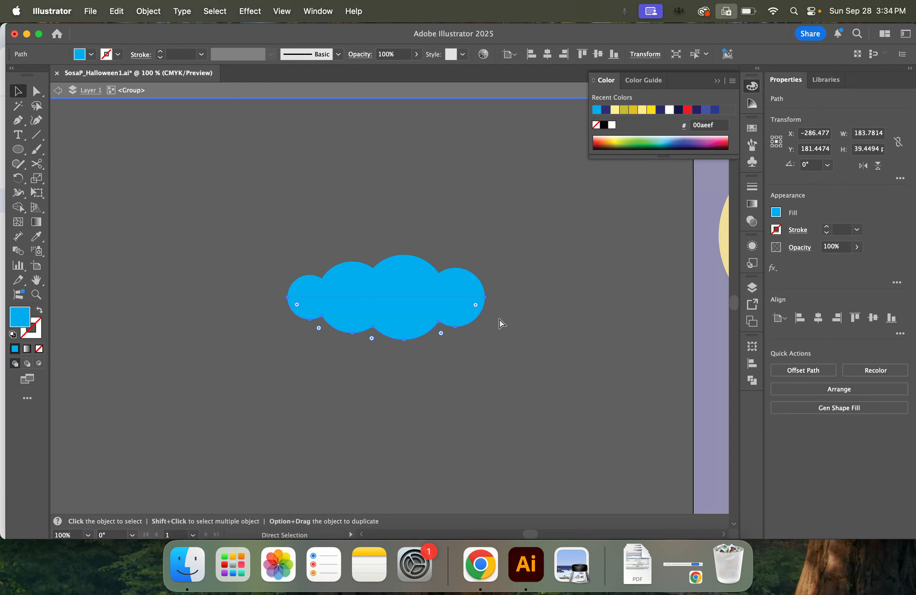
{"action": "key", "text": "Escape"}
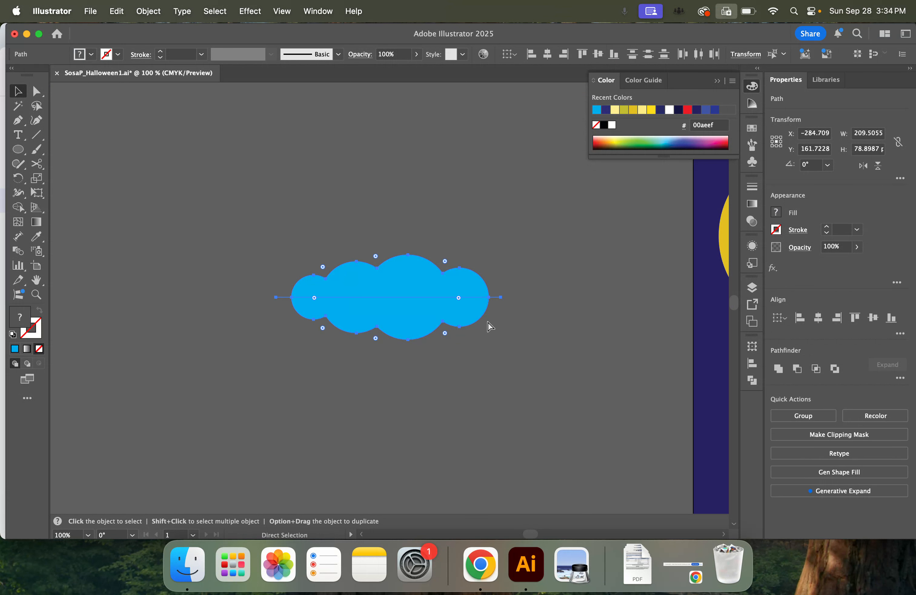
{"action": "key", "text": "super+z"}
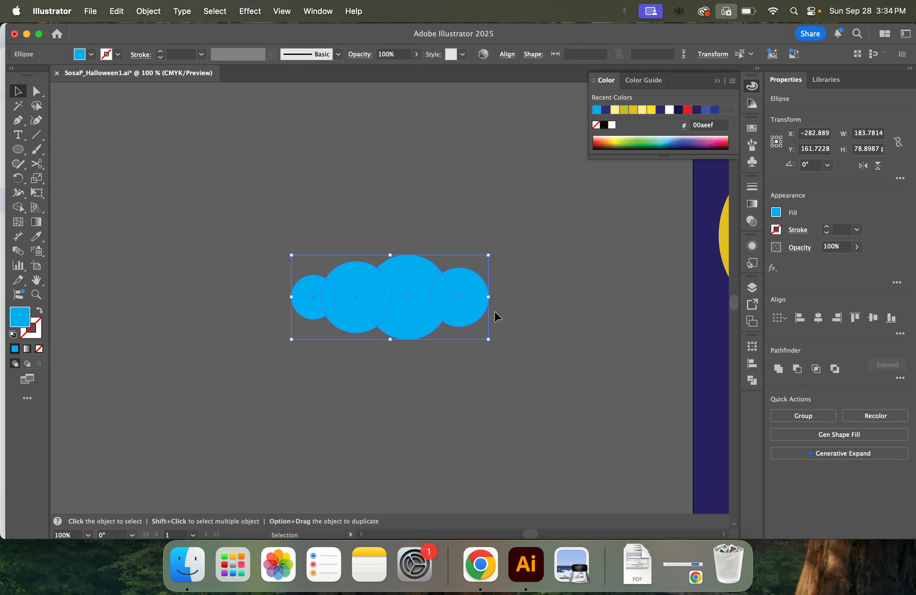
{"action": "key", "text": "super+equal"}
{"action": "key", "text": "super+equal"}
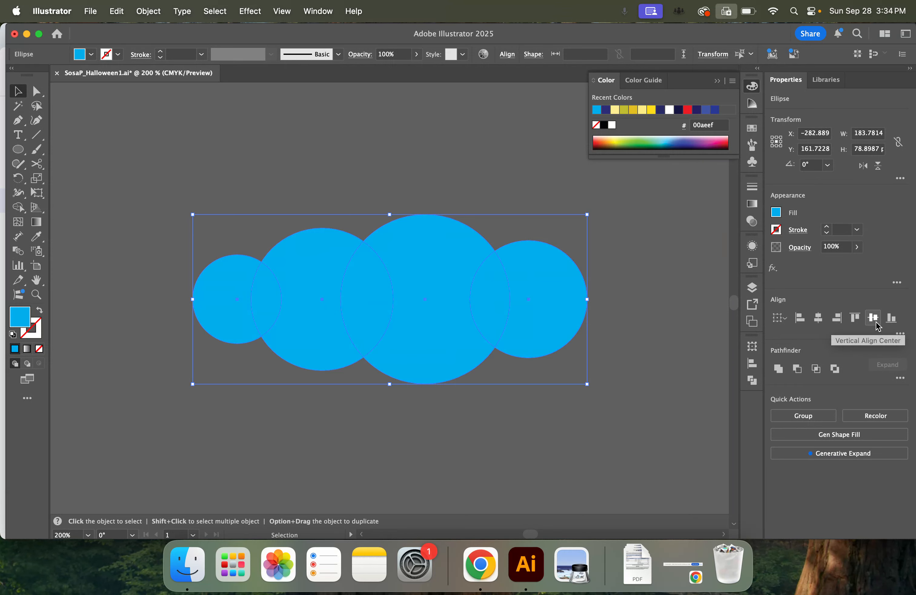
Draw a horizontal line about 212 px long across all four circles and nudge it down to just below their centres
{"action": "left_click", "coordinate": [899, 333]}
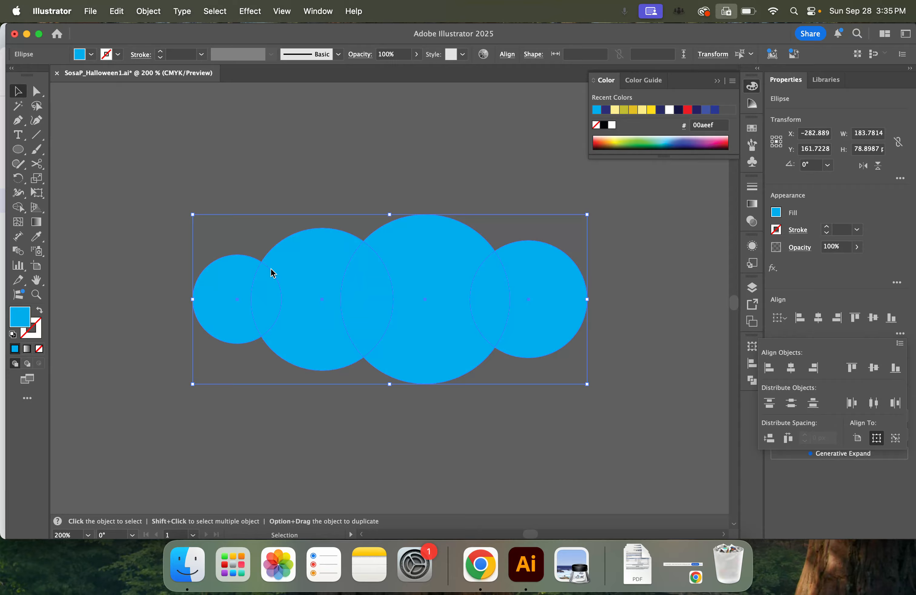
{"action": "left_click", "coordinate": [76, 185]}
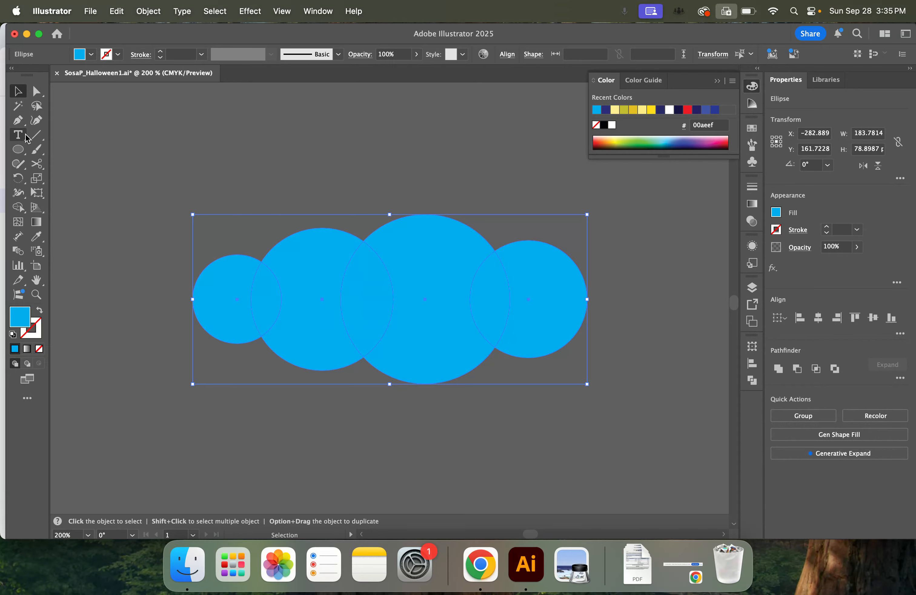
{"action": "left_click", "coordinate": [36, 134]}
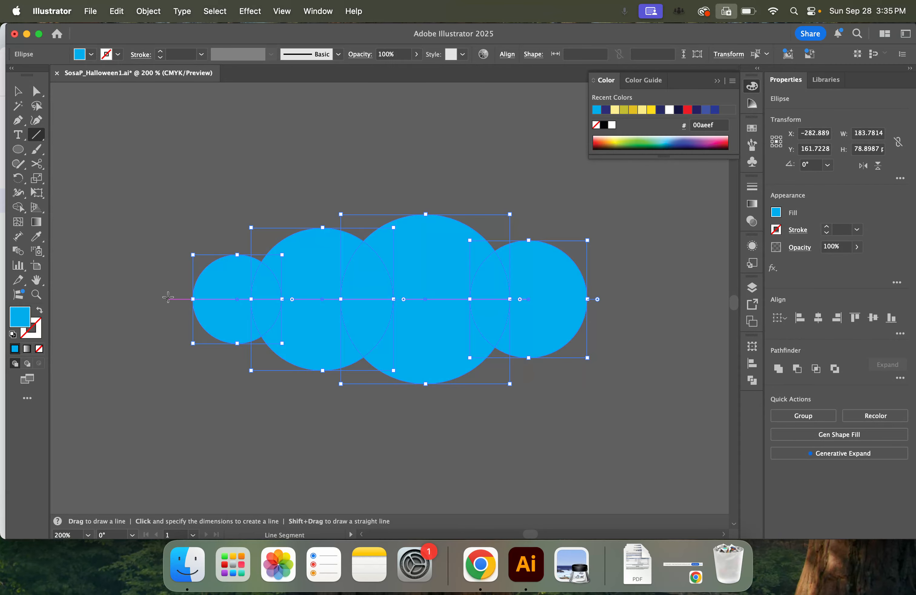
{"action": "left_click_drag", "start_coordinate": [167, 296], "coordinate": [623, 312]}
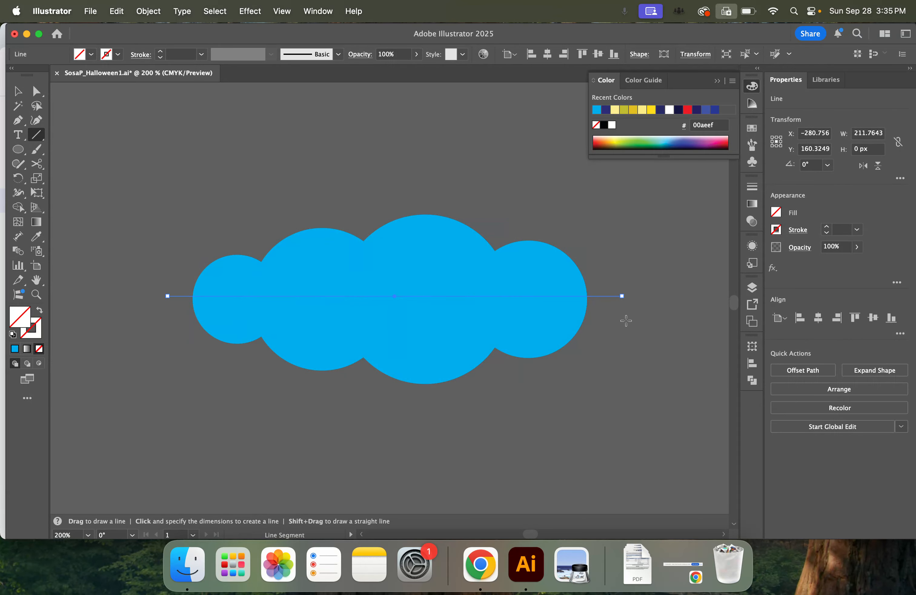
{"action": "key", "text": "Down"}
{"action": "key", "text": "Down"}
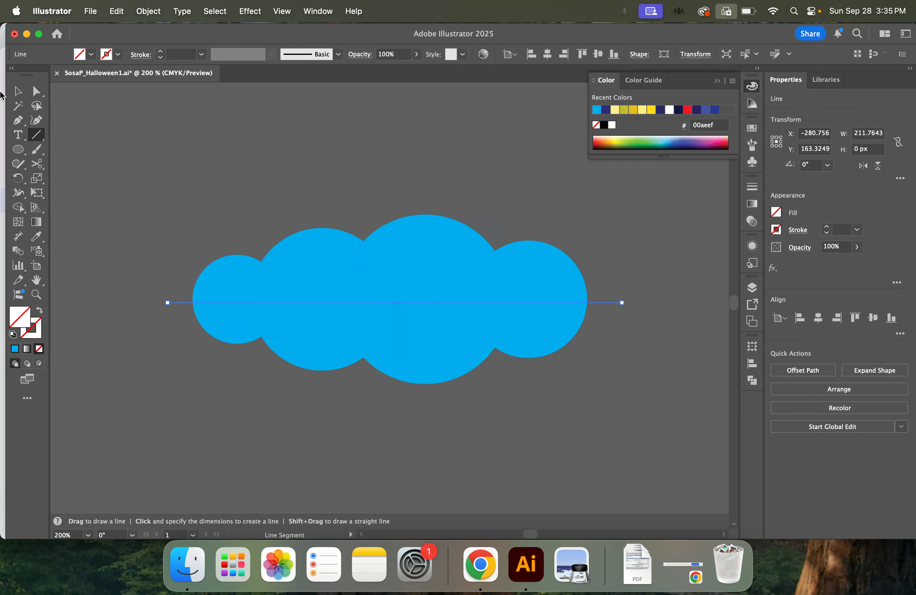
Divide the four circles along the horizontal line with Pathfinder Divide
{"action": "left_click", "coordinate": [16, 92]}
{"action": "left_click_drag", "start_coordinate": [121, 158], "coordinate": [348, 243]}
{"action": "left_click_drag", "start_coordinate": [301, 197], "coordinate": [466, 434]}
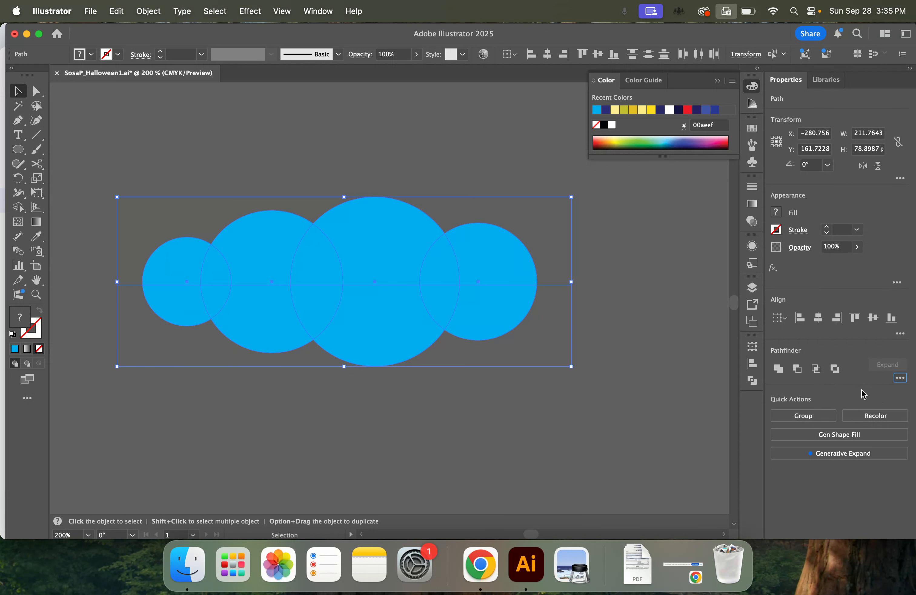
{"action": "left_click", "coordinate": [900, 378]}
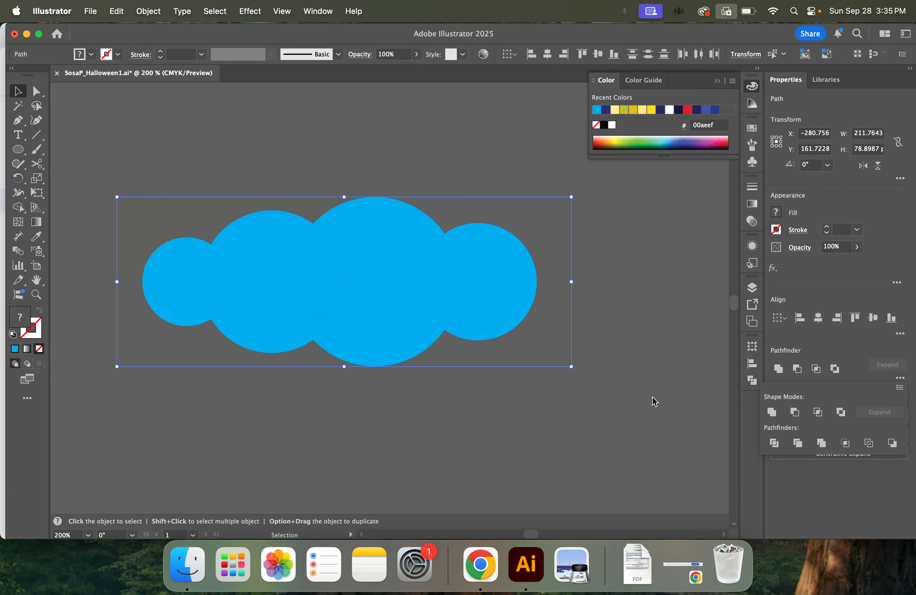
{"action": "left_click", "coordinate": [293, 317]}
Isolate the divided group, delete all pieces below the dividing line, and exit isolation mode
{"action": "left_click", "coordinate": [277, 325]}
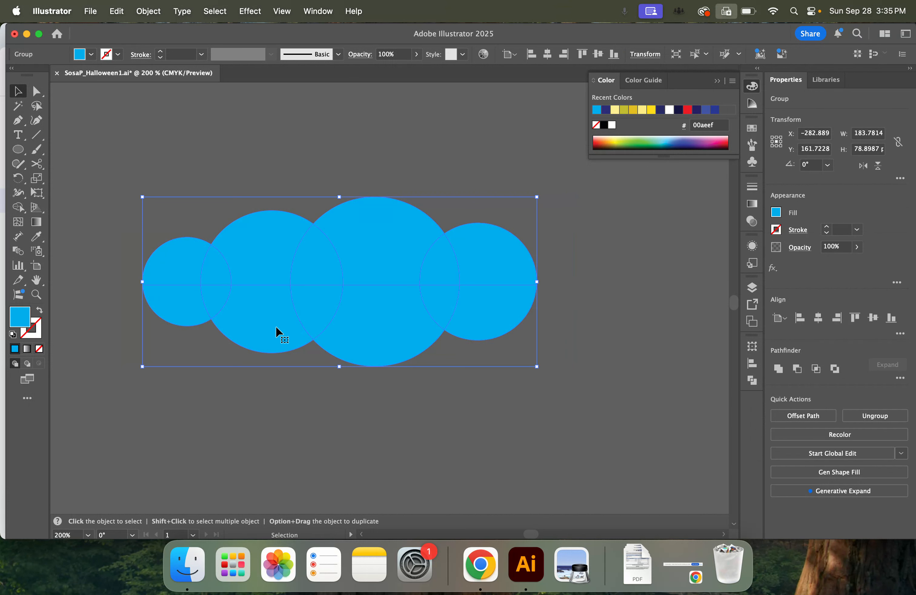
{"action": "double_click", "coordinate": [275, 326]}
{"action": "left_click", "coordinate": [272, 325]}
{"action": "left_click_drag", "start_coordinate": [607, 349], "coordinate": [132, 304]}
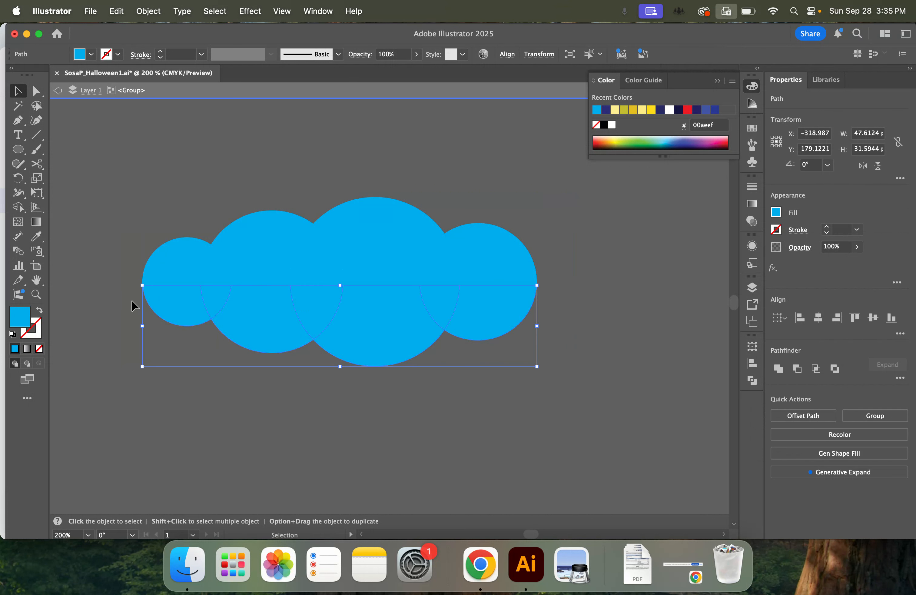
{"action": "key", "text": "Delete"}
{"action": "double_click", "coordinate": [434, 394]}
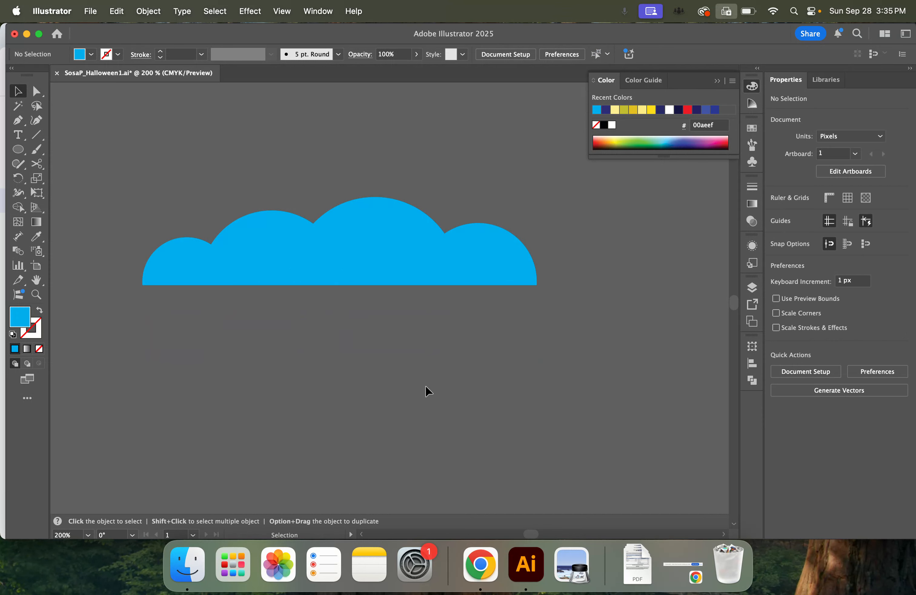
Move the flat-bottomed cloud into the sky to the right of the castle's central spire and unite its pieces into one shape
{"action": "key", "text": "super+minus"}
{"action": "key", "text": "super+minus"}
{"action": "key", "text": "super+minus"}
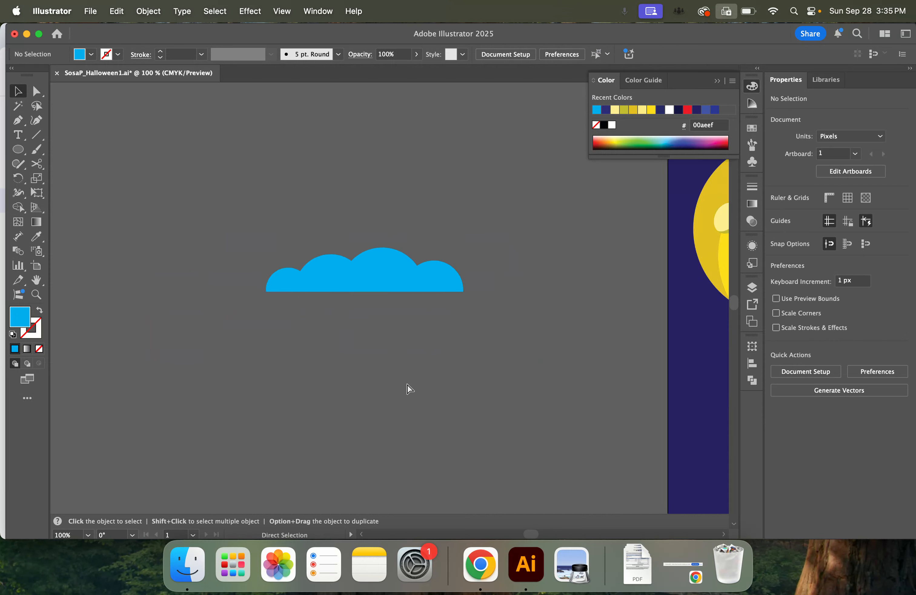
{"action": "left_click_drag", "start_coordinate": [409, 386], "coordinate": [115, 341]}
{"action": "key", "text": "super+minus"}
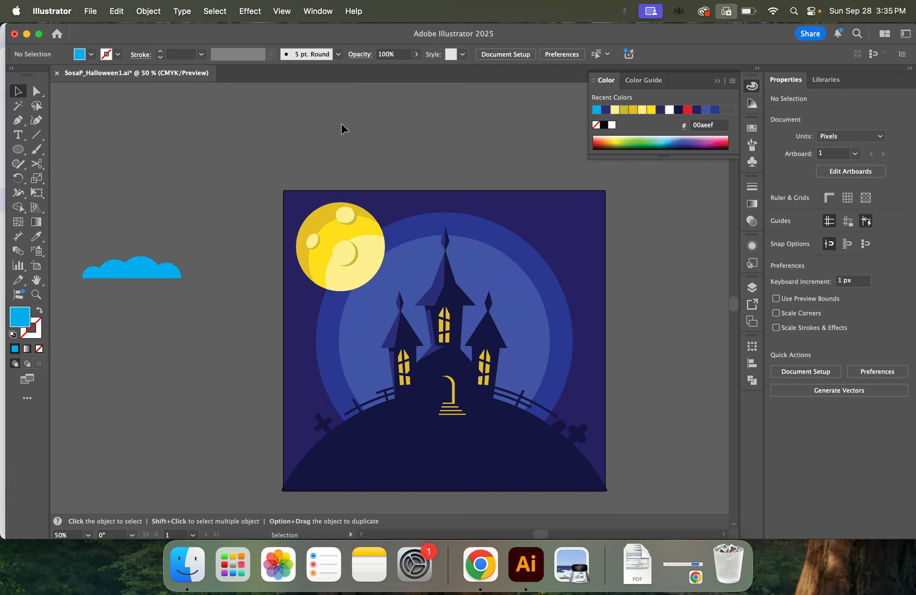
{"action": "left_click_drag", "start_coordinate": [165, 275], "coordinate": [582, 275]}
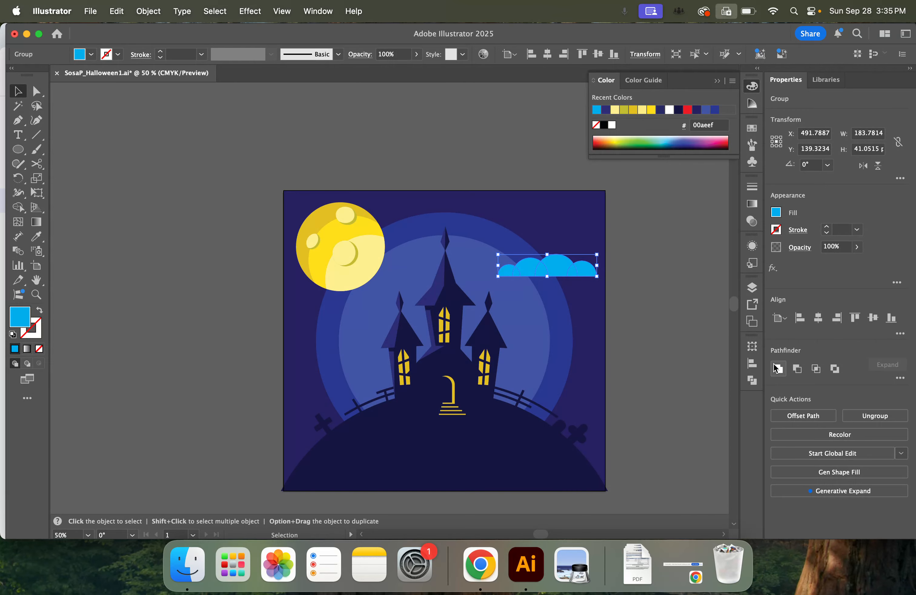
{"action": "key", "text": "super+shift+g"}
Fill the cloud with white and set its opacity to 46%
{"action": "left_click", "coordinate": [857, 247]}
{"action": "left_click_drag", "start_coordinate": [844, 266], "coordinate": [839, 264]}
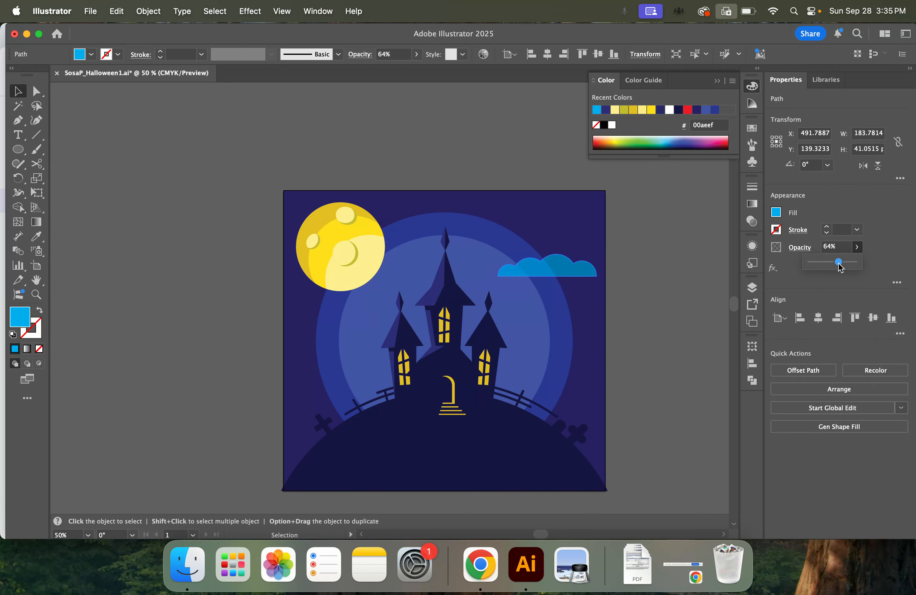
{"action": "left_click", "coordinate": [776, 212]}
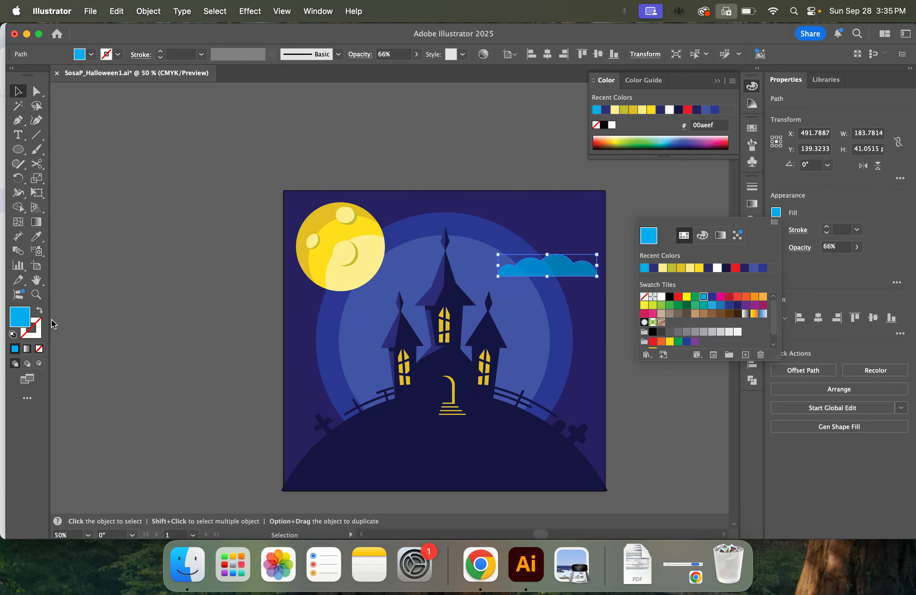
{"action": "left_click", "coordinate": [662, 297]}
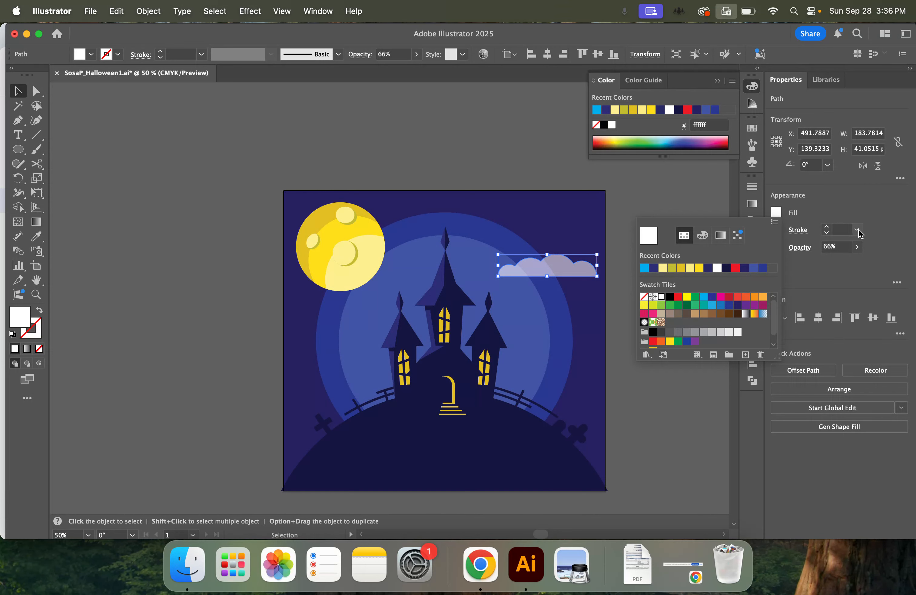
{"action": "left_click", "coordinate": [857, 246]}
{"action": "left_click", "coordinate": [857, 246]}
{"action": "left_click_drag", "start_coordinate": [843, 262], "coordinate": [833, 265]}
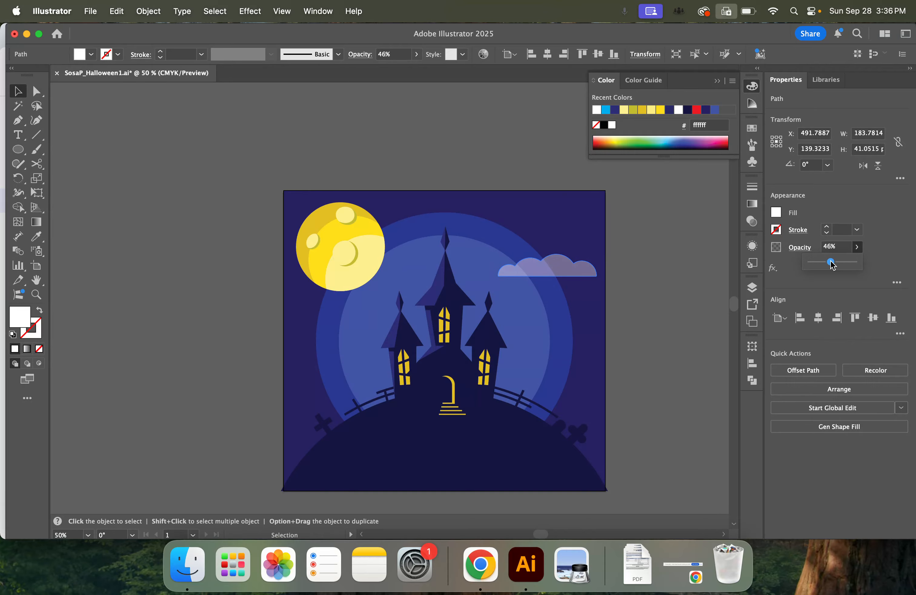
{"action": "left_click", "coordinate": [661, 309]}
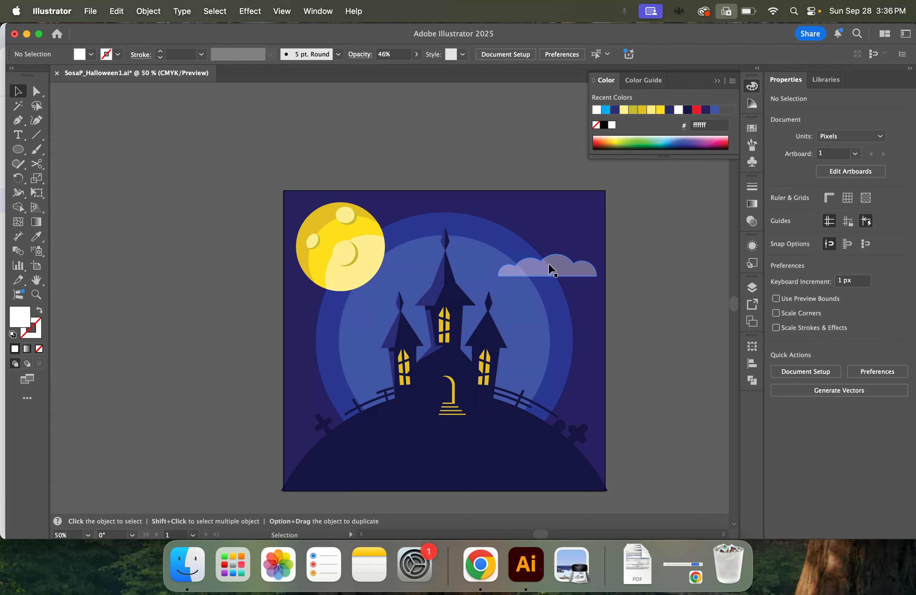
Add two smaller cloud copies, one beside the central spire's tip and one about 130 px wide left of the castle, and save the file
{"action": "left_click_drag", "start_coordinate": [571, 271], "coordinate": [374, 327]}
{"action": "key", "text": "super+z"}
{"action": "left_click_drag", "start_coordinate": [355, 337], "coordinate": [361, 338]}
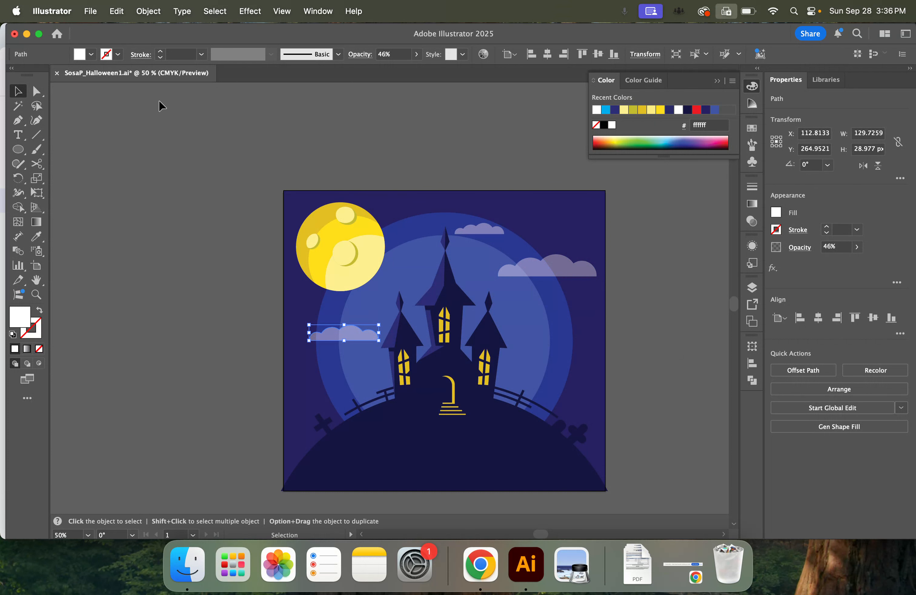
{"action": "left_click", "coordinate": [90, 12]}
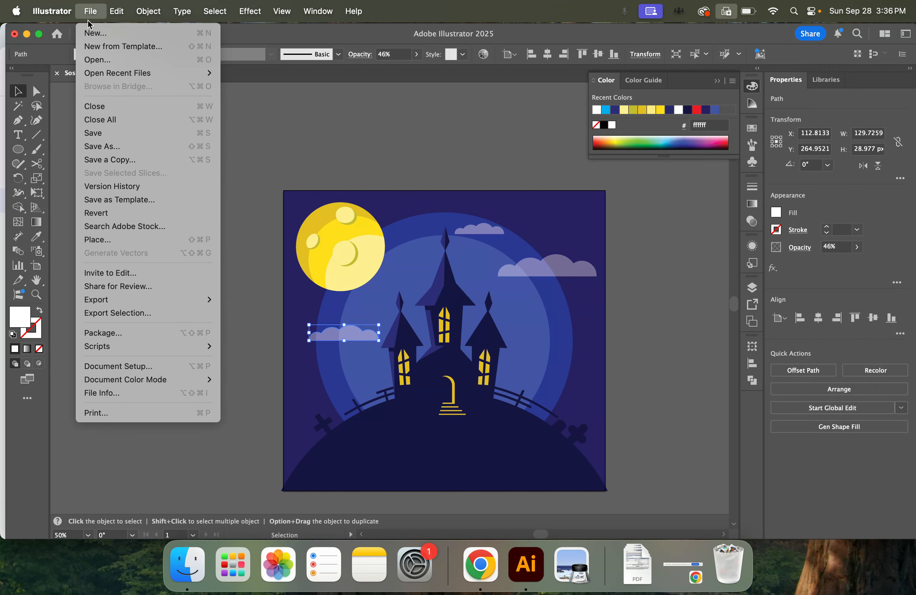
{"action": "left_click", "coordinate": [115, 133]}
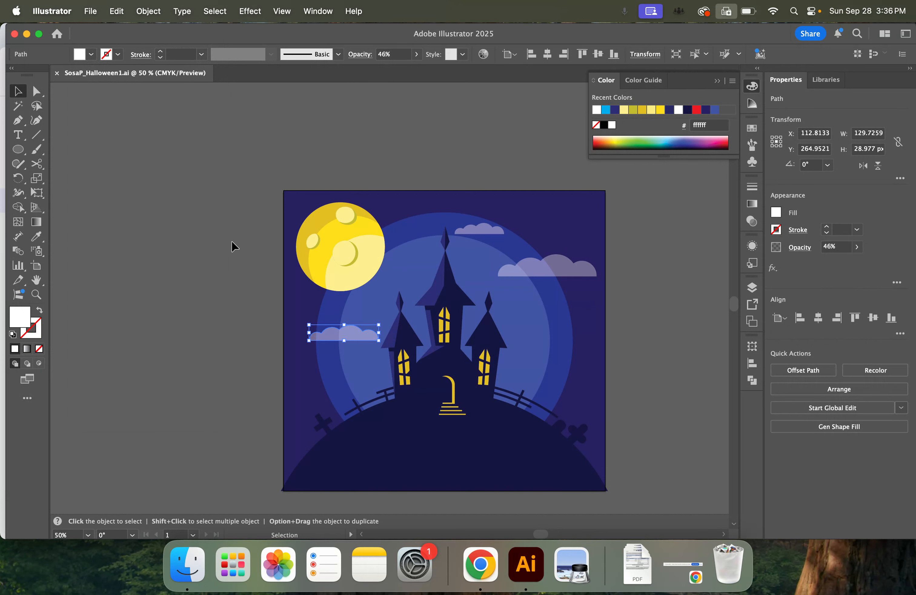